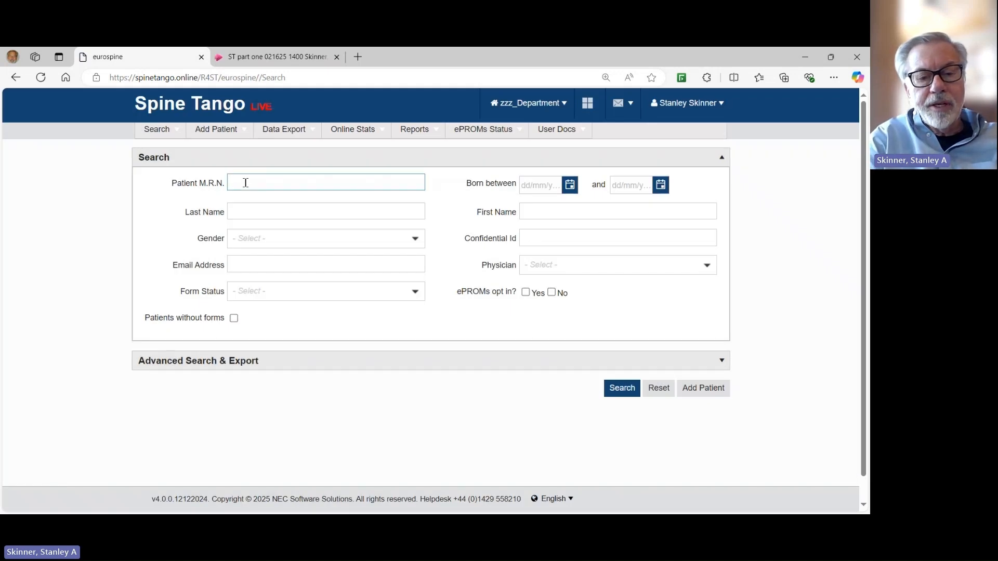
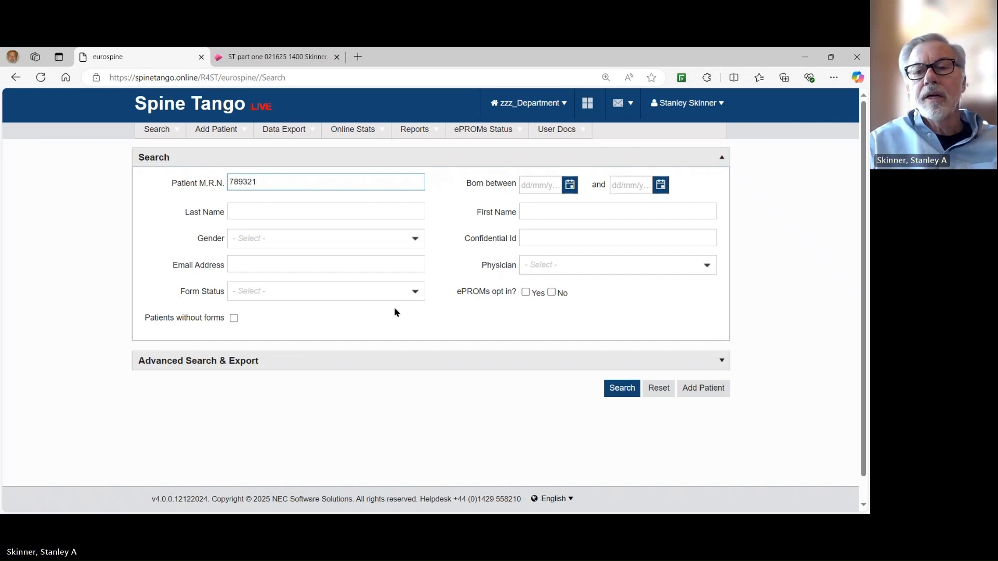
Find the patient by medical record number and open their Case 001 surgery details.
click(614, 388)
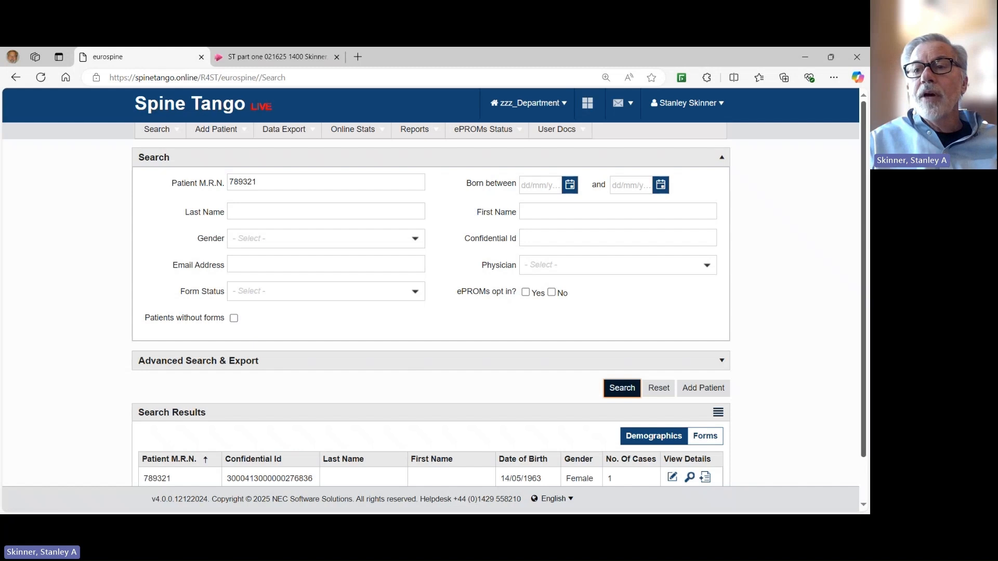
drag(865, 237, 865, 285)
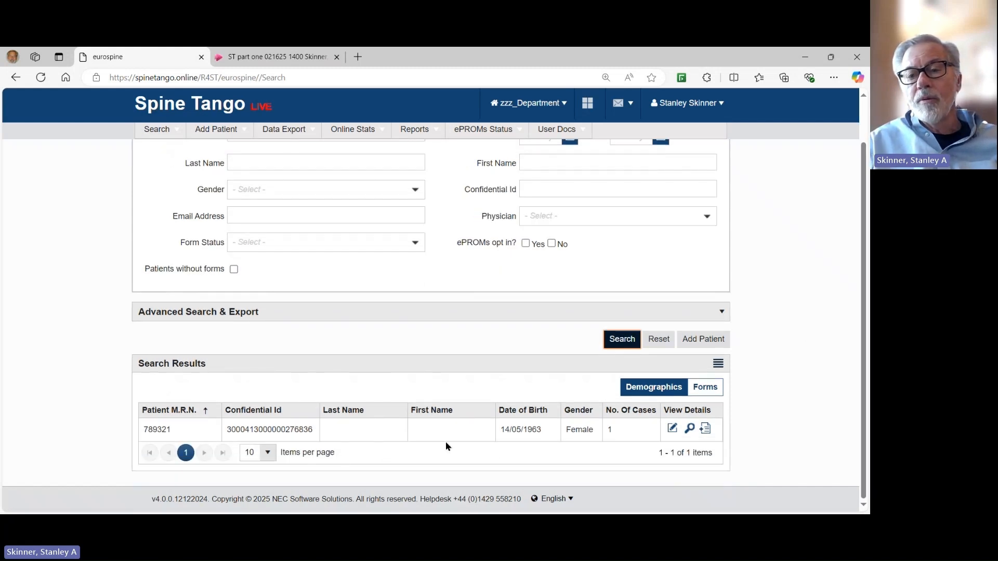
click(690, 430)
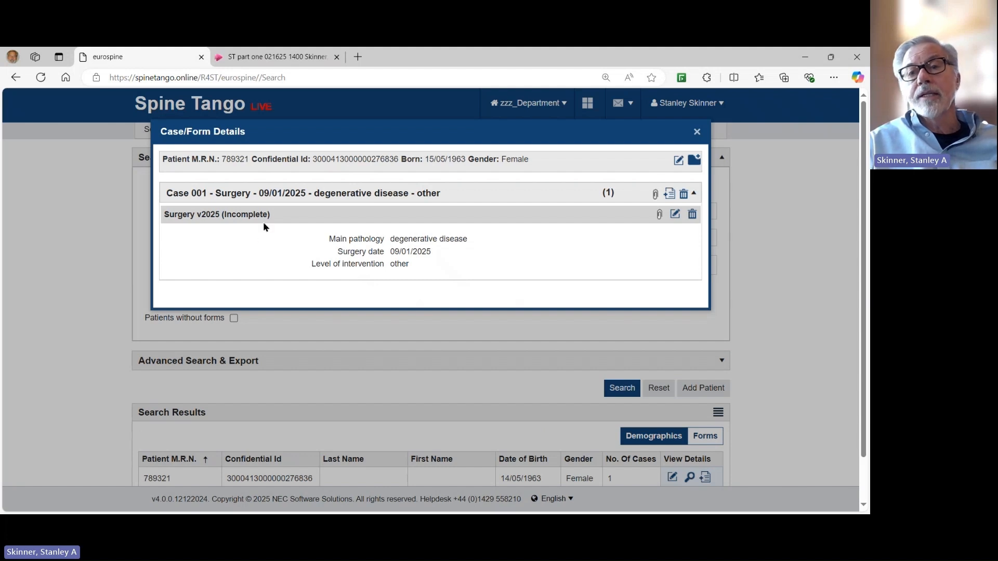
click(670, 194)
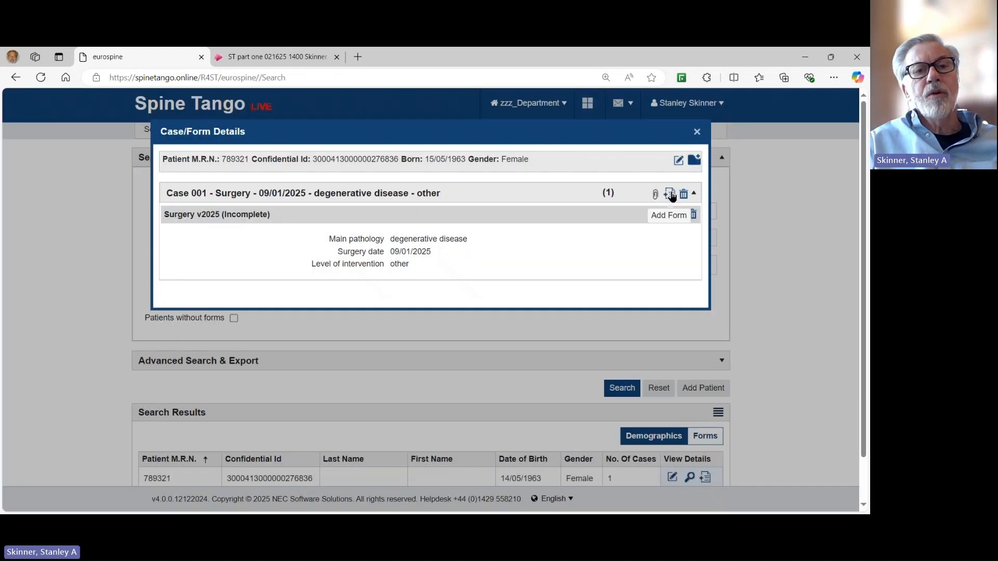
Add an Intraop Neuromonitoring (IONM) form from Other forms to Case 001.
click(670, 194)
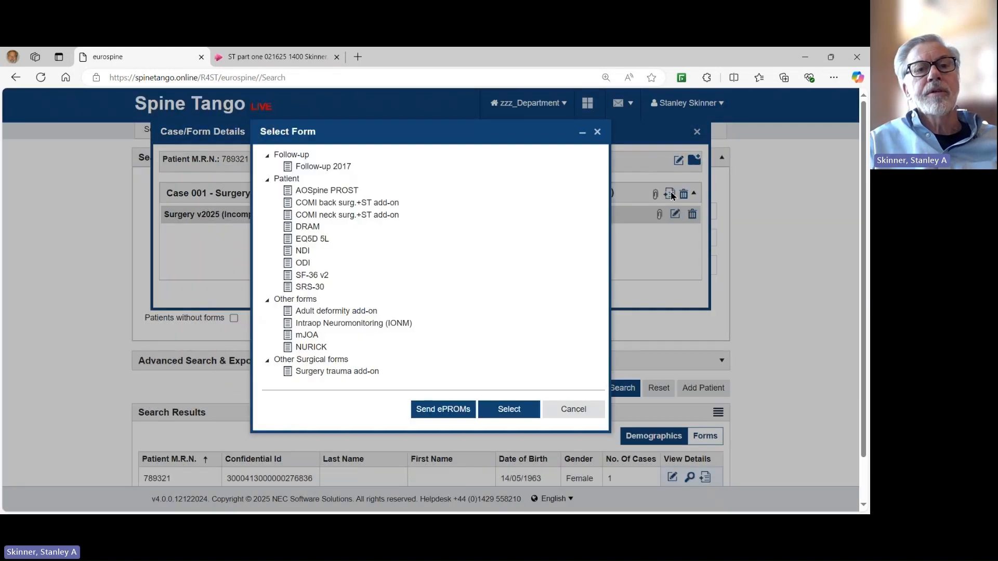
click(343, 325)
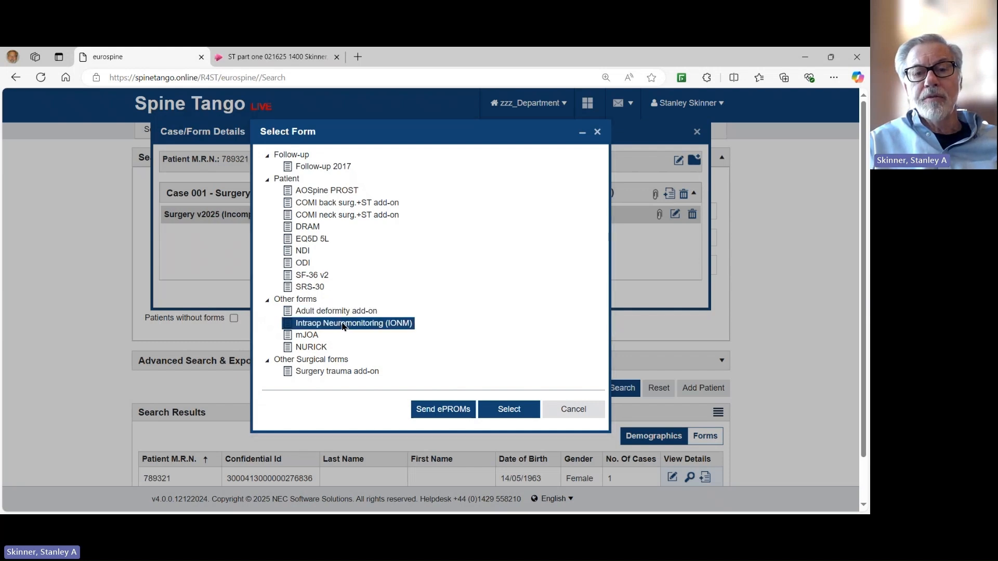
click(526, 410)
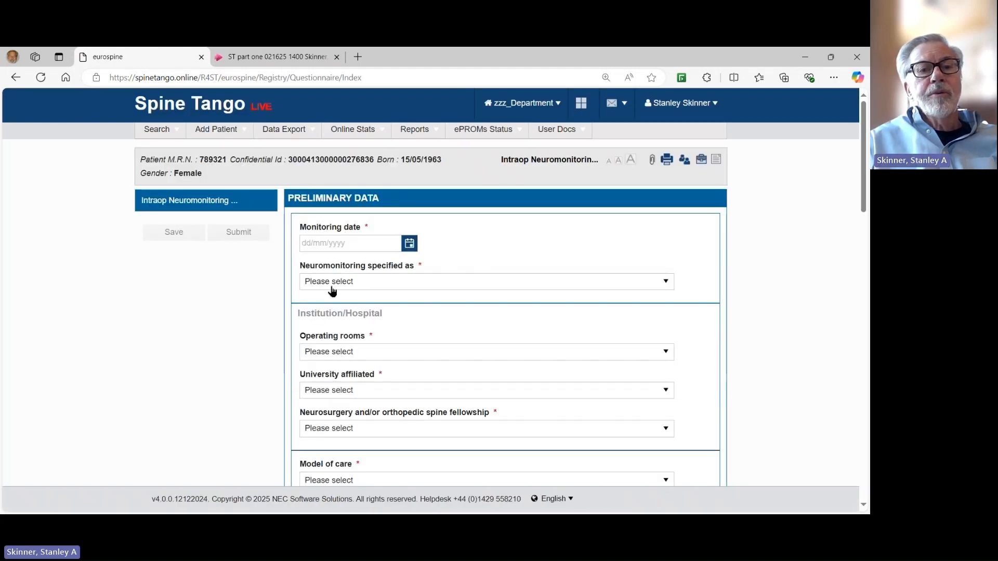
click(306, 241)
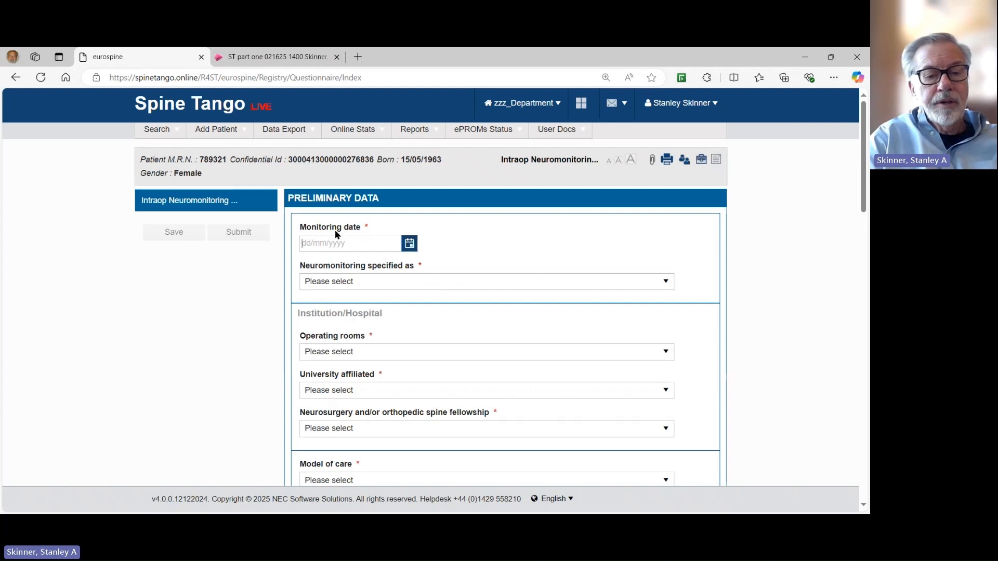
Enter 09/01/2025 as the IONM monitoring date.
text(09/01/)
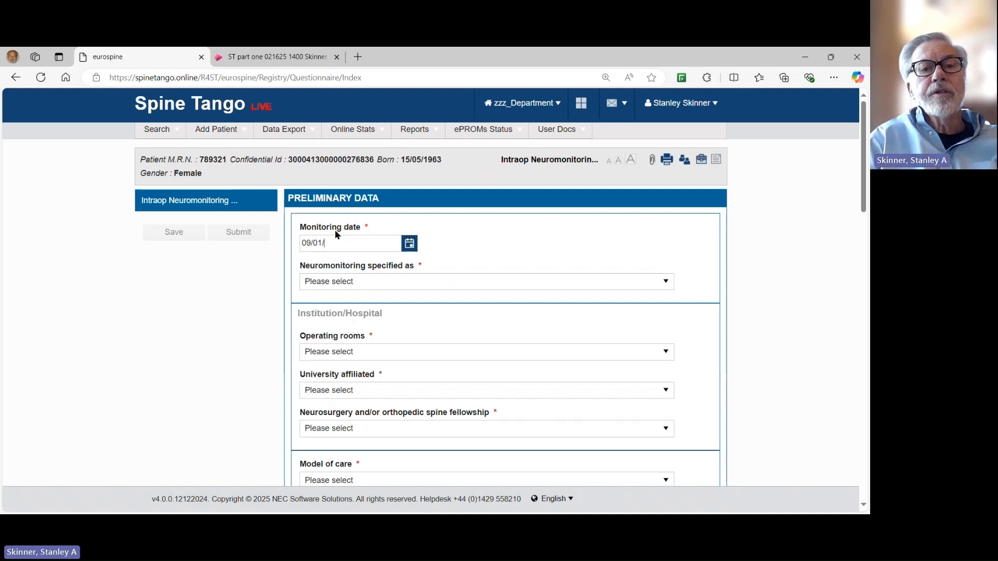
text(2)
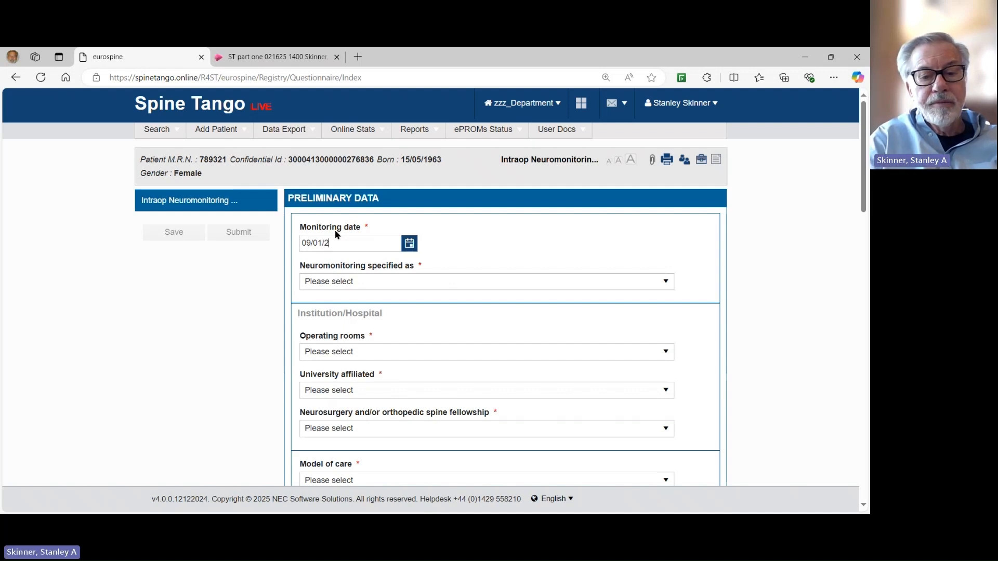
text(025)
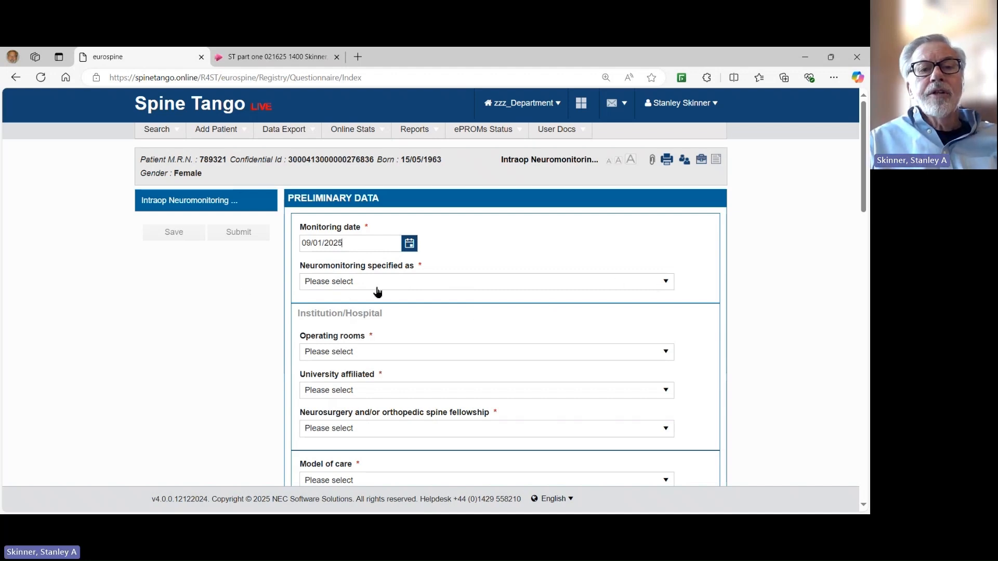
click(668, 282)
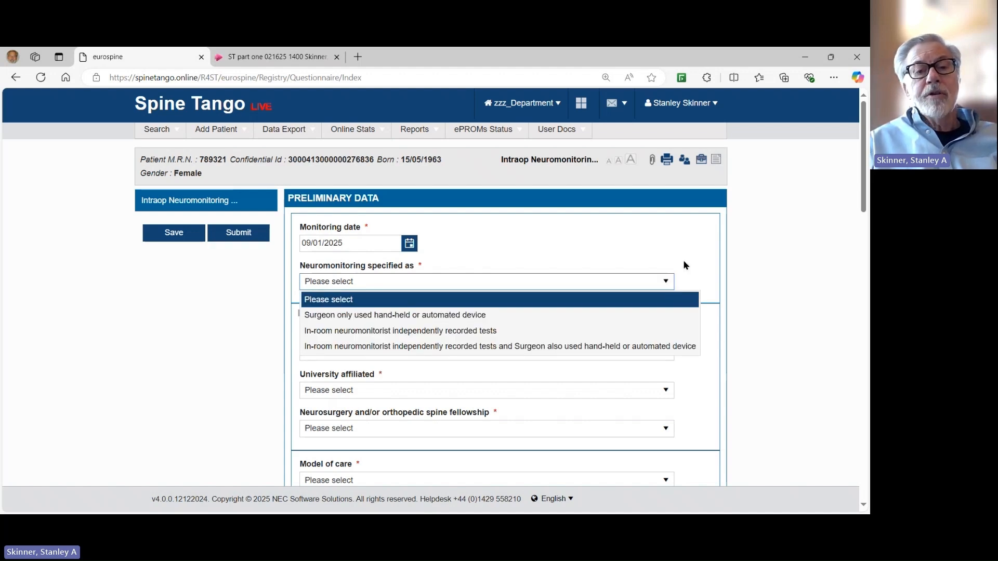
Set neuromonitoring to in-room neuromonitorist independently recorded tests and operating rooms to 21 – 30.
click(404, 333)
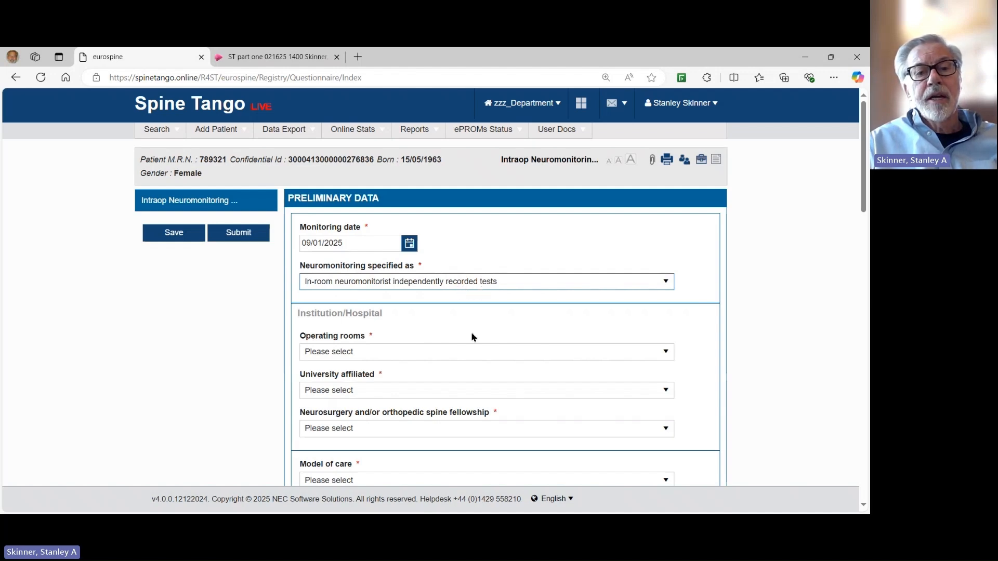
scroll(529, 319, down, 1)
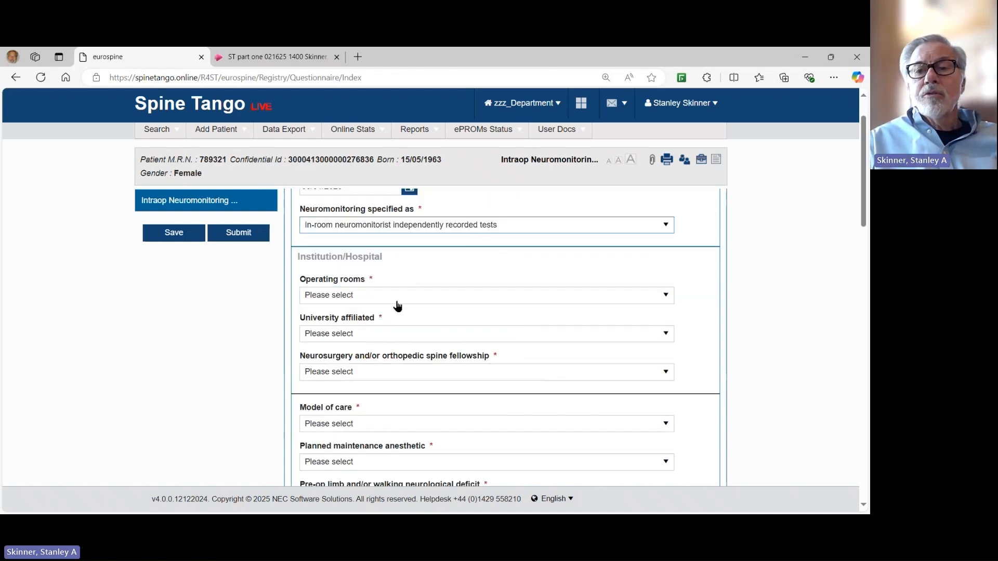
click(668, 296)
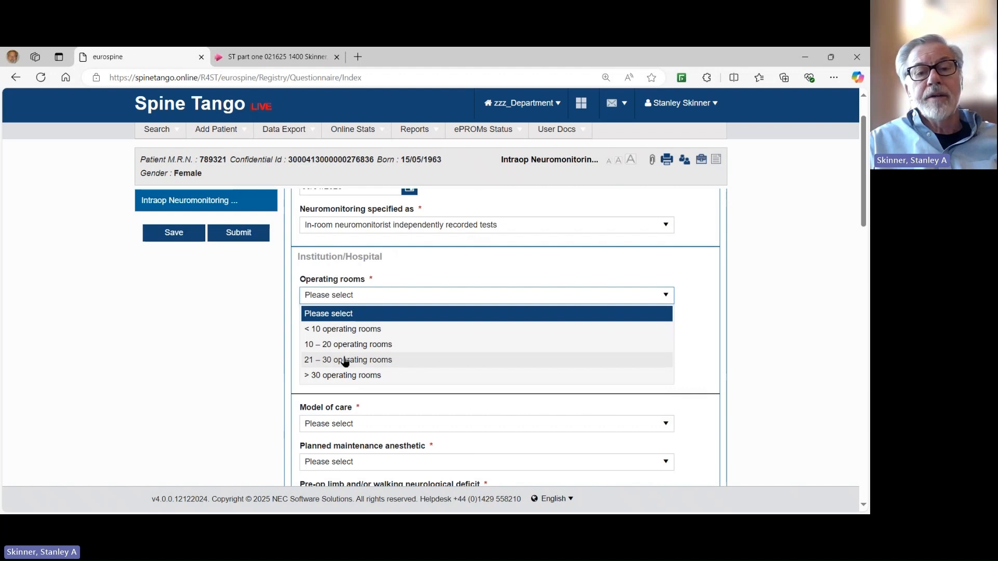
click(345, 361)
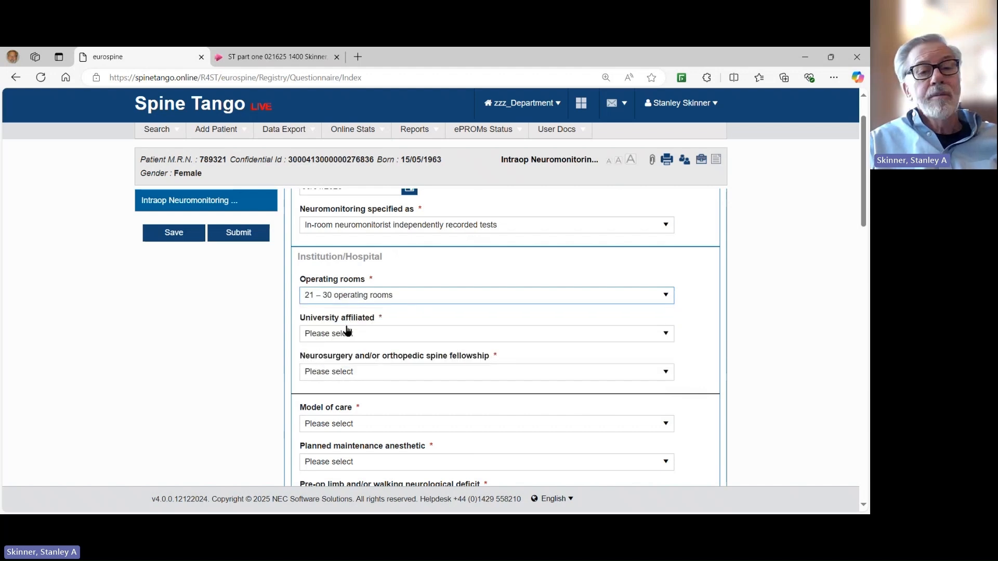
Answer Yes for university affiliated and No for spine fellowship.
click(664, 334)
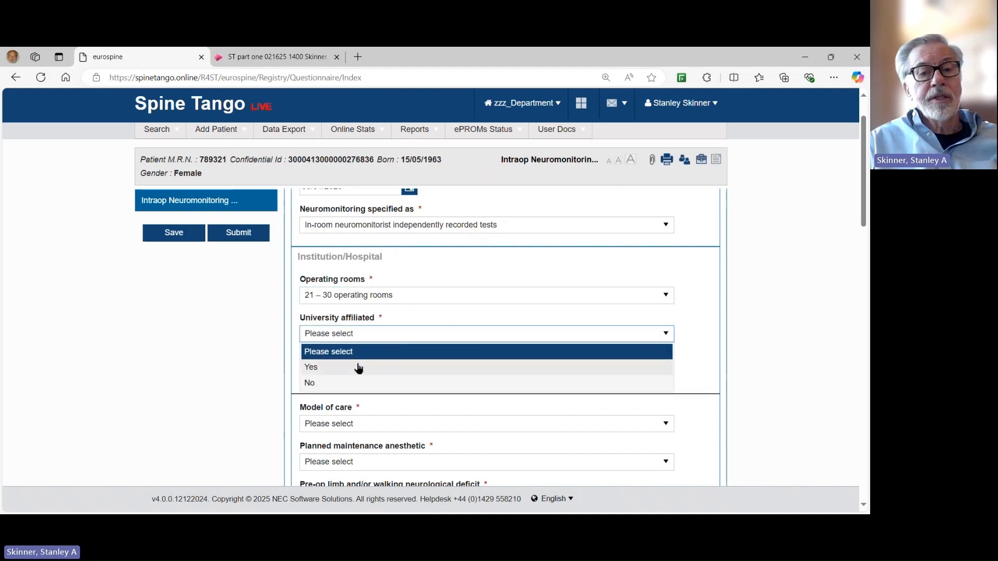
click(358, 367)
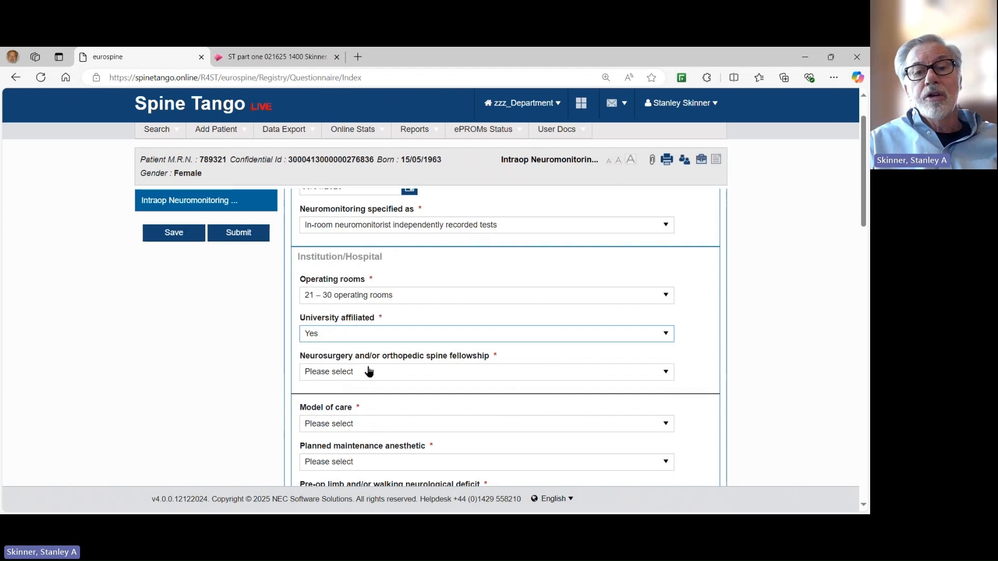
click(665, 375)
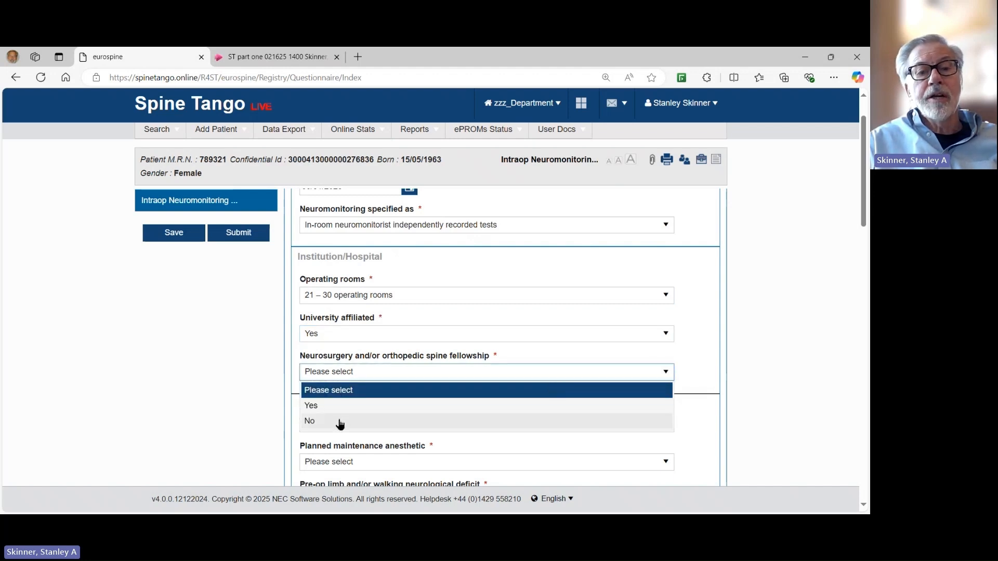
click(340, 422)
drag(864, 198, 865, 245)
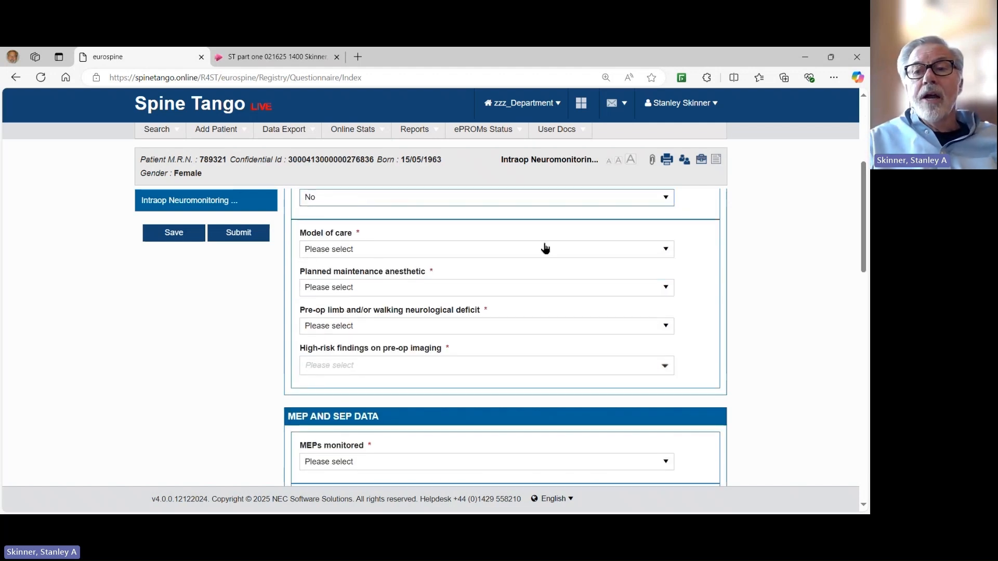
Choose the technologist-in-room model of care with an in-room MD neurophysiologist for part of the case.
click(665, 249)
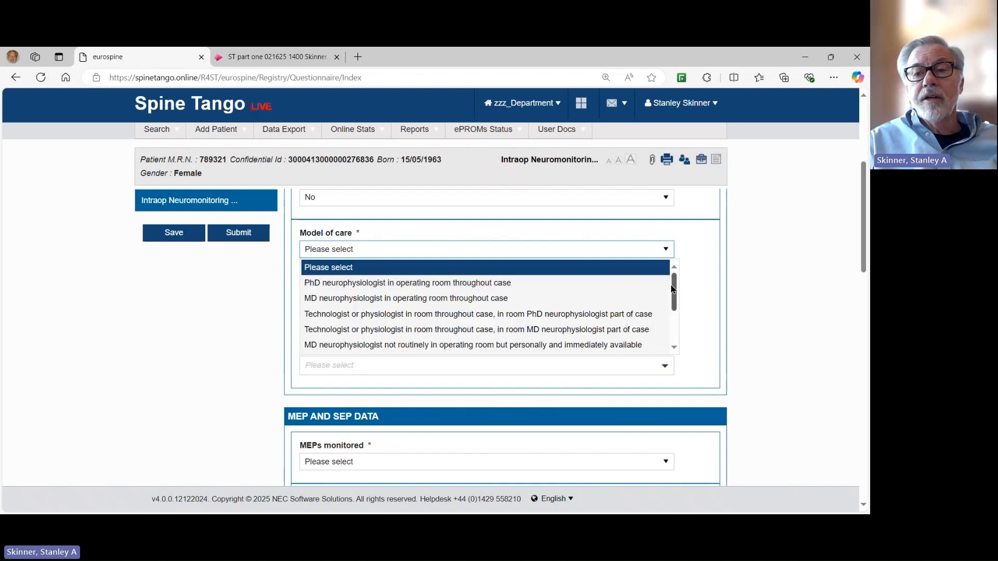
mouse_move(673, 289)
mouse_down()
mouse_move(673, 325)
mouse_move(672, 289)
mouse_up()
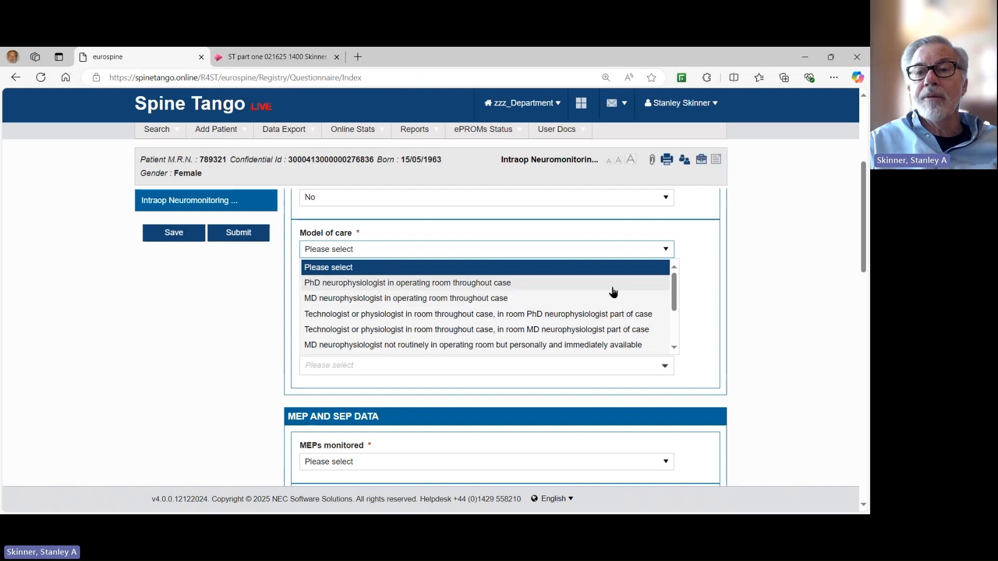
drag(677, 290, 678, 309)
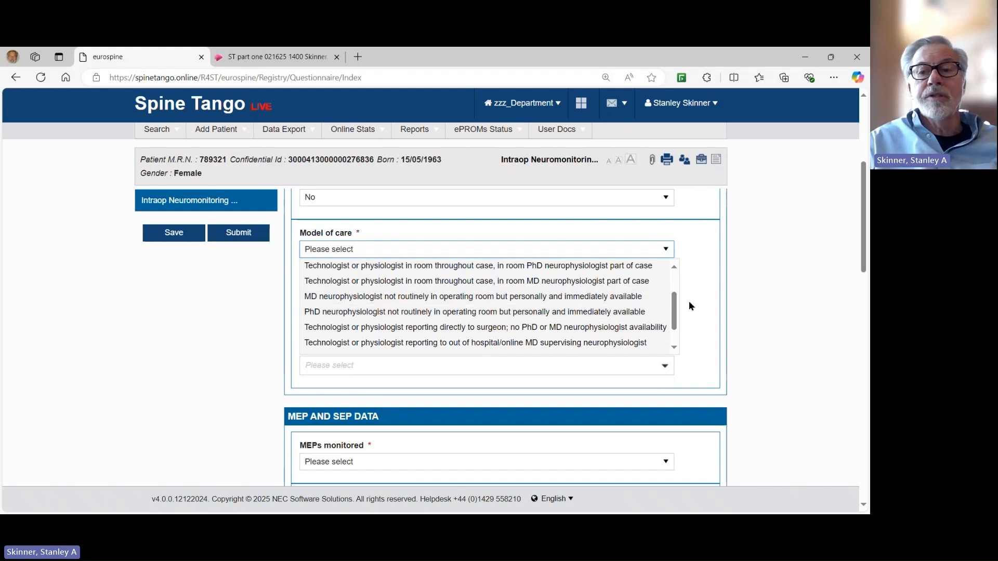
scroll(674, 310, down, 1)
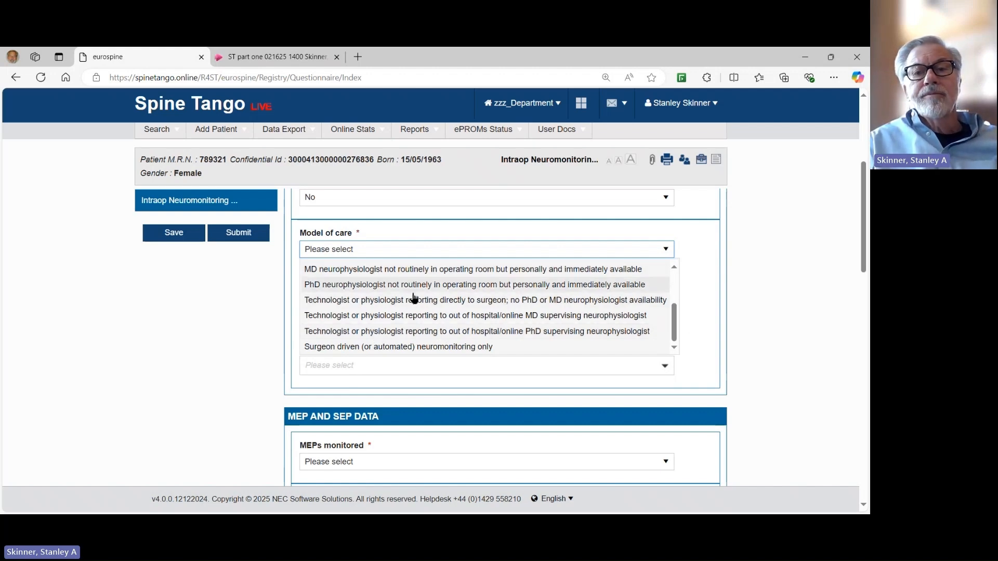
scroll(413, 298, up, 2)
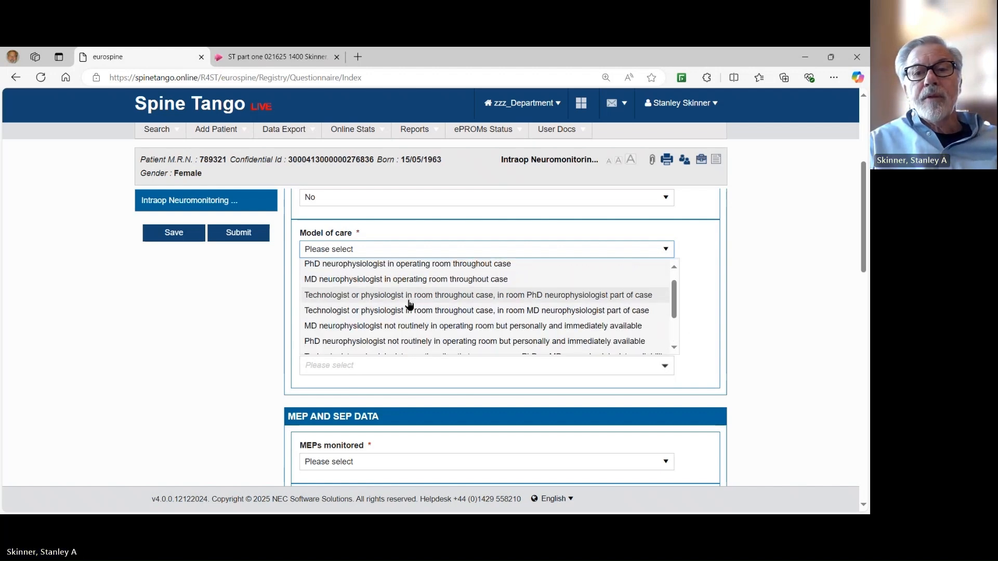
click(374, 312)
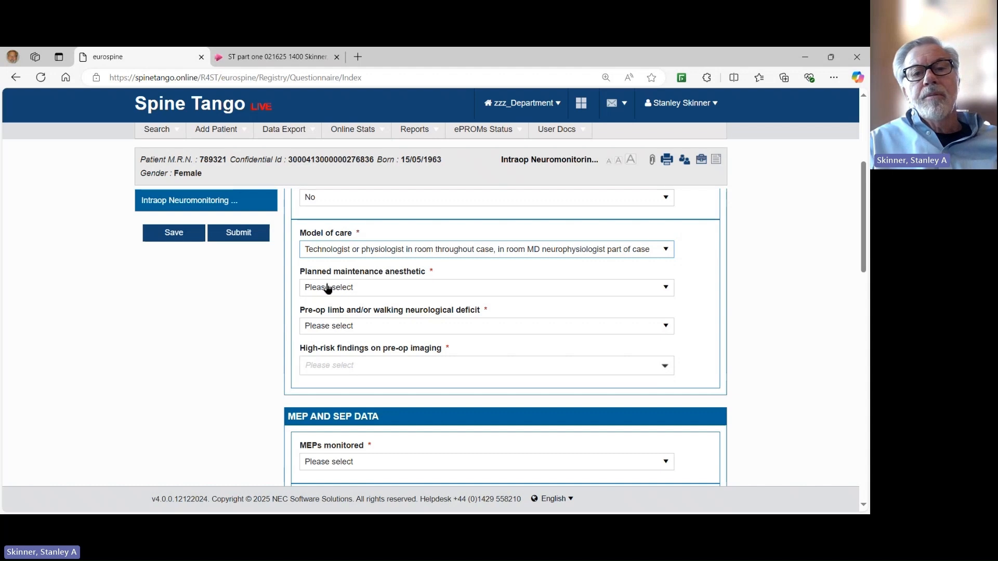
Set the planned maintenance anesthetic to Intravenous supplemented by inhaled agent instead of Total intravenous anesthesia.
click(667, 289)
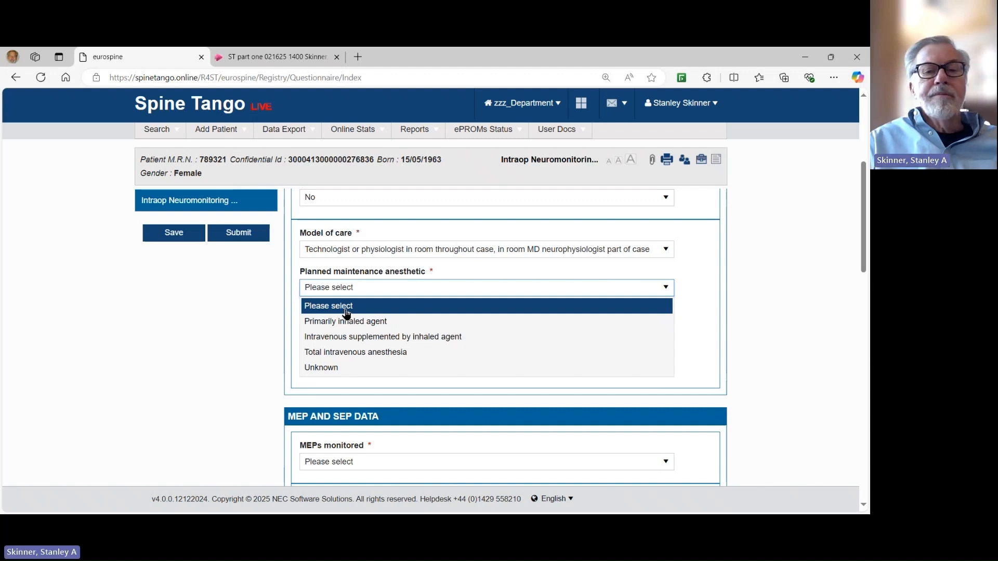
click(345, 354)
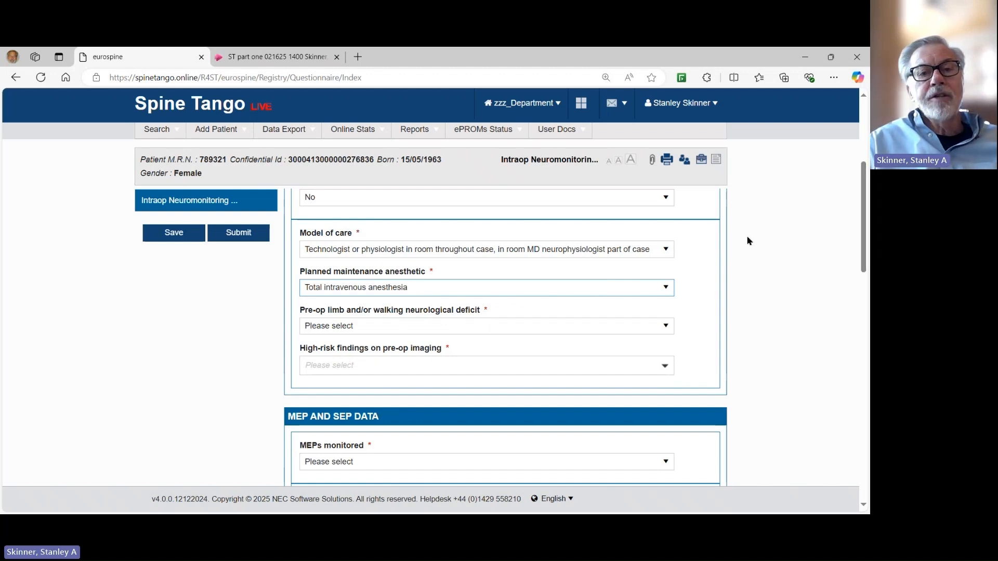
click(668, 289)
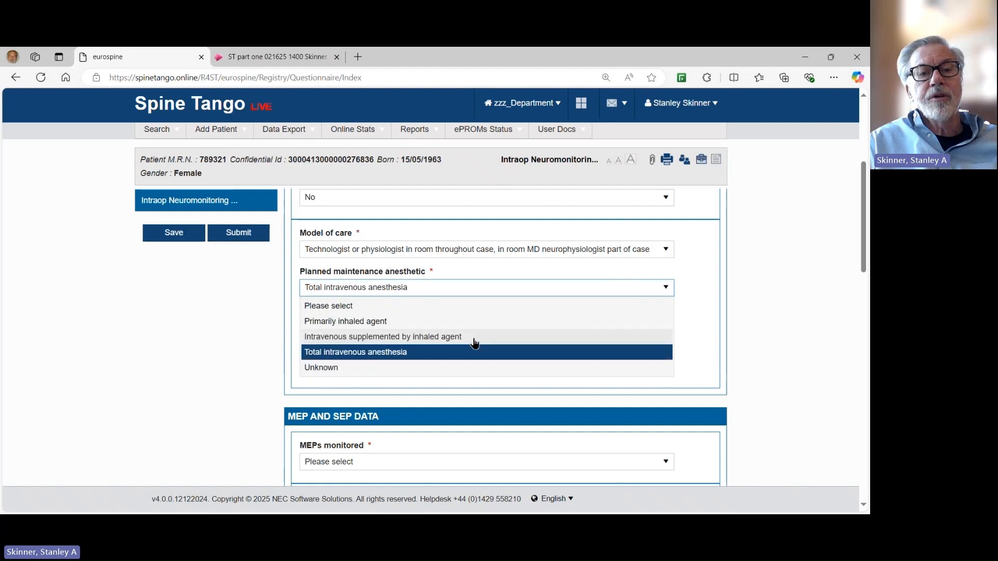
click(387, 338)
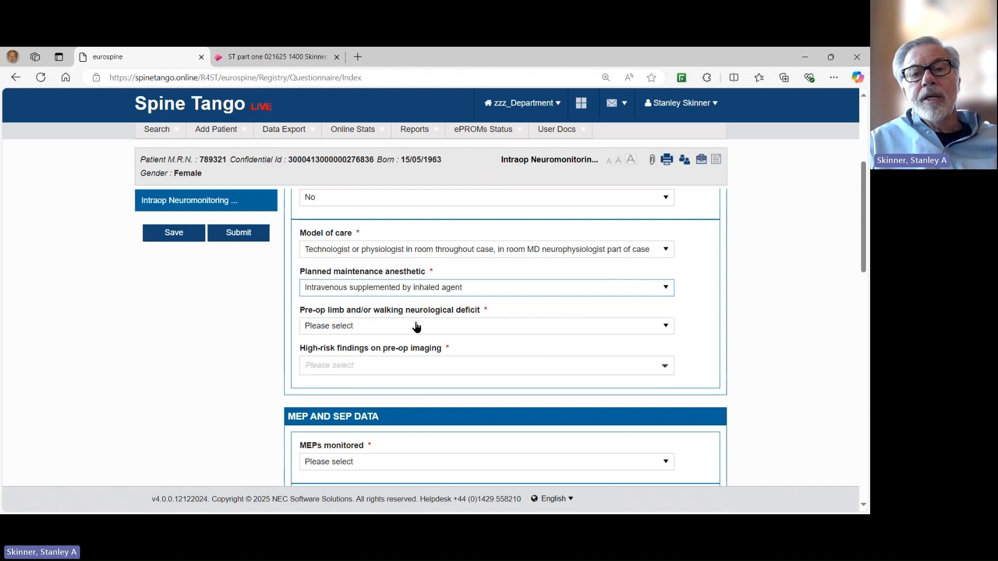
click(665, 327)
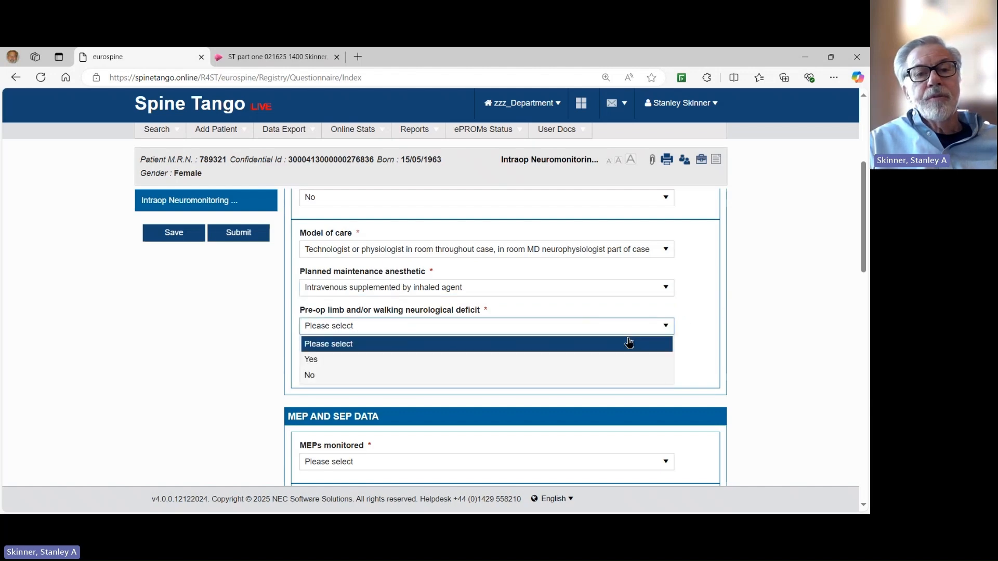
Record a pre-op neurological deficit with sensory deficit in both upper limbs.
click(359, 363)
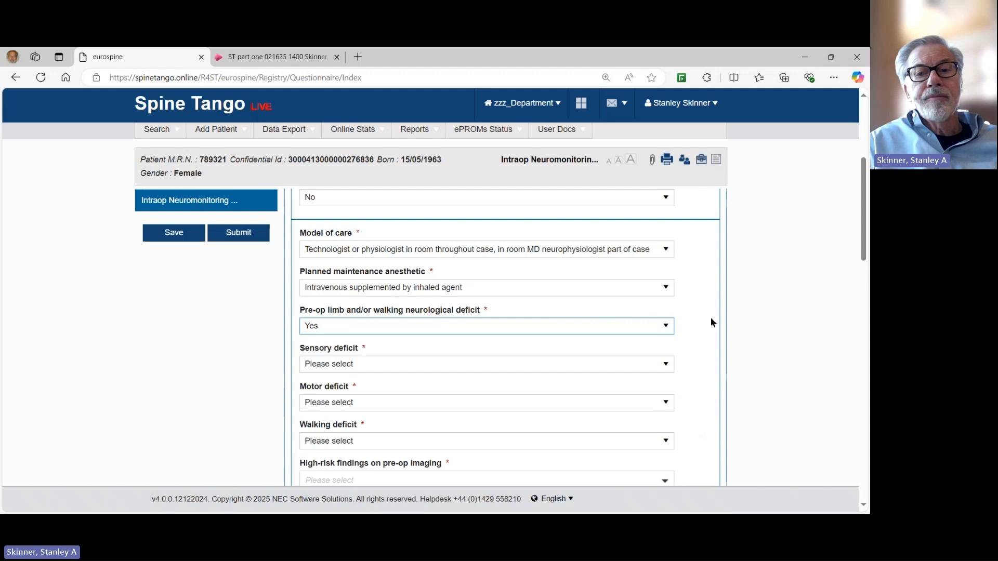
click(671, 366)
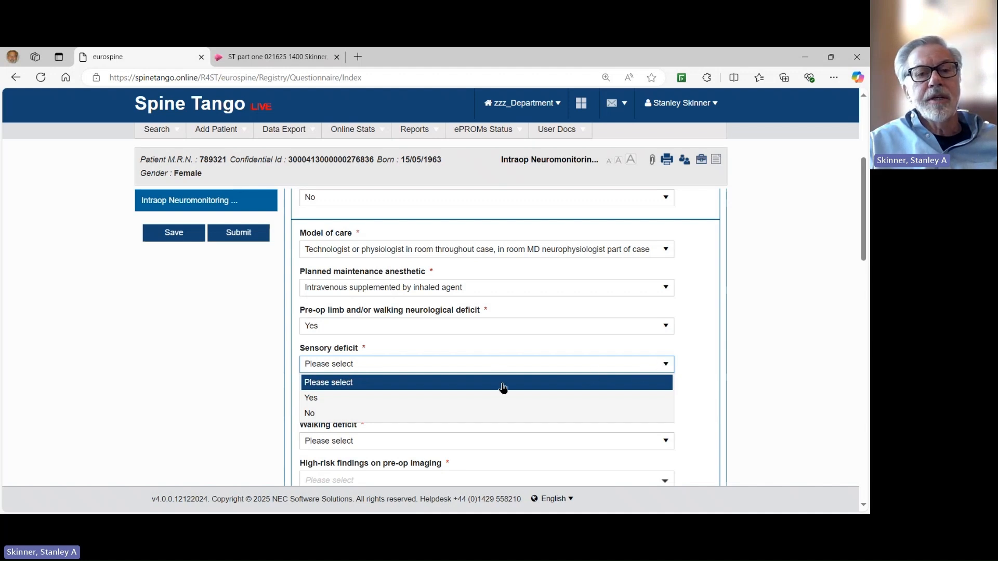
click(385, 403)
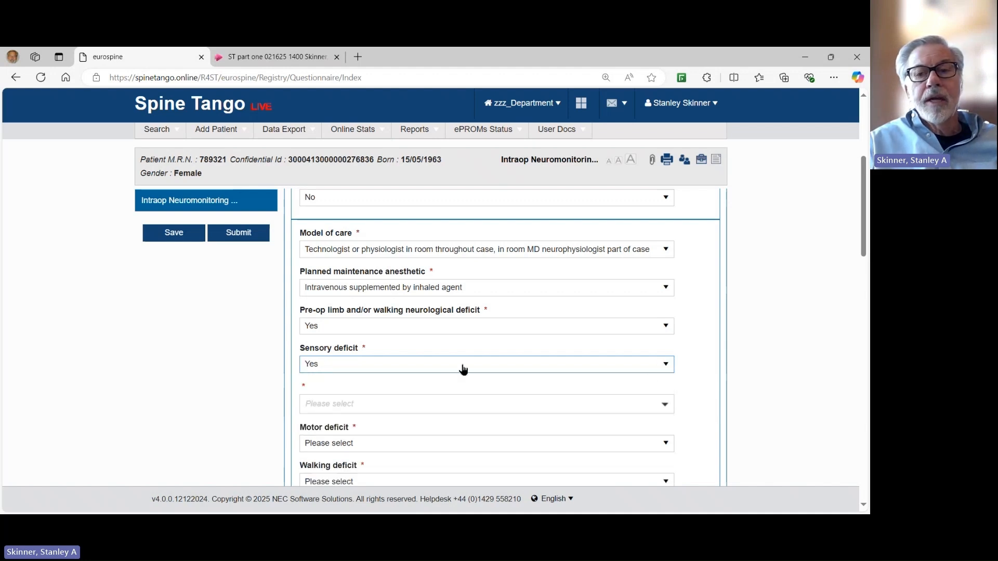
click(663, 405)
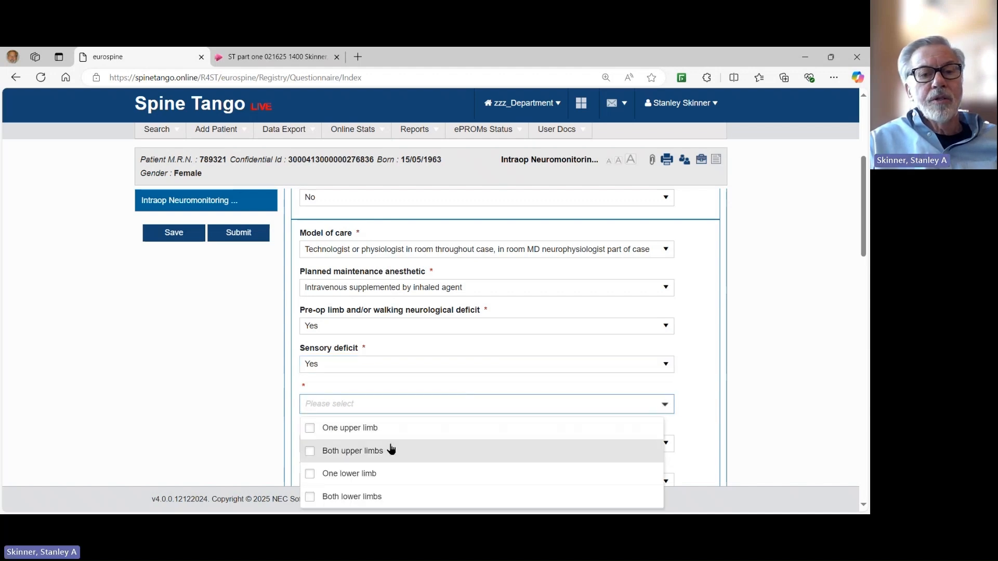
click(312, 451)
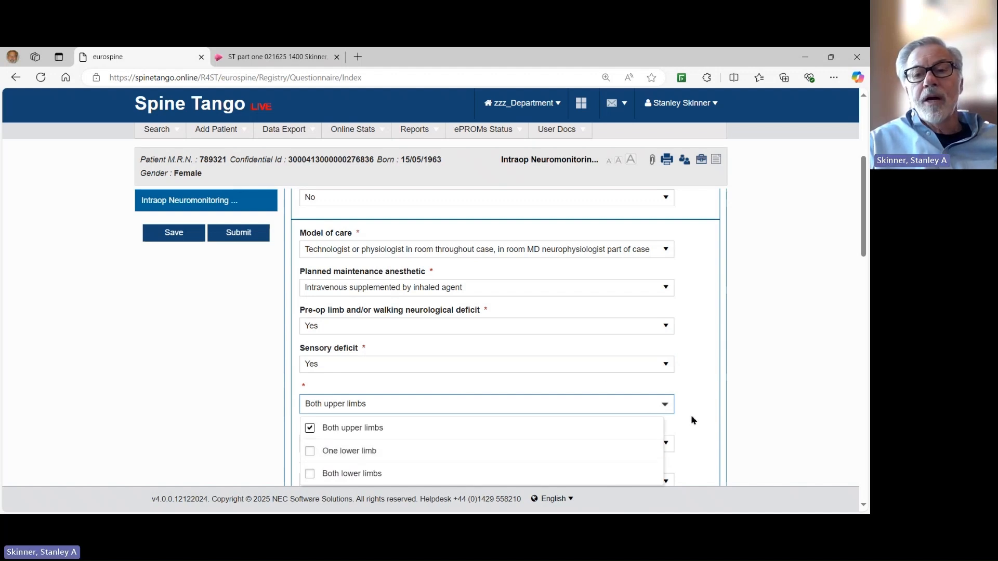
click(695, 398)
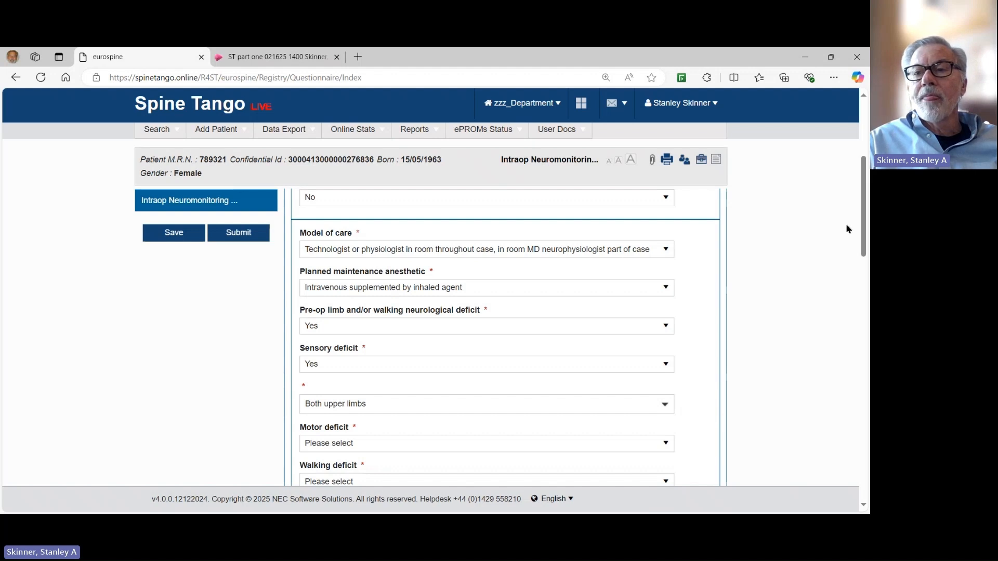
Record motor and walking deficits, walking with fair or poor coordination or limp.
drag(864, 221, 866, 253)
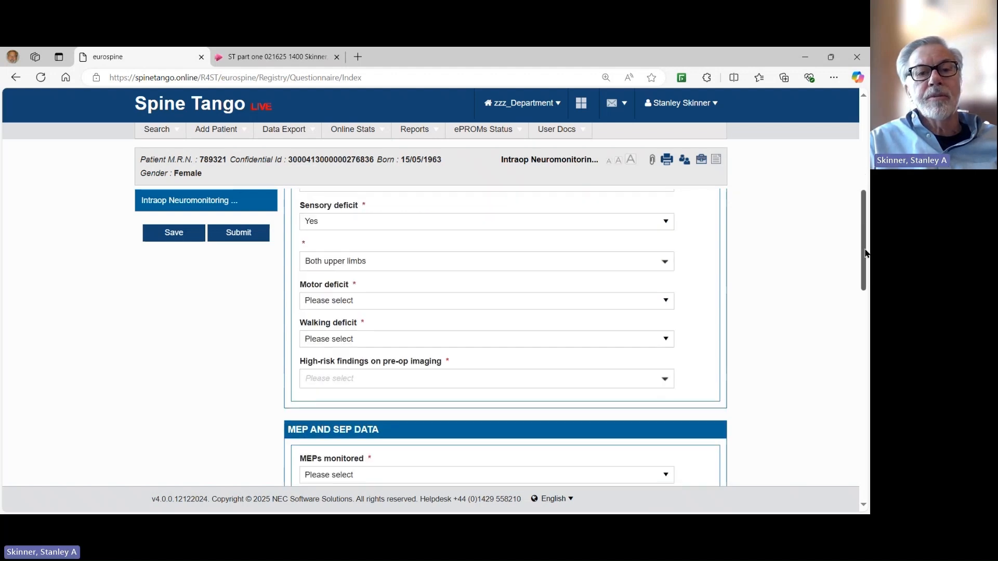
click(670, 304)
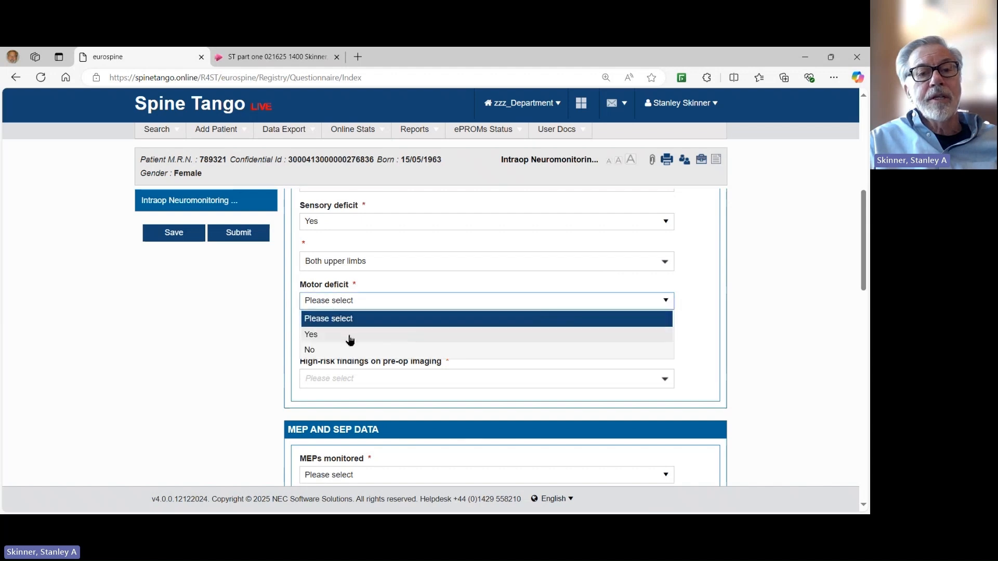
click(351, 336)
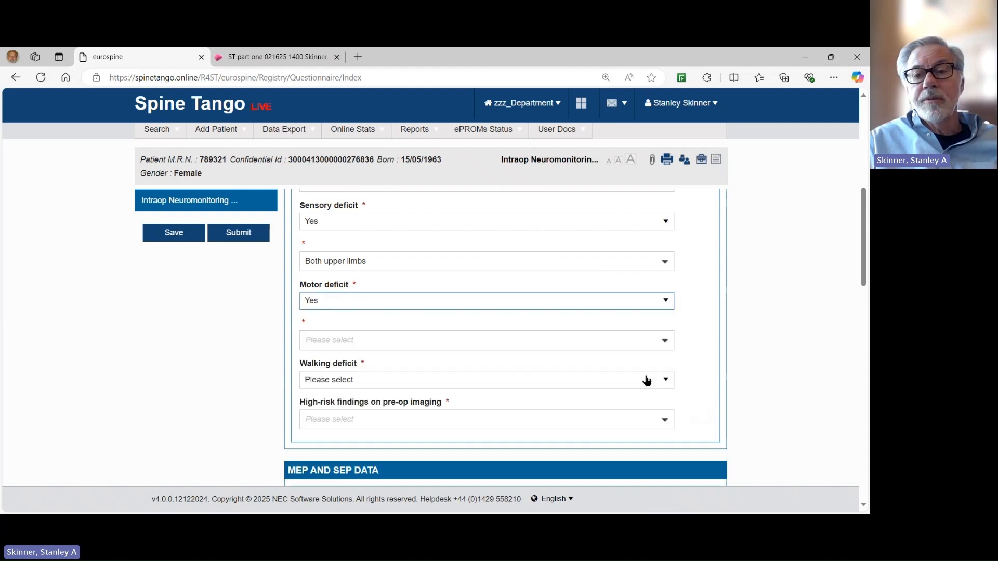
click(667, 381)
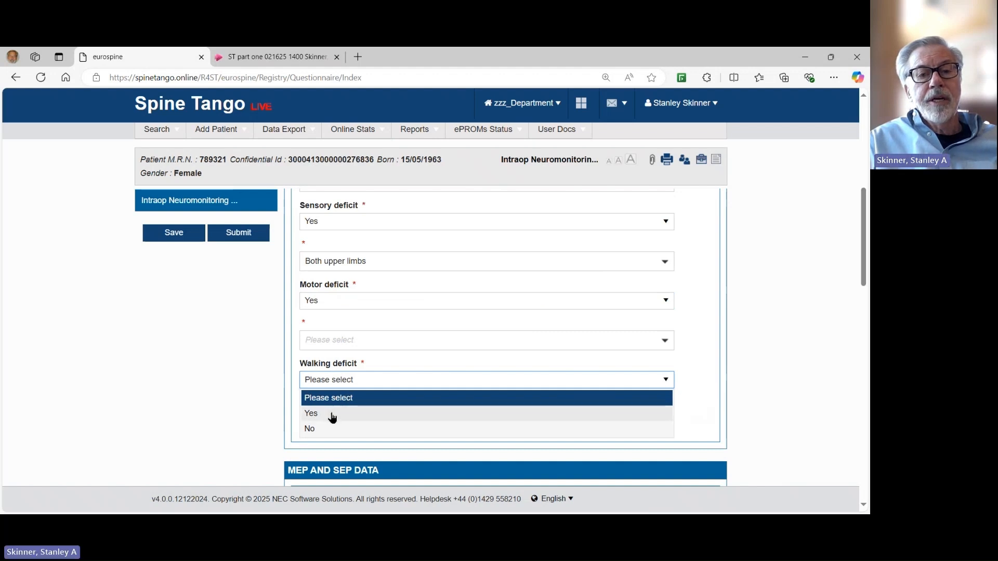
click(331, 414)
scroll(519, 398, down, 1)
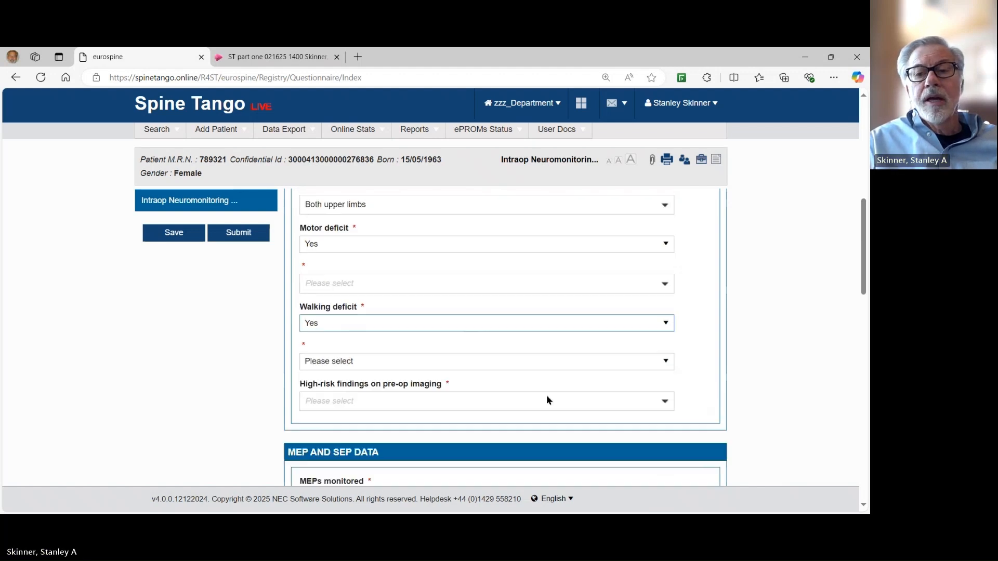
click(663, 361)
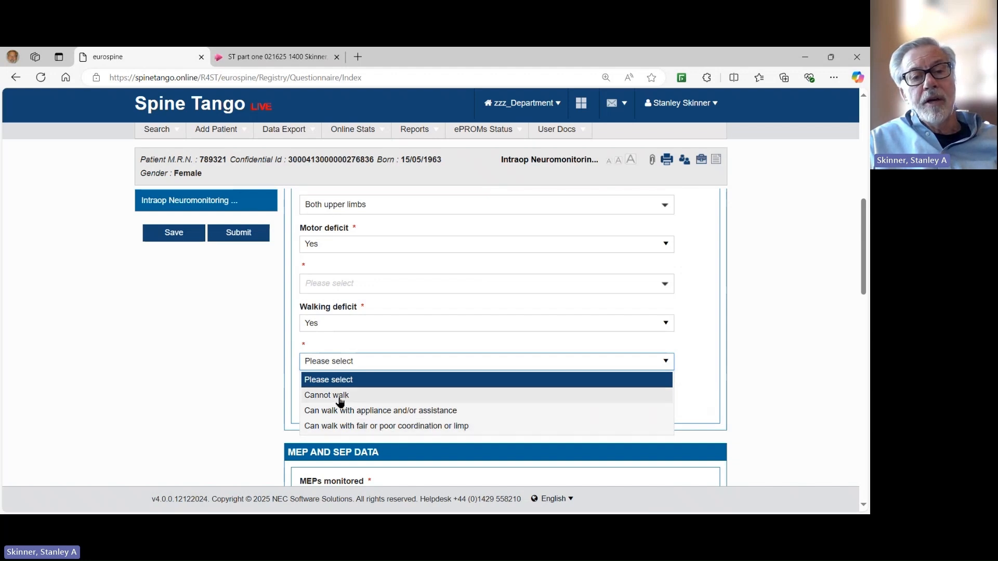
click(406, 427)
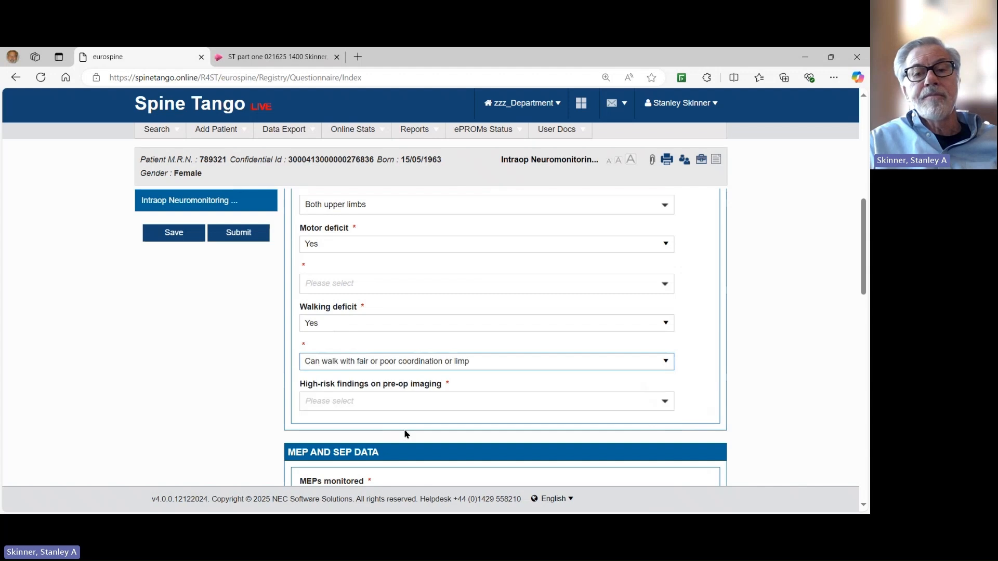
Tick T2 MRI intramedullary signal and severe stenosis as high-risk imaging findings.
click(666, 401)
scroll(451, 402, down, 1)
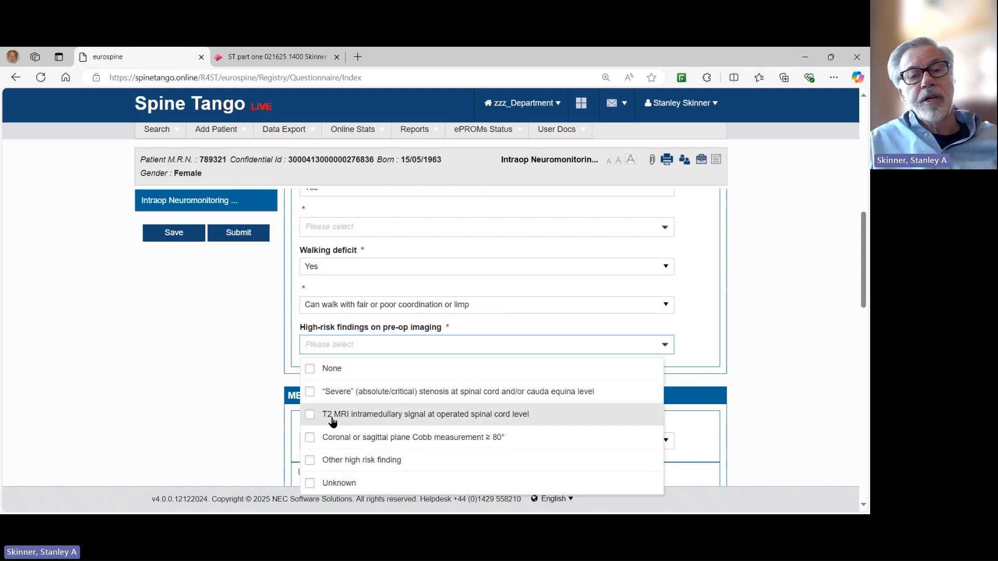
click(310, 416)
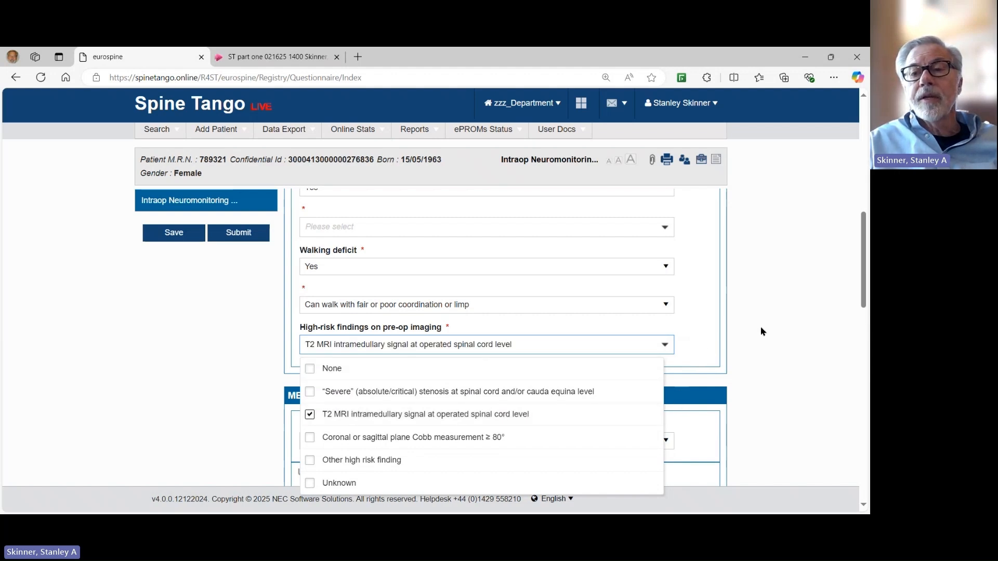
click(774, 298)
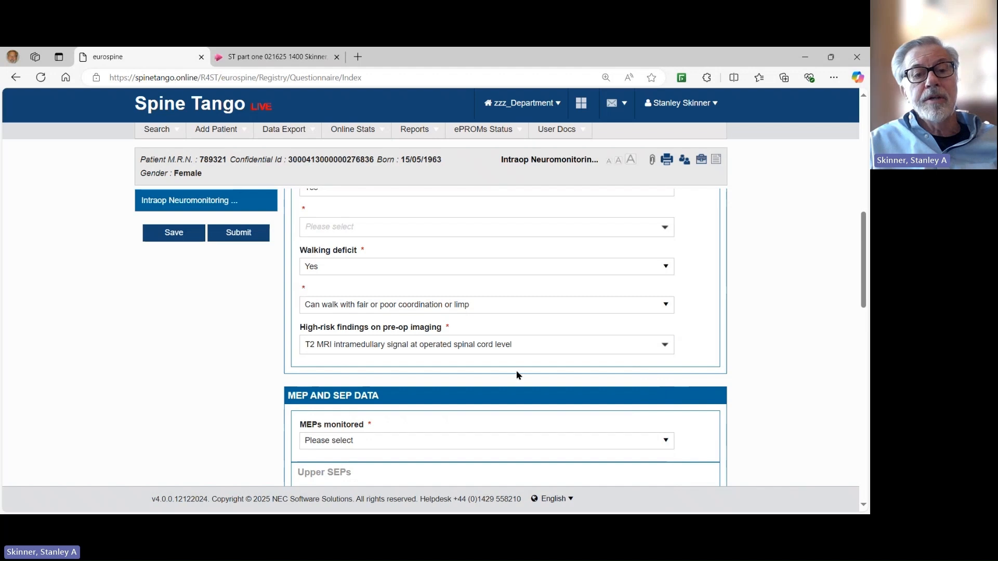
click(664, 345)
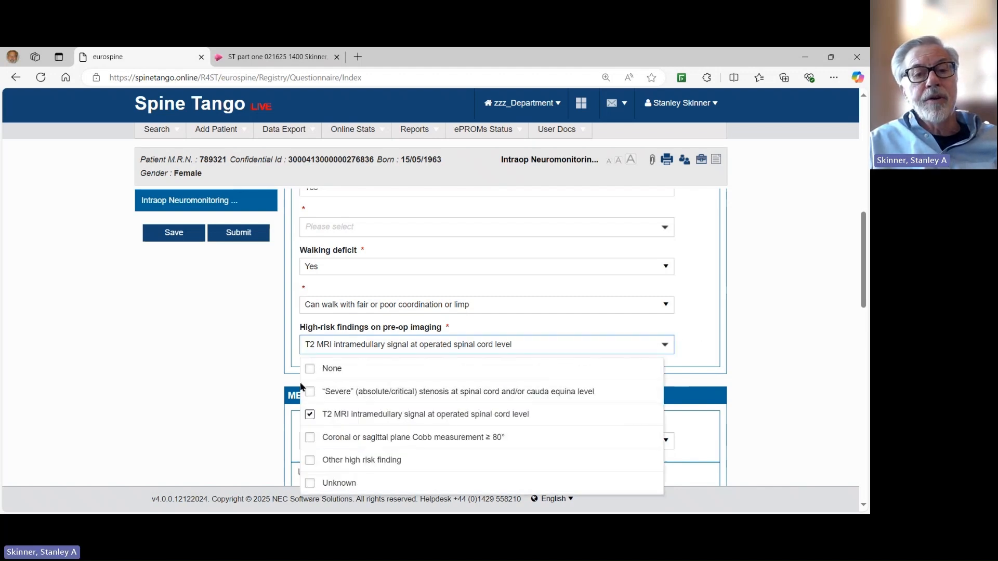
click(309, 393)
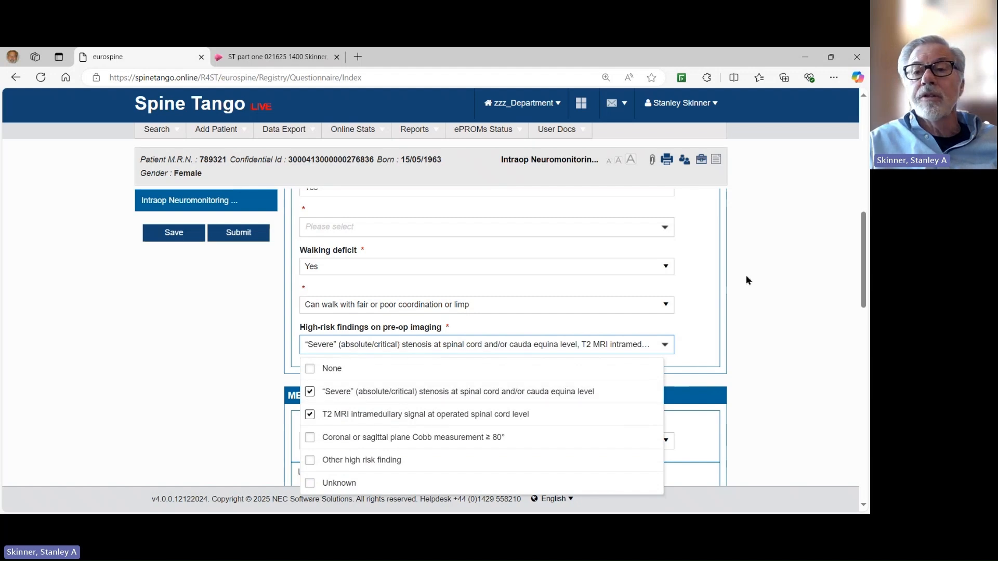
click(769, 276)
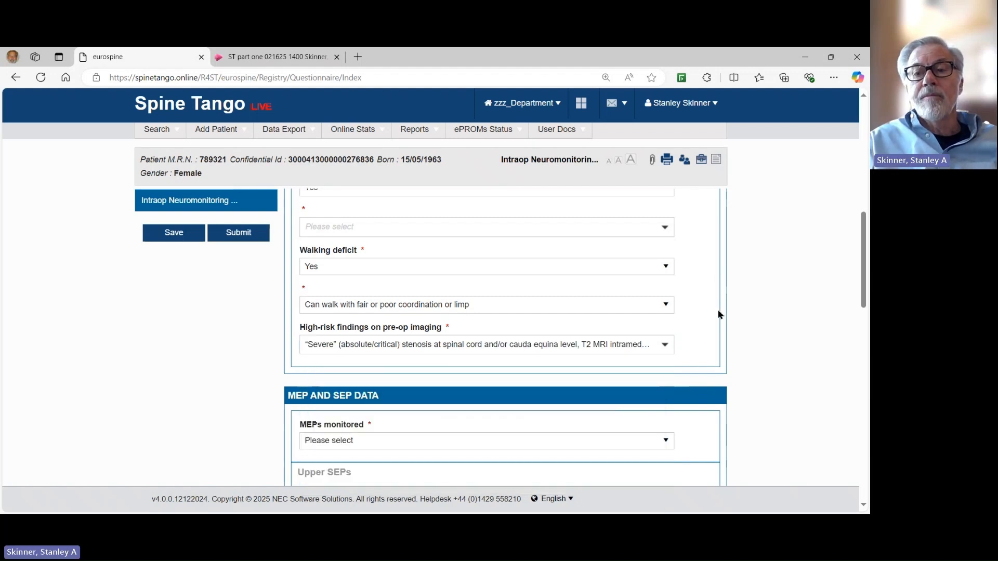
scroll(672, 307, down, 2)
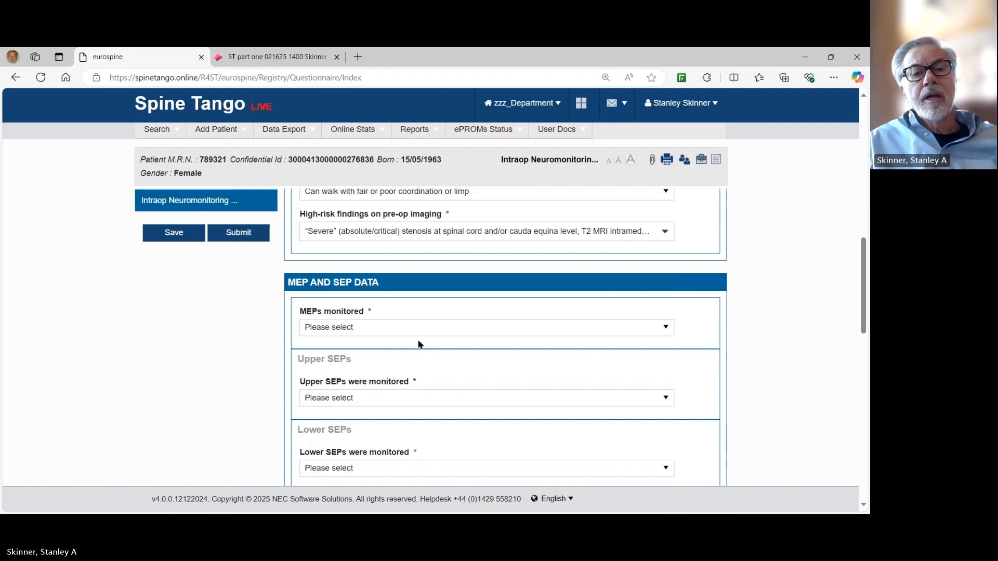
Set MEPs monitored to No, with reason 'Not attempted because not indicated'.
click(665, 328)
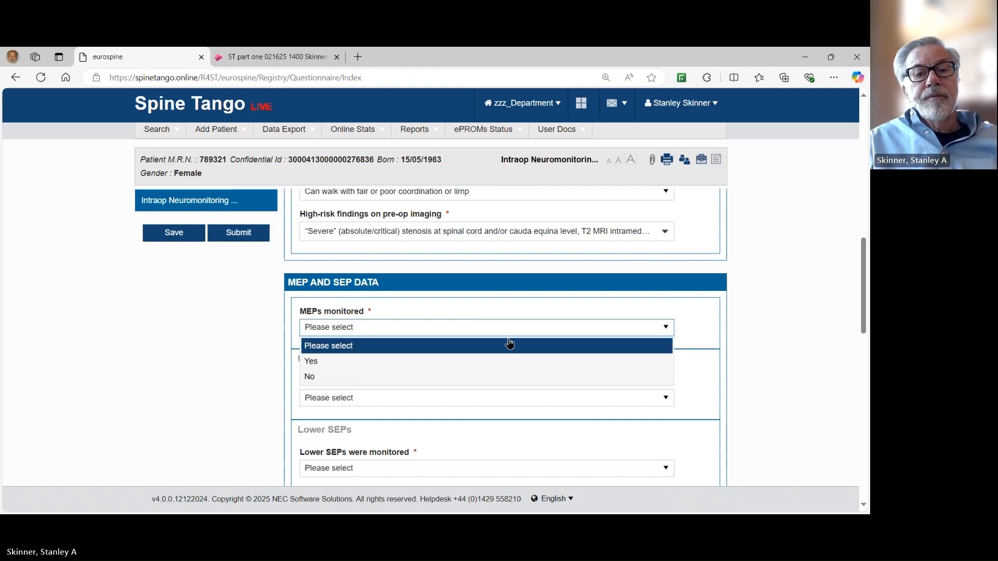
click(350, 366)
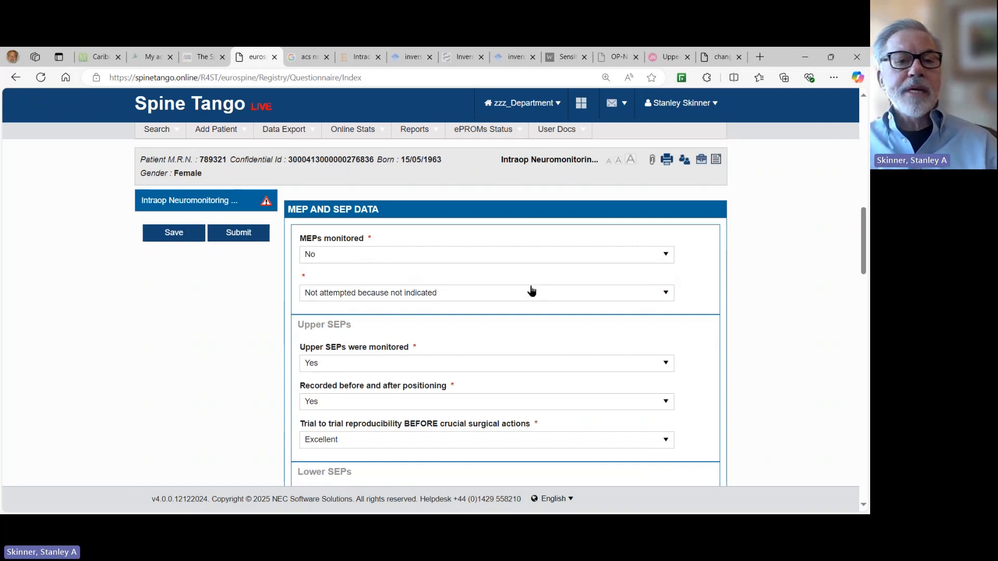
click(666, 294)
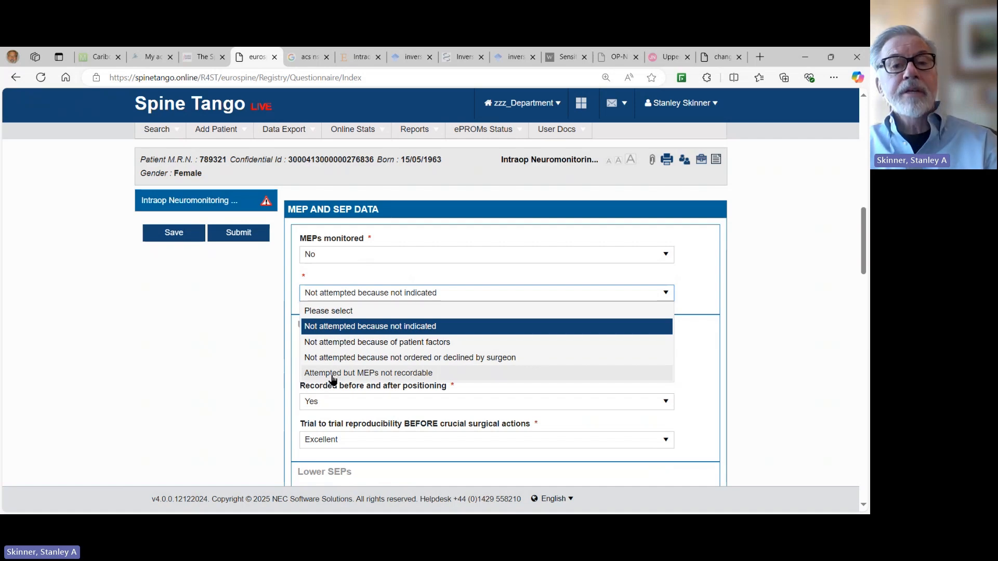
click(387, 327)
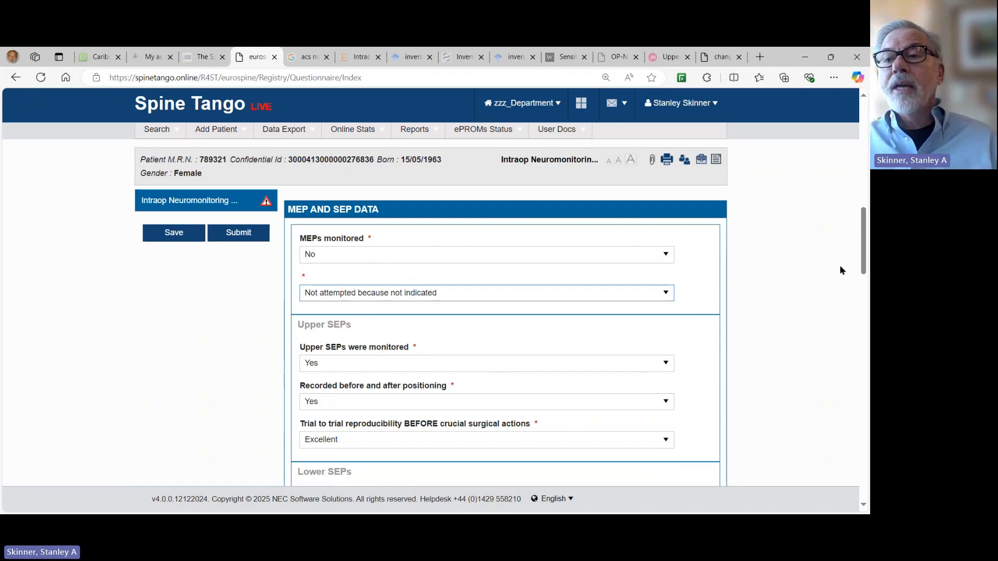
drag(863, 225, 863, 293)
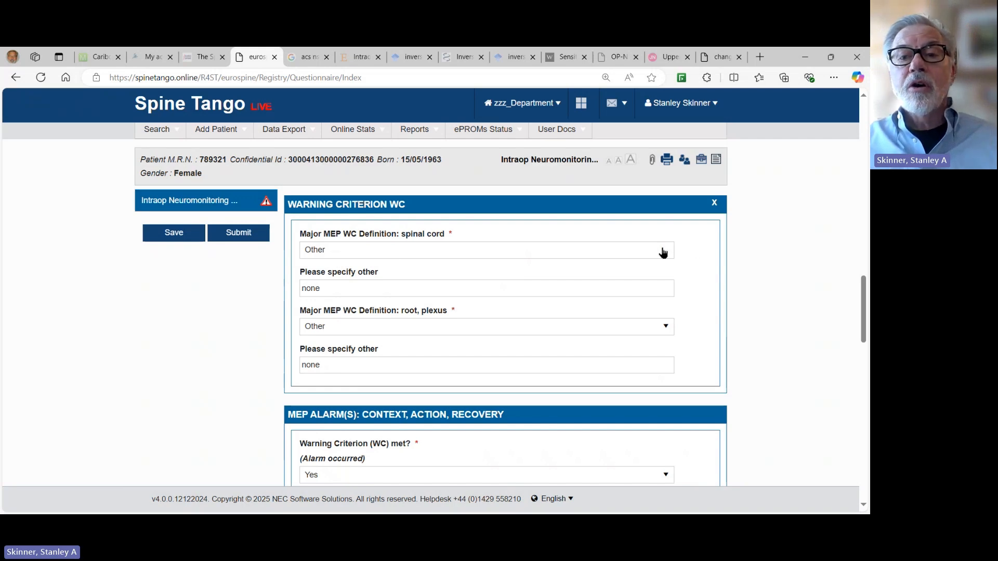
click(665, 252)
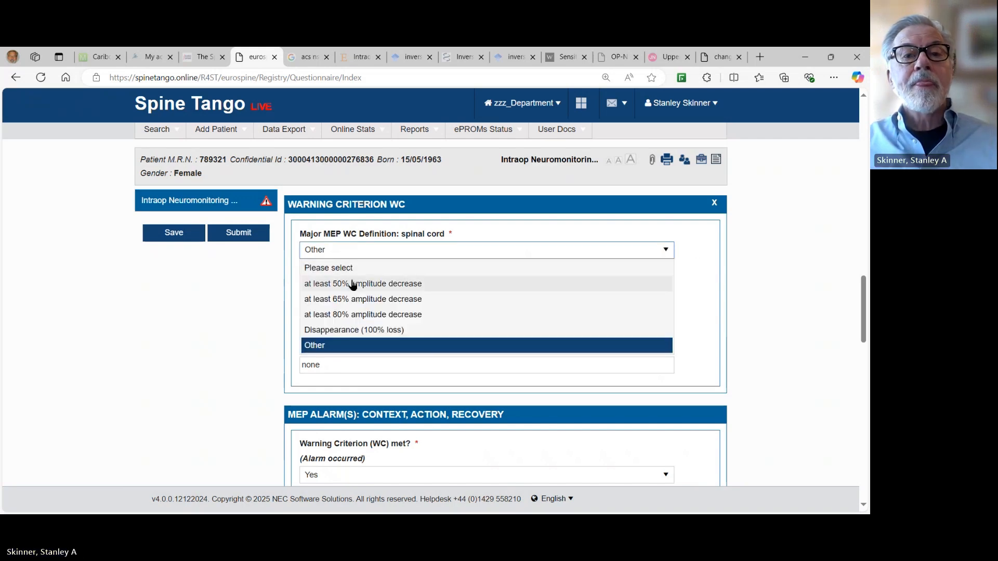
click(354, 284)
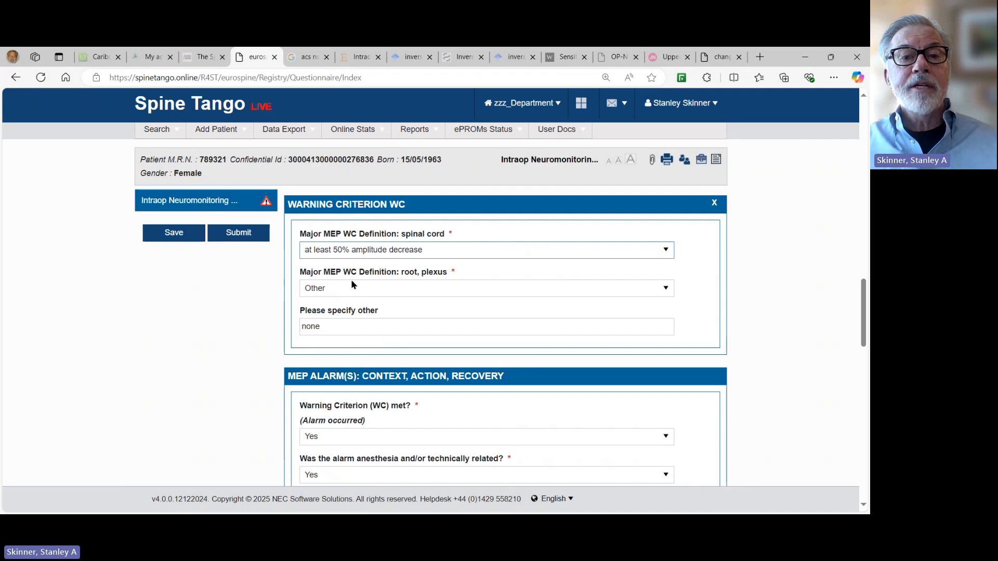
click(664, 289)
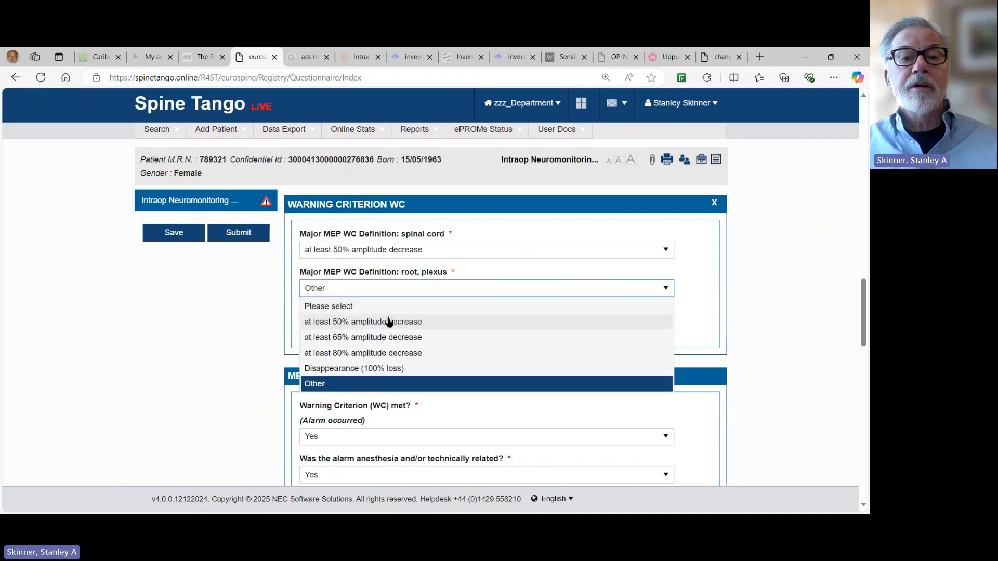
click(367, 323)
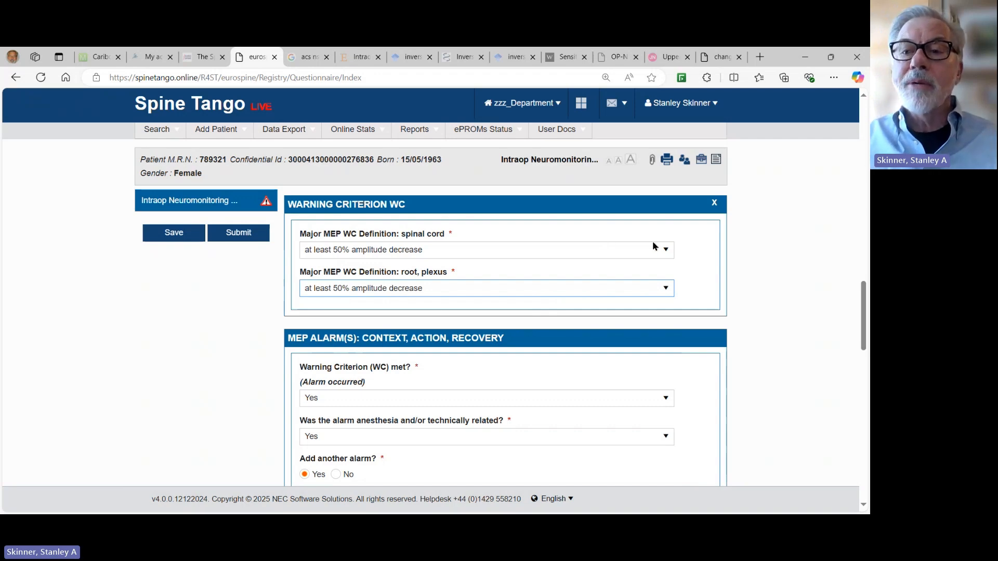
click(667, 252)
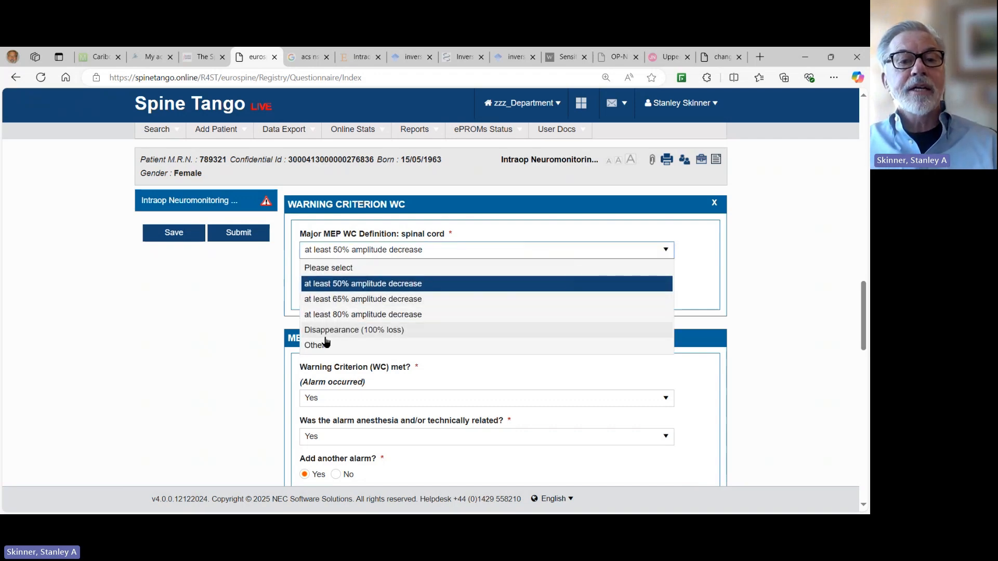
click(325, 348)
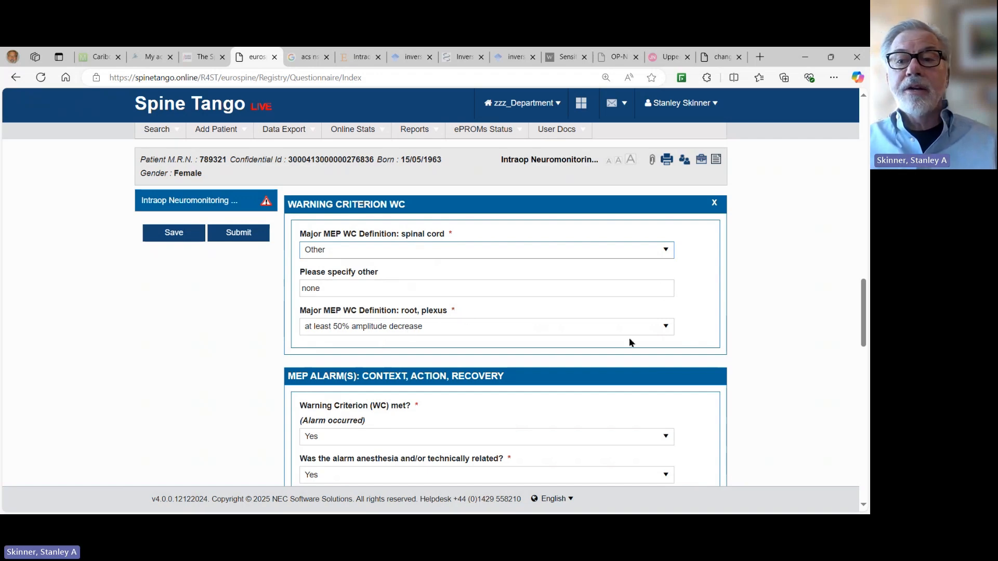
click(670, 332)
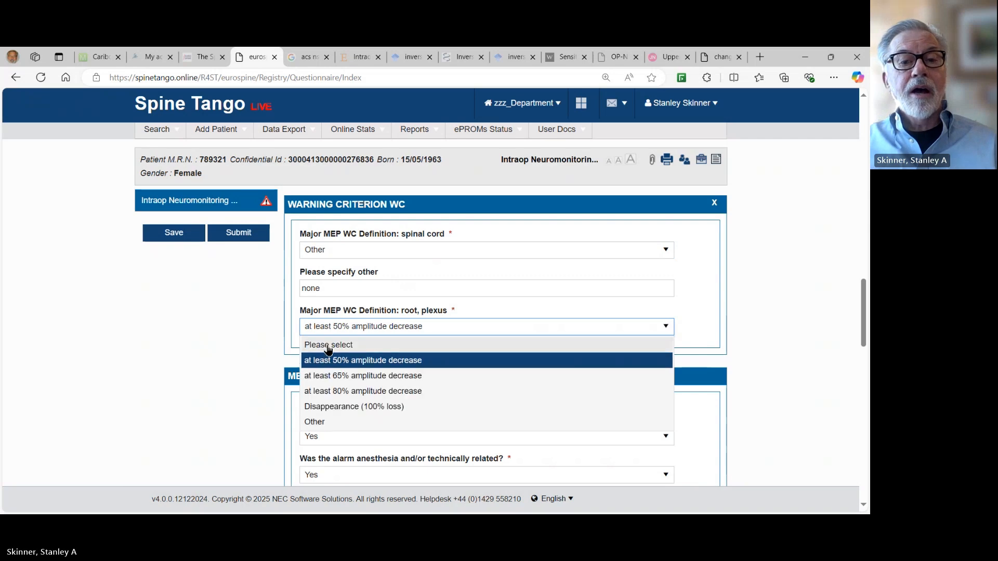
click(323, 423)
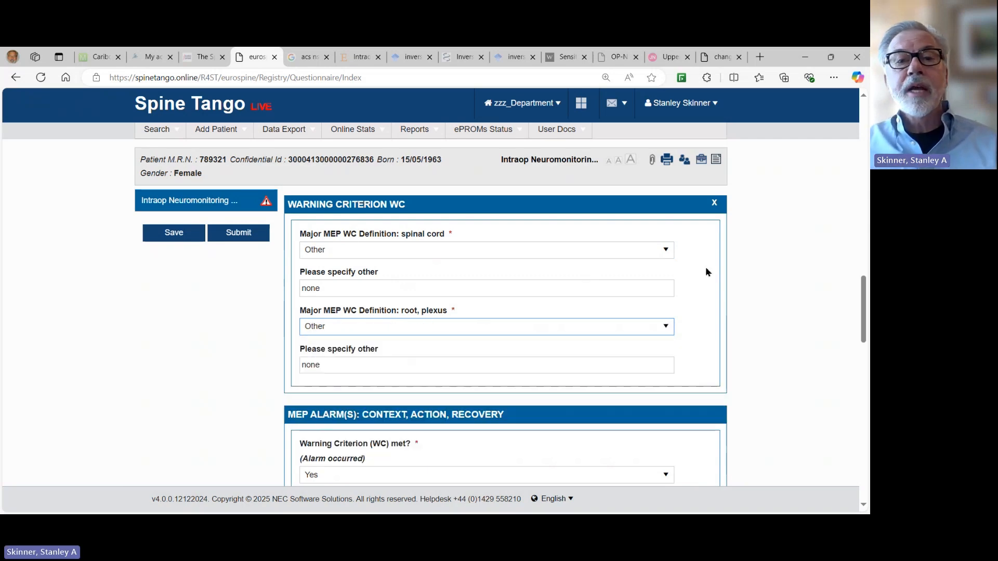
click(336, 289)
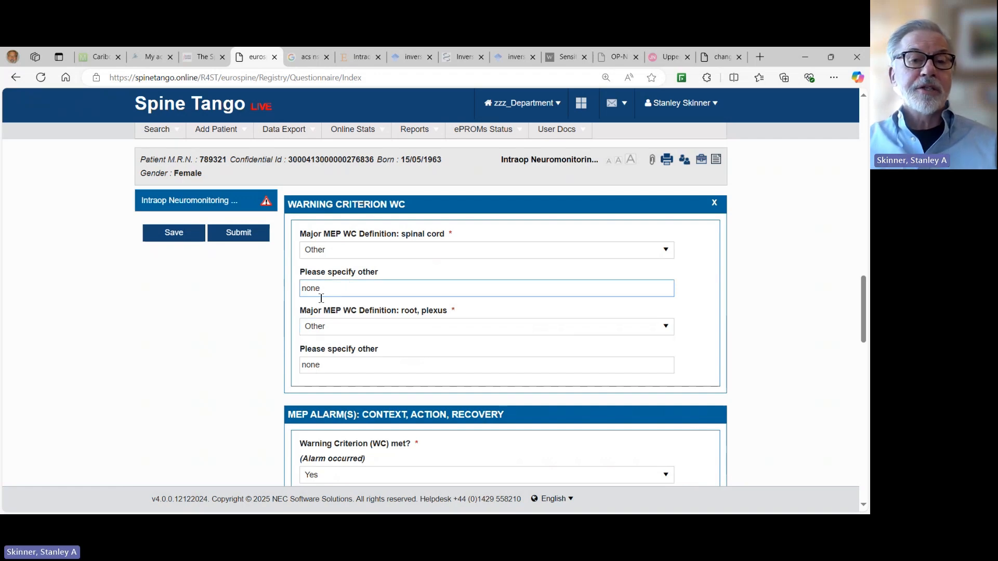
drag(325, 289, 266, 289)
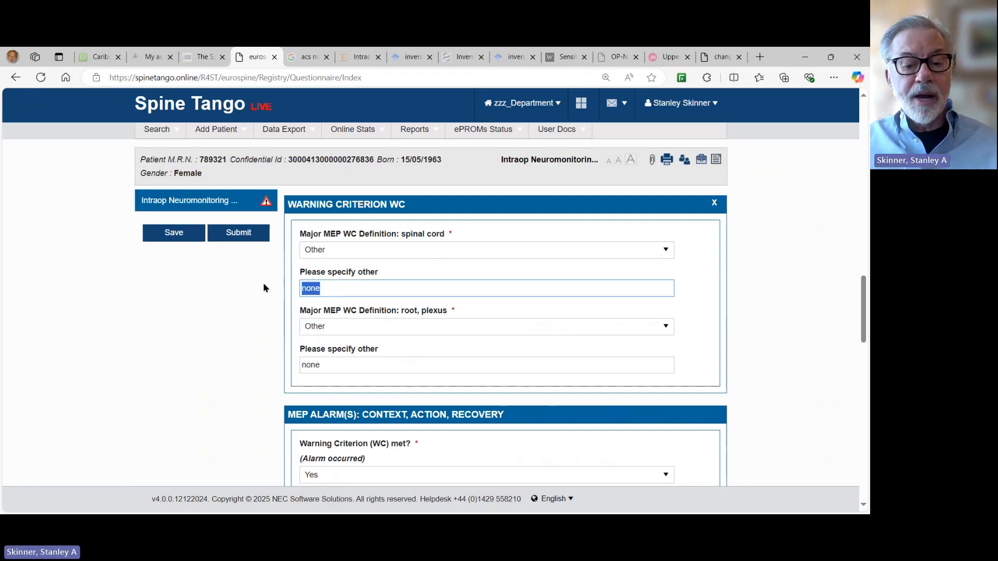
text(none)
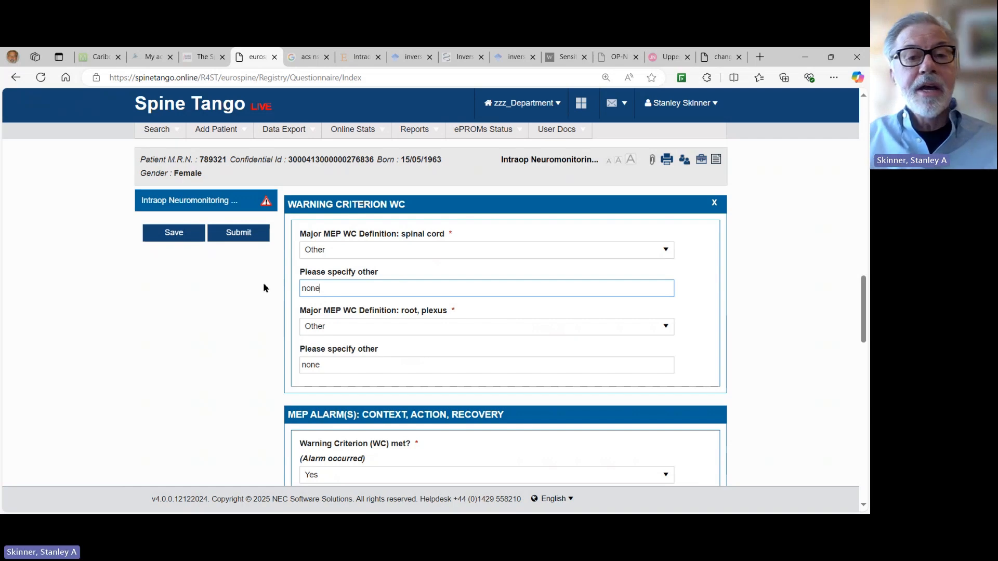
click(324, 366)
drag(324, 366, 285, 372)
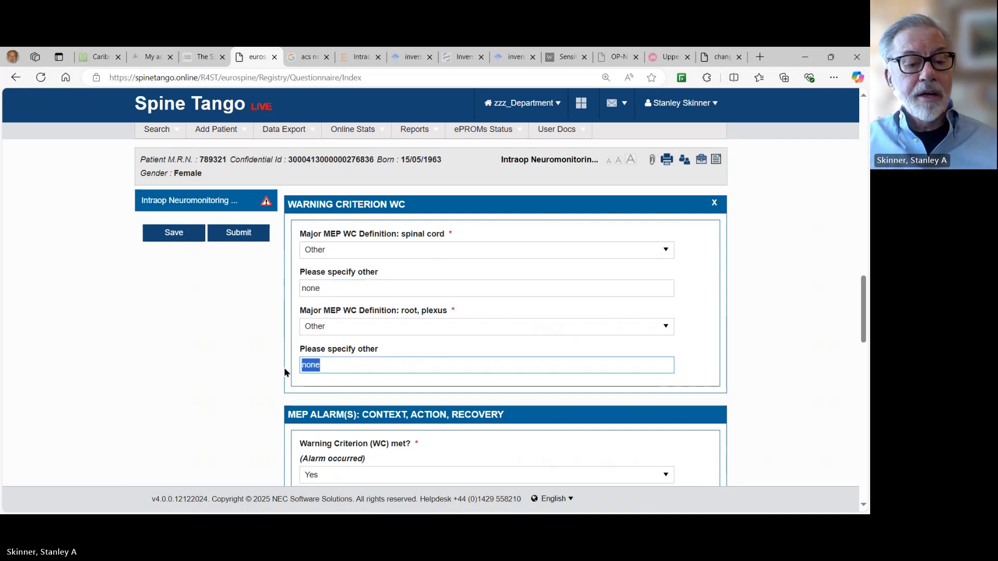
text(none)
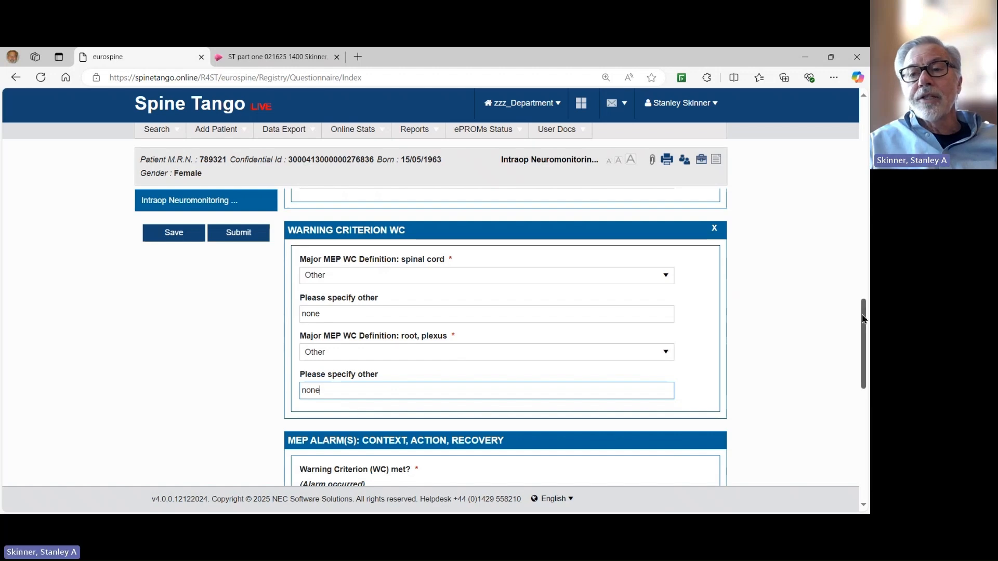
Answer Yes for MEPs monitored and total intravenous anesthesia, No for neuromuscular blockade.
drag(863, 312, 852, 238)
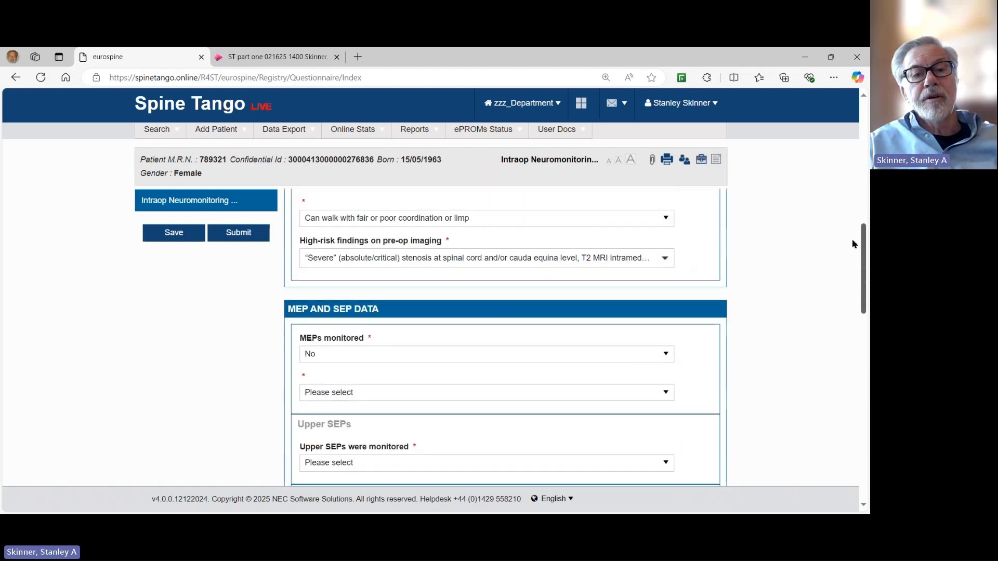
scroll(852, 244, down, 1)
click(666, 325)
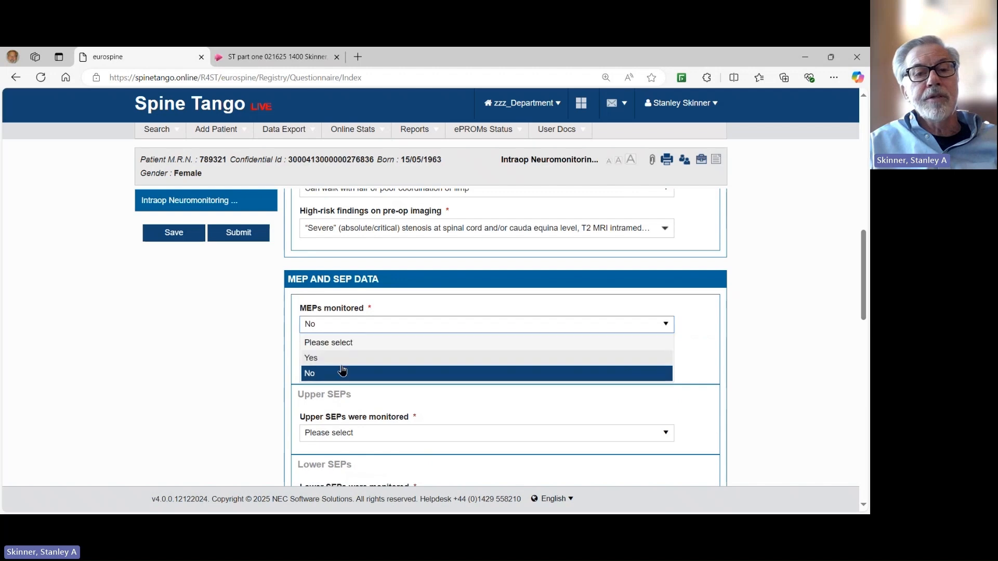
click(407, 357)
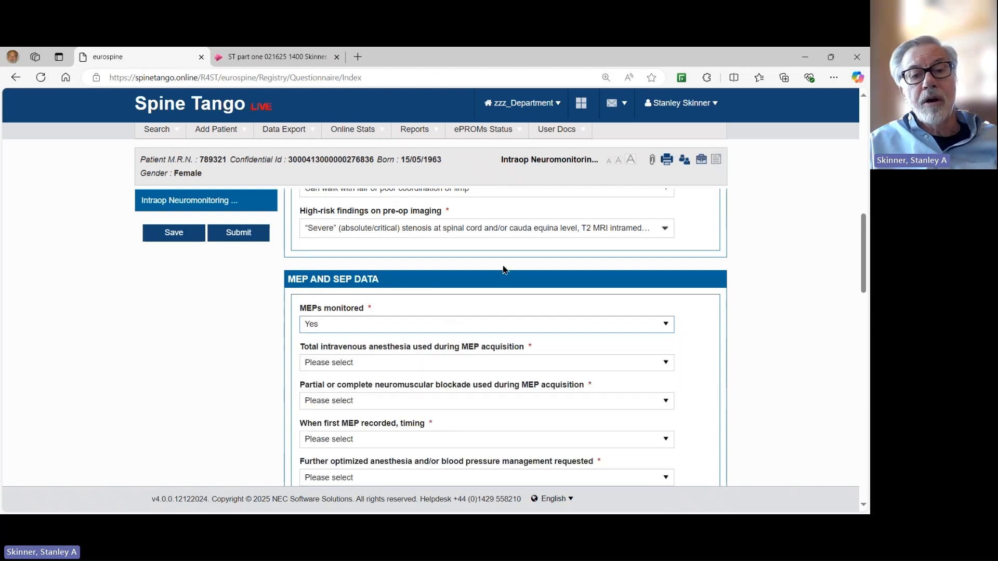
scroll(504, 270, down, 1)
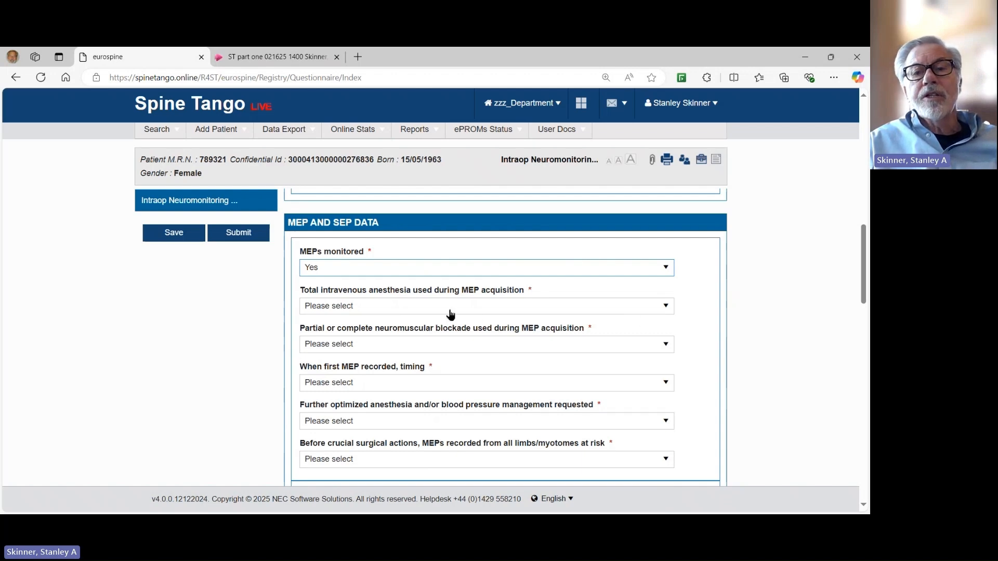
click(666, 308)
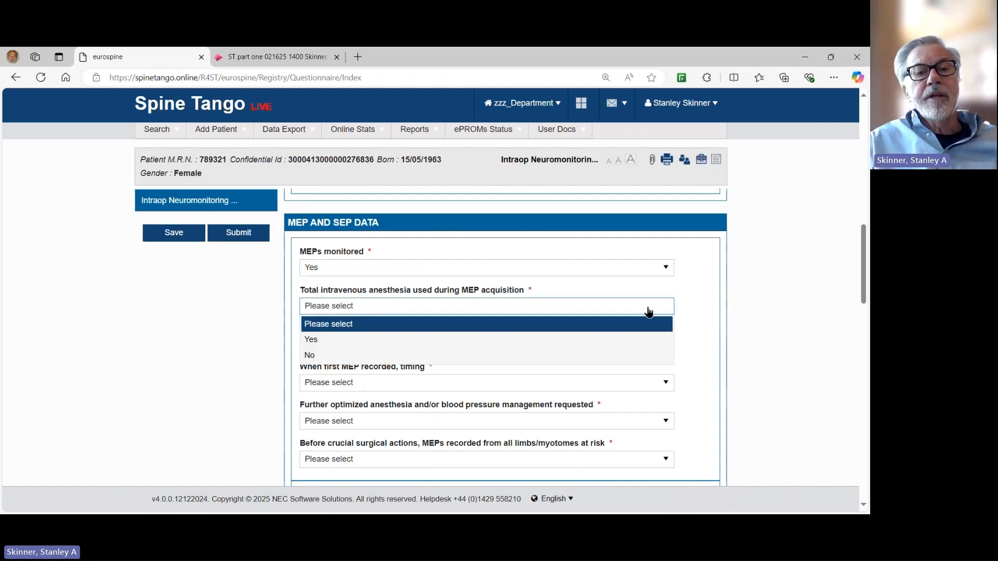
click(325, 344)
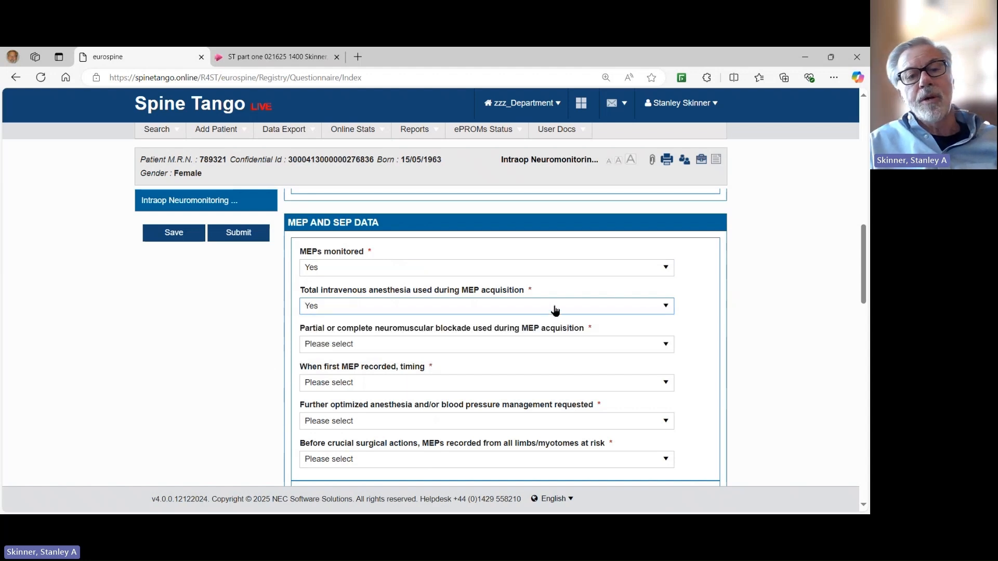
scroll(552, 312, down, 1)
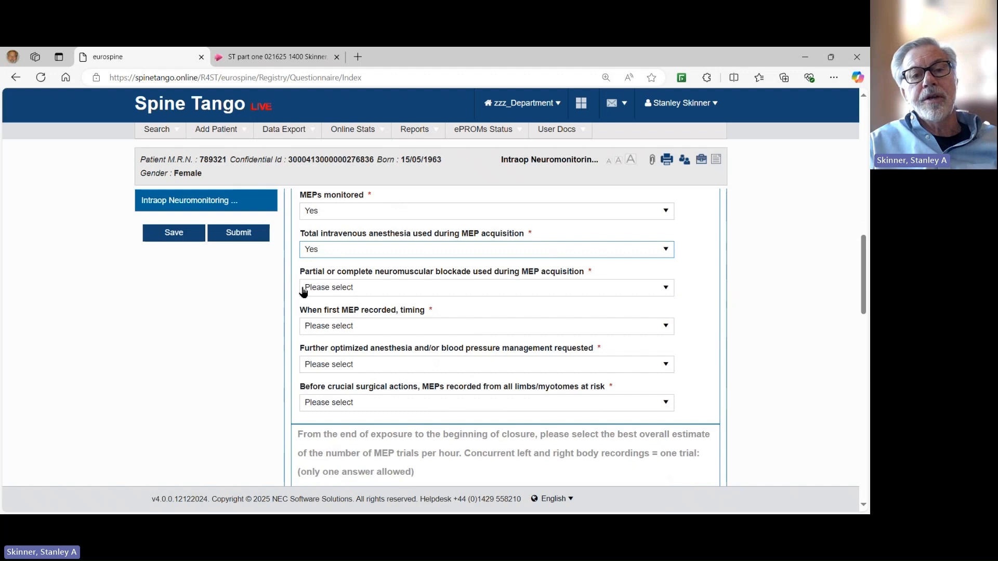
click(670, 292)
click(670, 292)
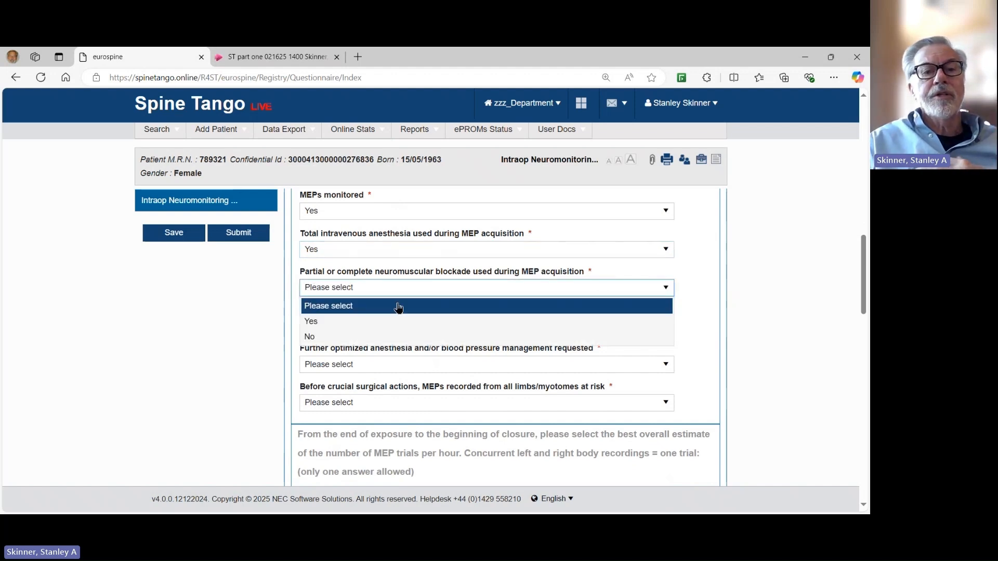
click(310, 337)
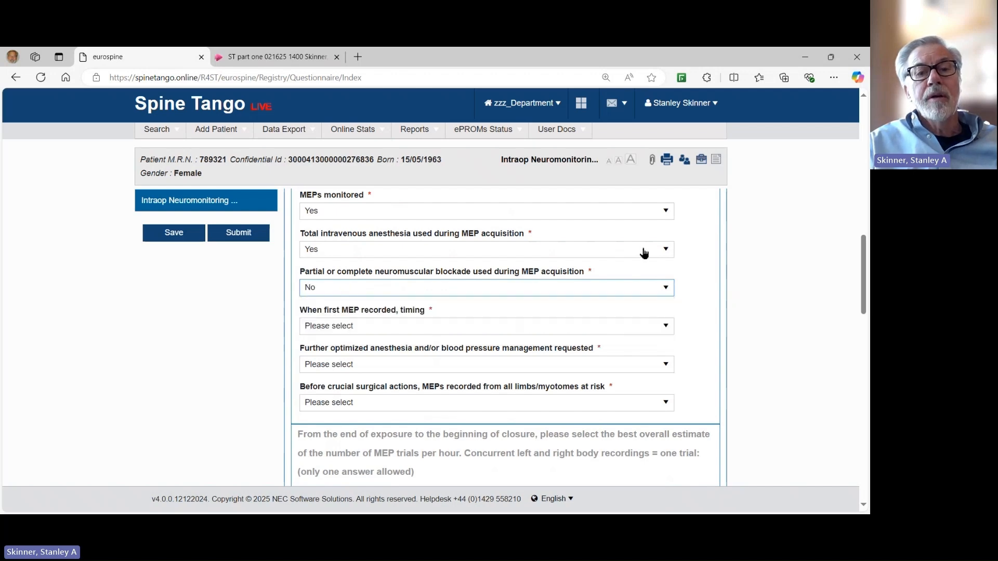
Set first MEP timing to Before and after positioning, with MEPs before crucial surgical actions Yes.
scroll(644, 253, down, 1)
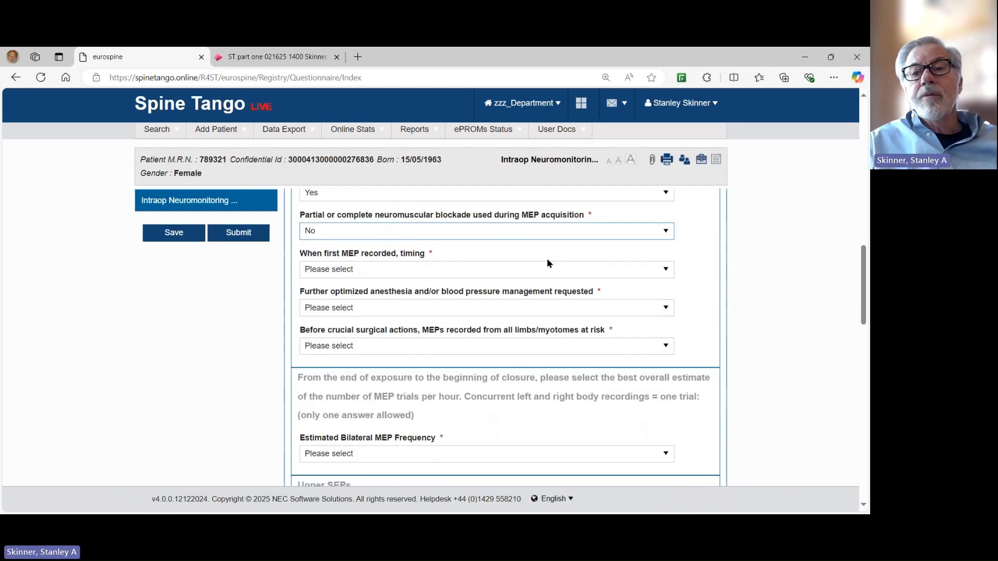
click(667, 270)
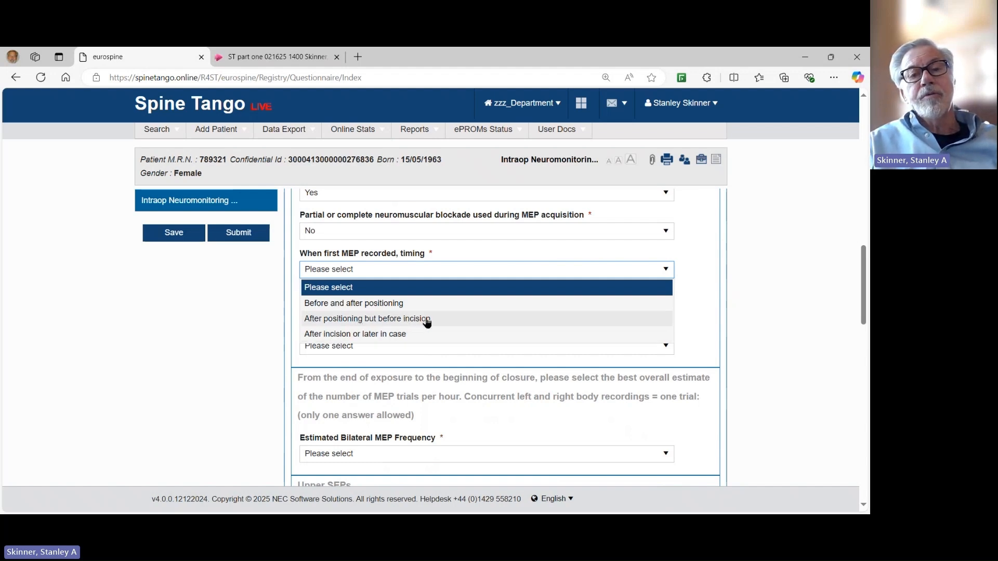
click(351, 304)
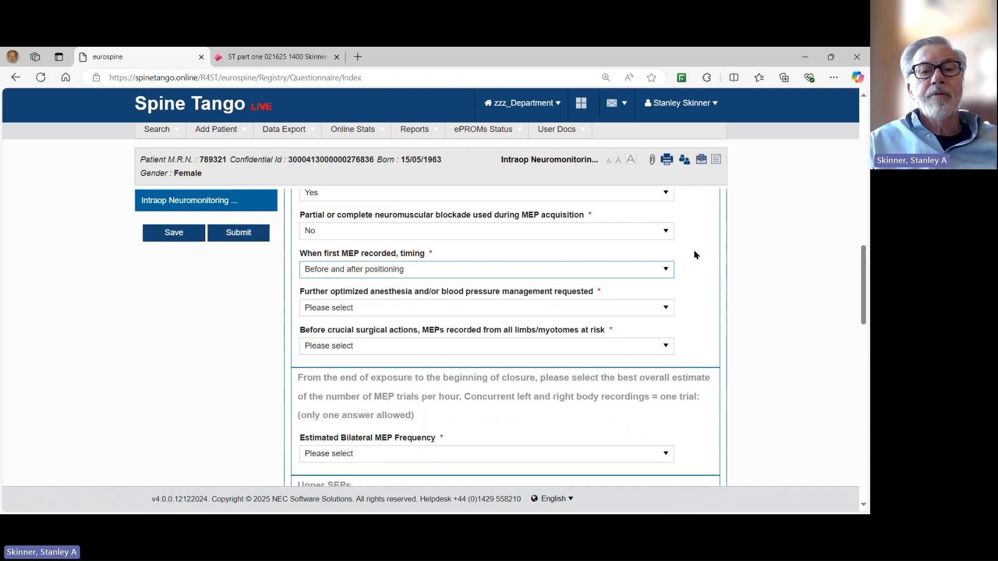
scroll(720, 273, down, 1)
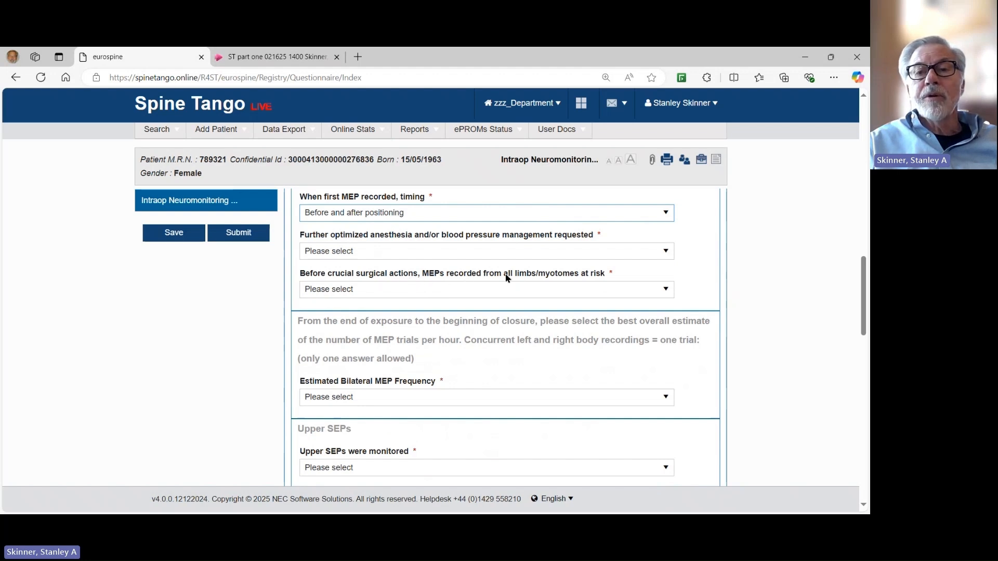
click(668, 292)
click(669, 293)
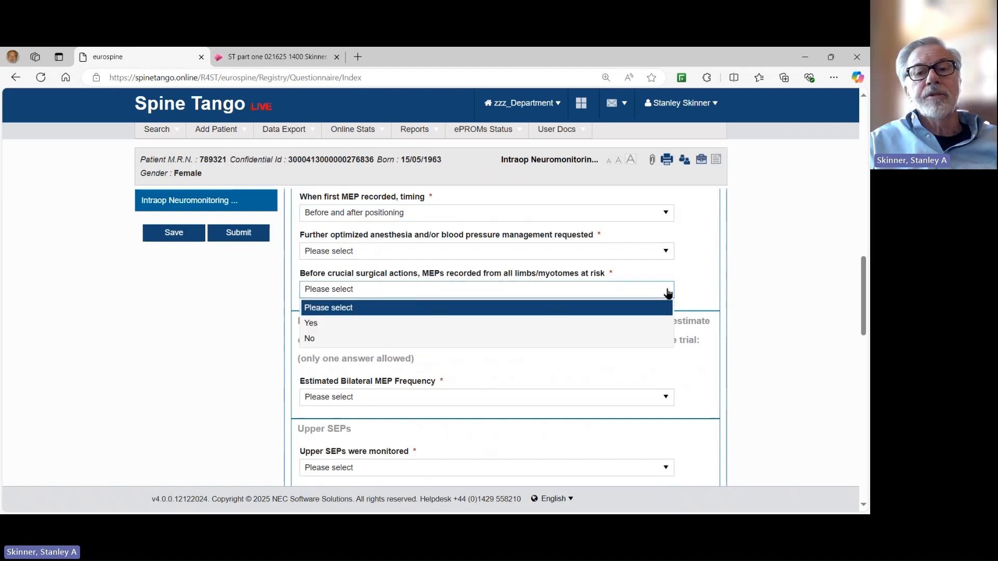
click(327, 323)
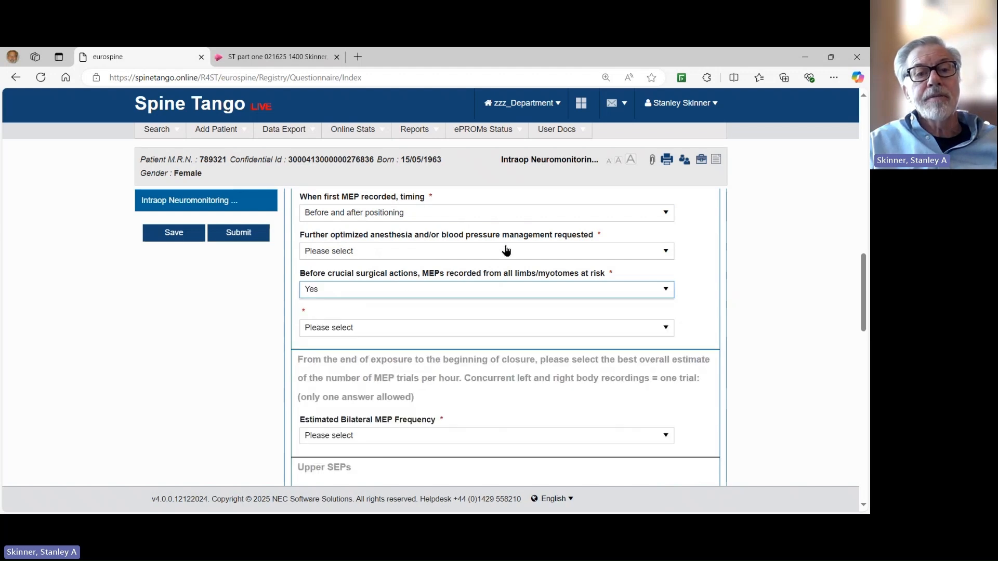
scroll(639, 244, down, 1)
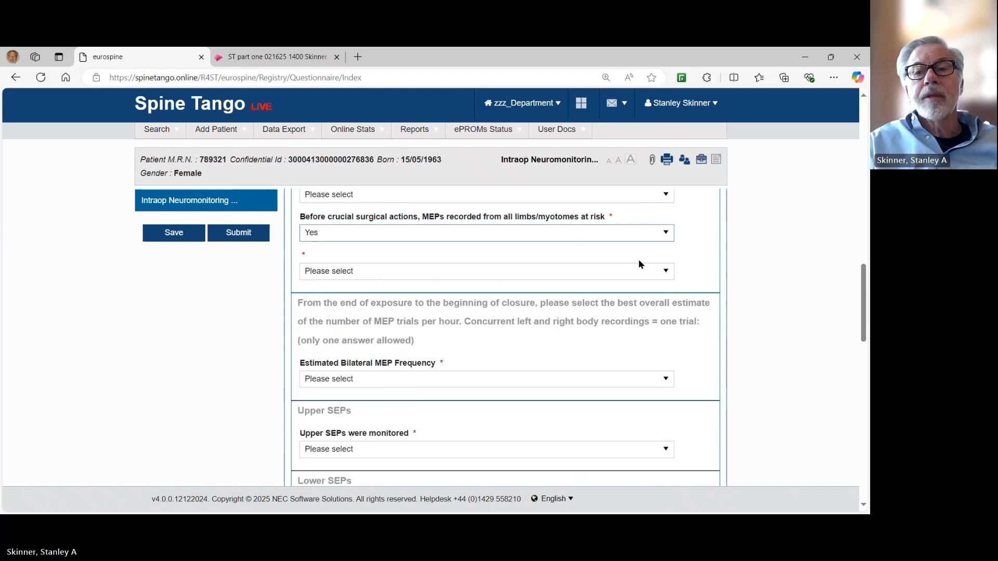
Rate MEP quality as Optimal MEPs, with 6 or more bilateral MEPs per hour.
click(667, 271)
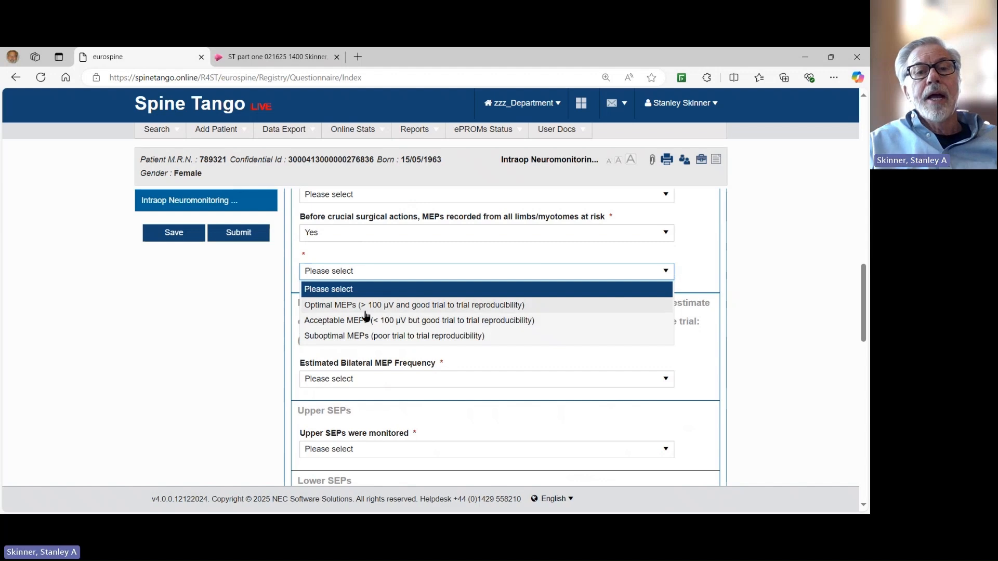
click(324, 307)
scroll(611, 292, down, 1)
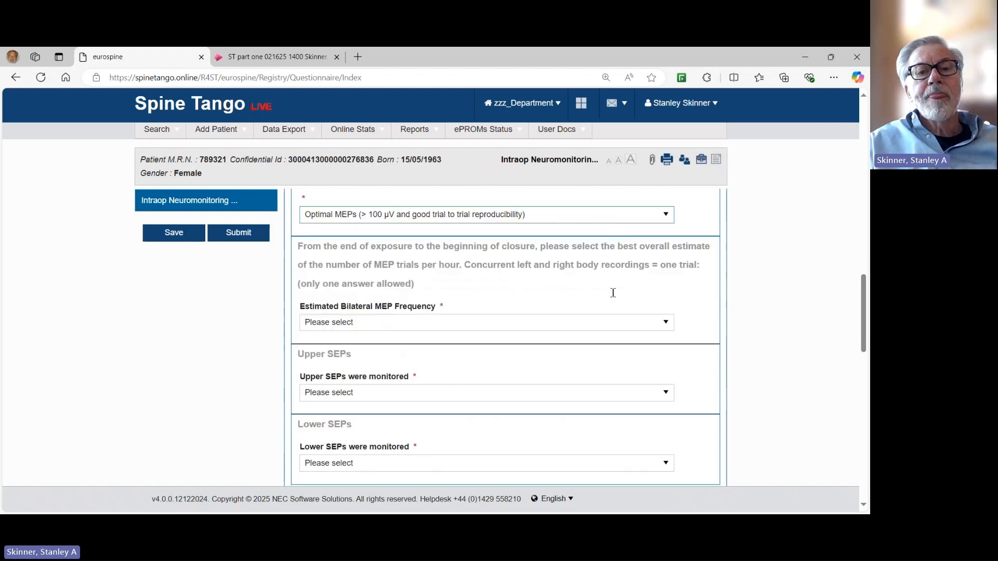
click(667, 328)
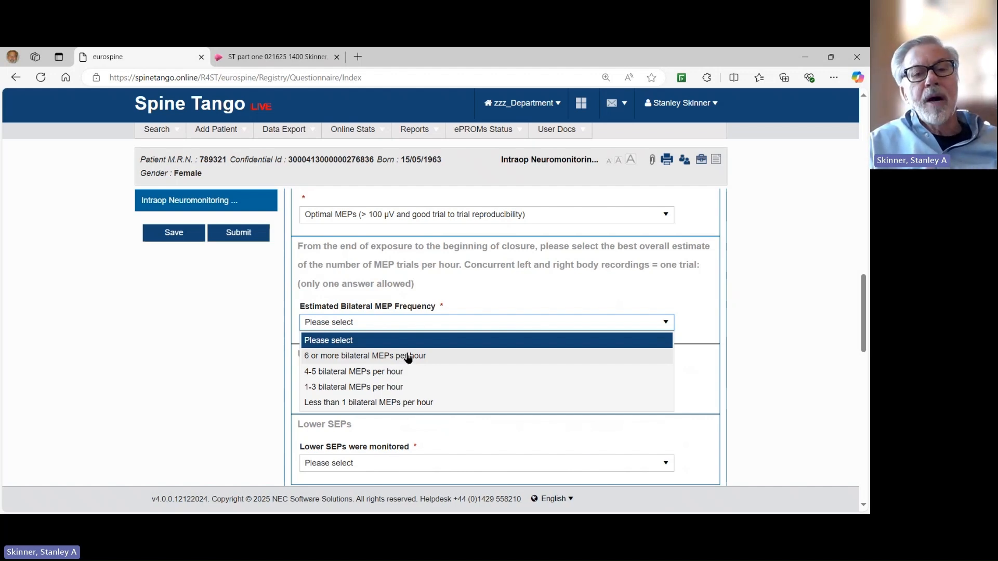
click(351, 357)
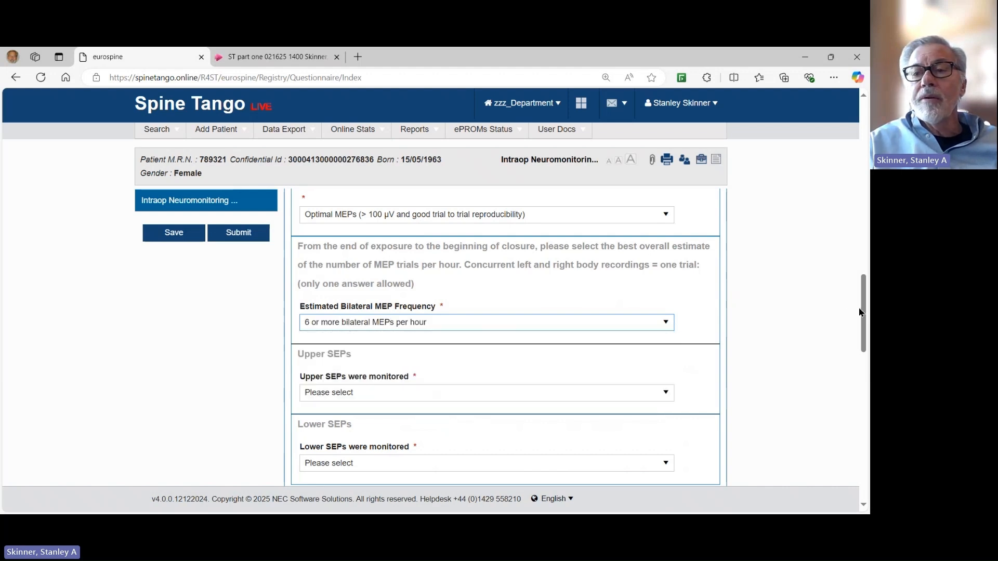
drag(864, 307, 863, 336)
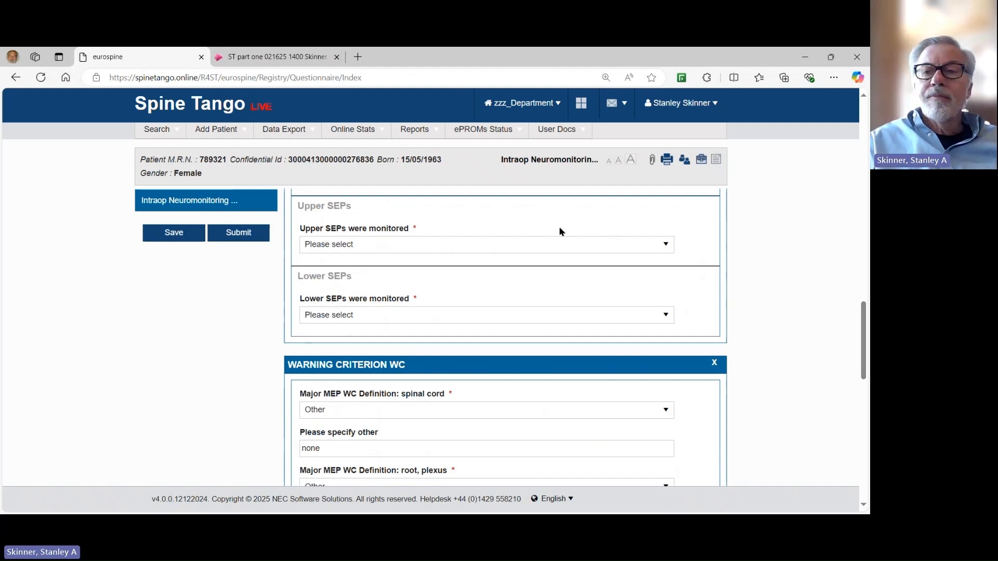
Correct the estimated bilateral MEP frequency from 6 or more to 1-3 per hour.
click(664, 248)
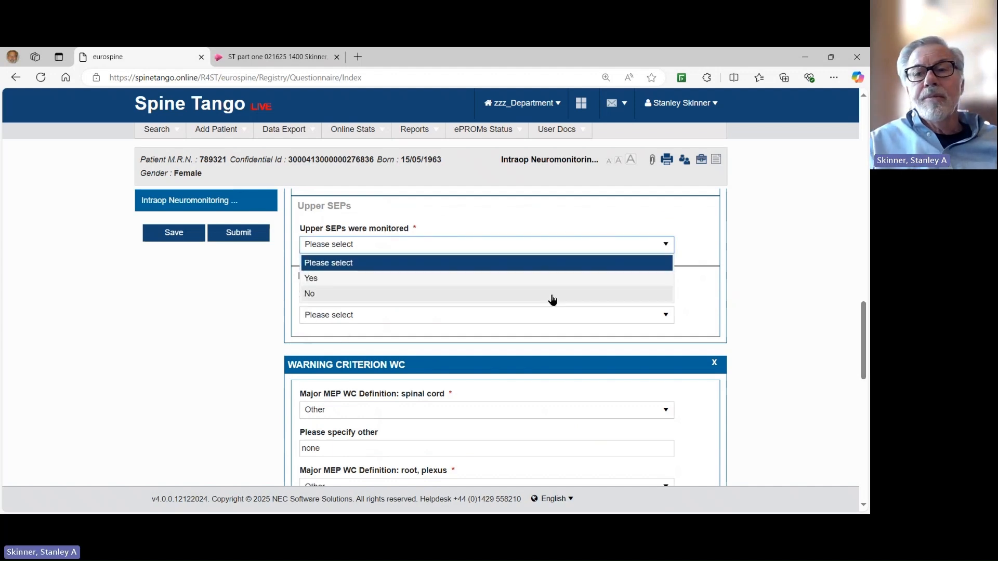
drag(863, 318, 859, 288)
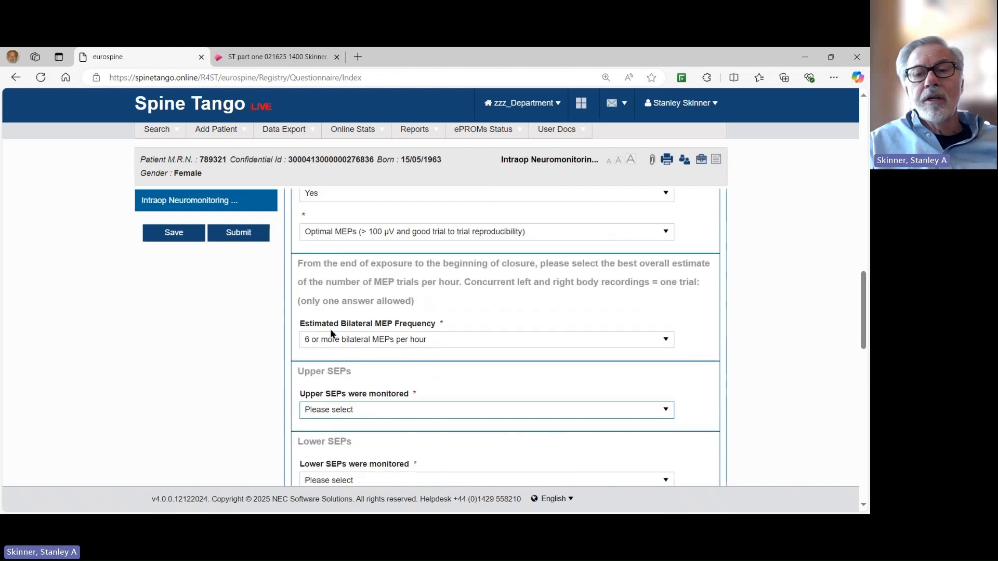
click(664, 340)
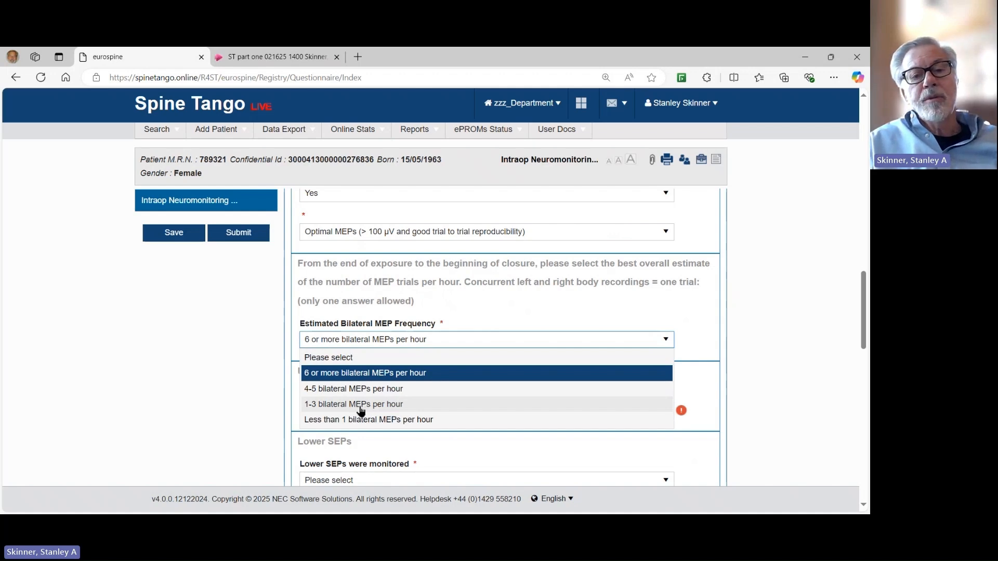
click(351, 421)
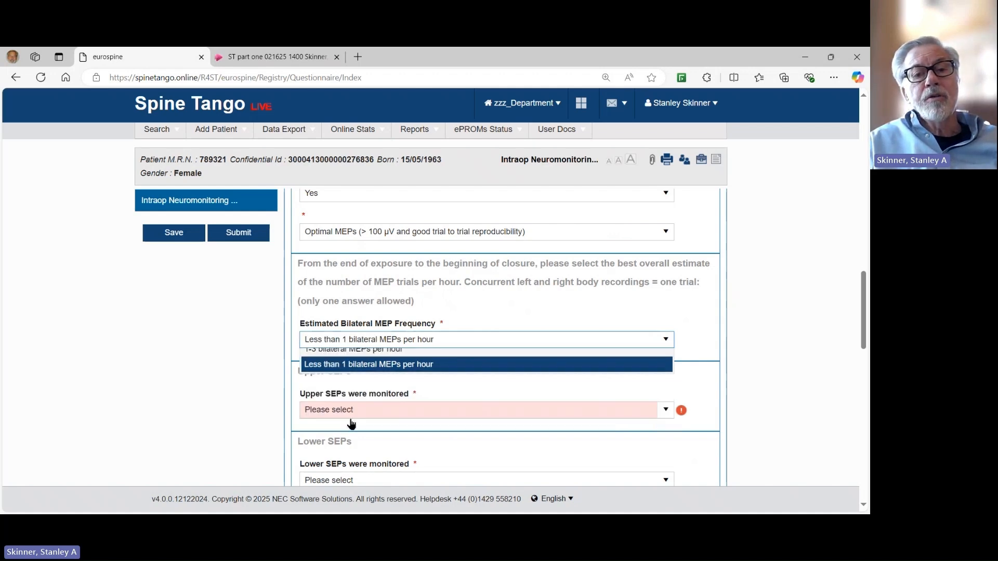
click(435, 341)
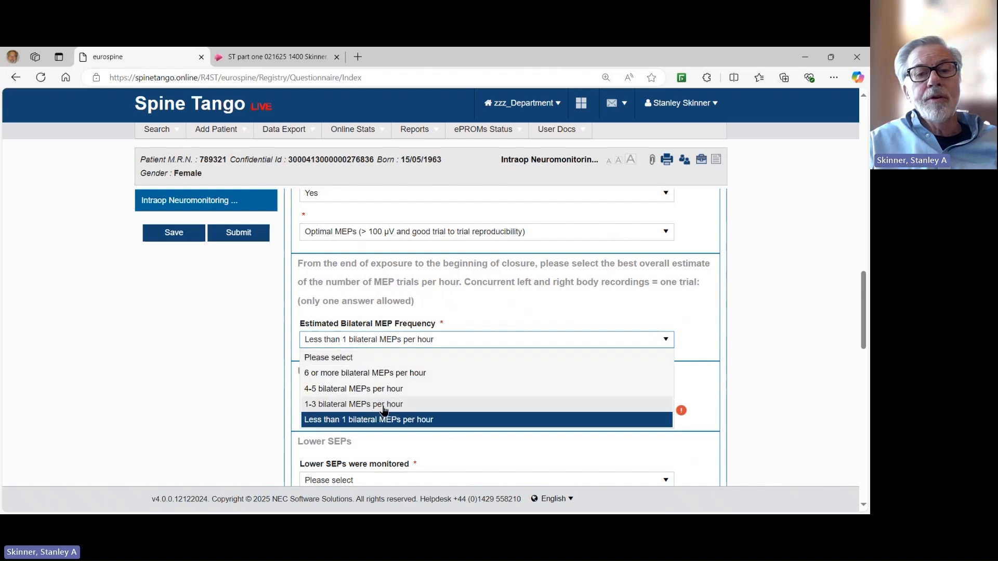
click(385, 410)
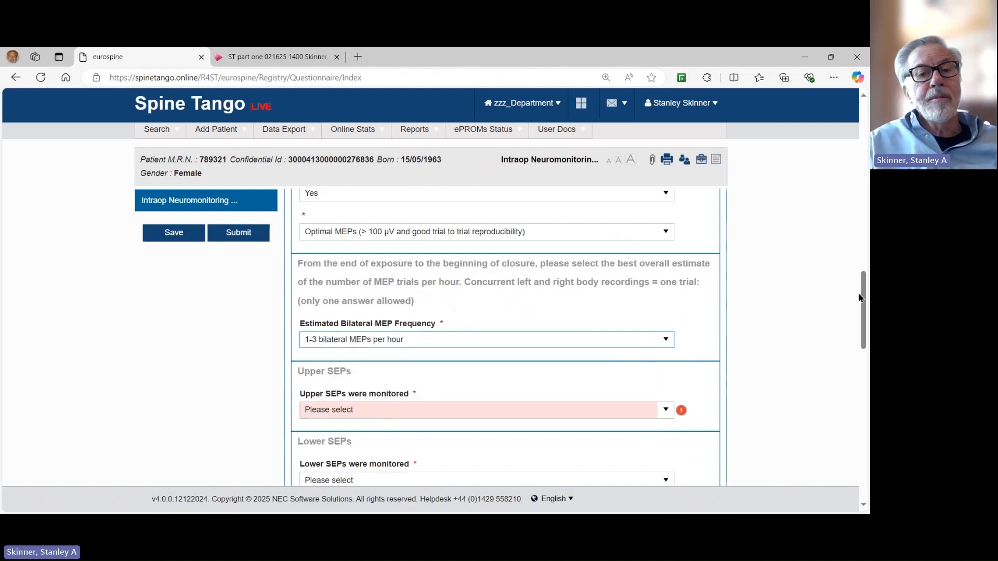
drag(864, 300, 863, 319)
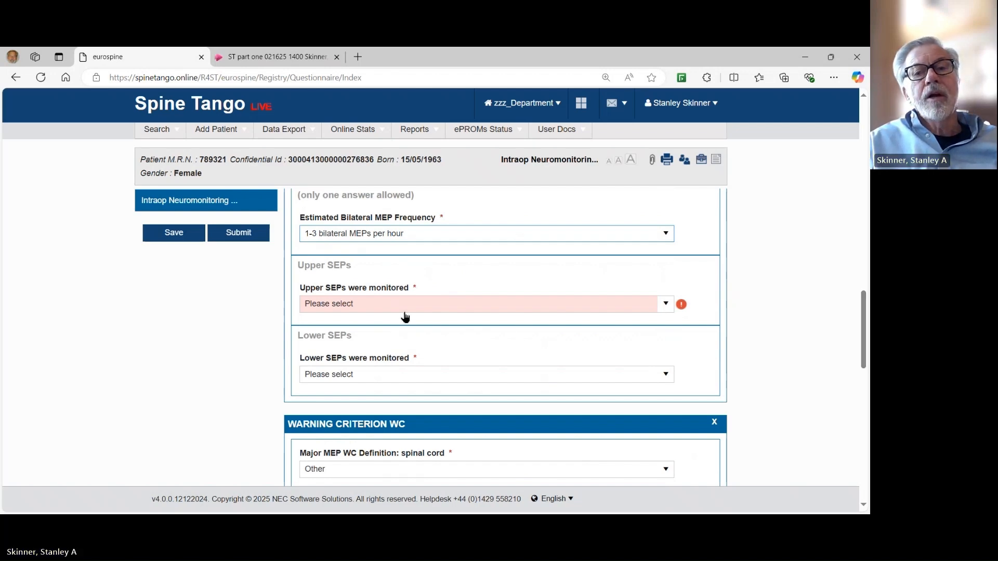
Mark upper SEPs as monitored and recorded before and after positioning.
click(666, 306)
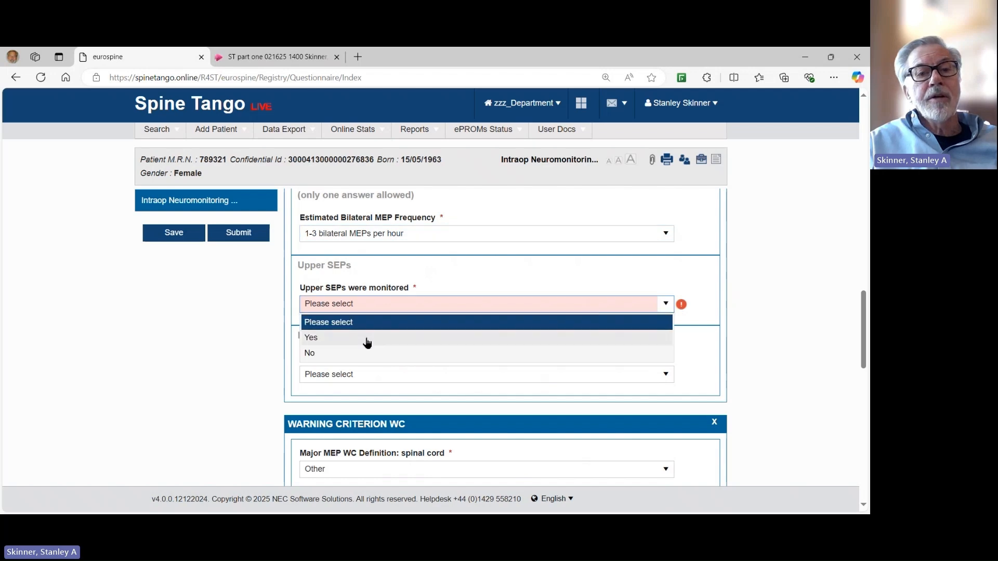
click(359, 339)
scroll(530, 270, down, 2)
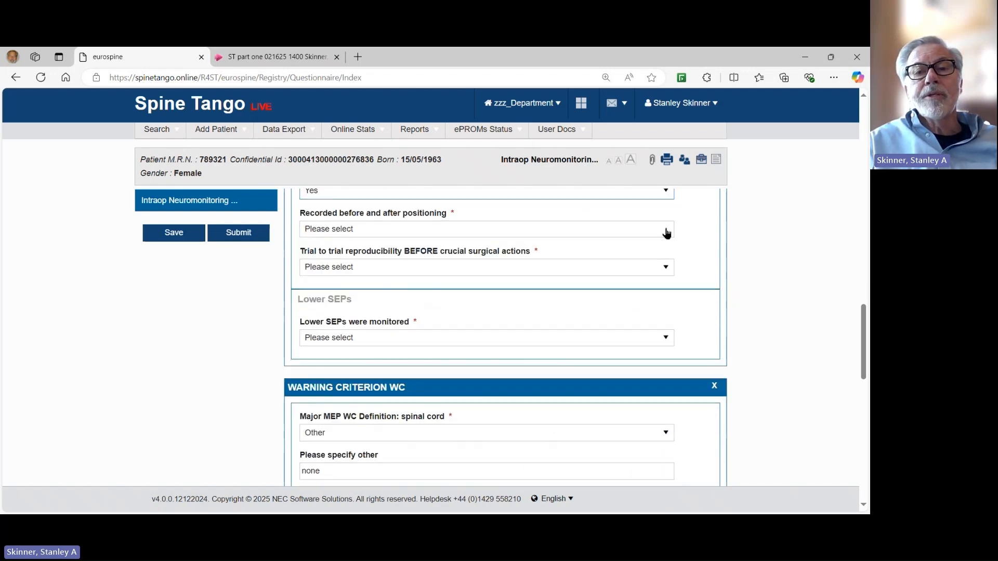
click(664, 230)
click(311, 261)
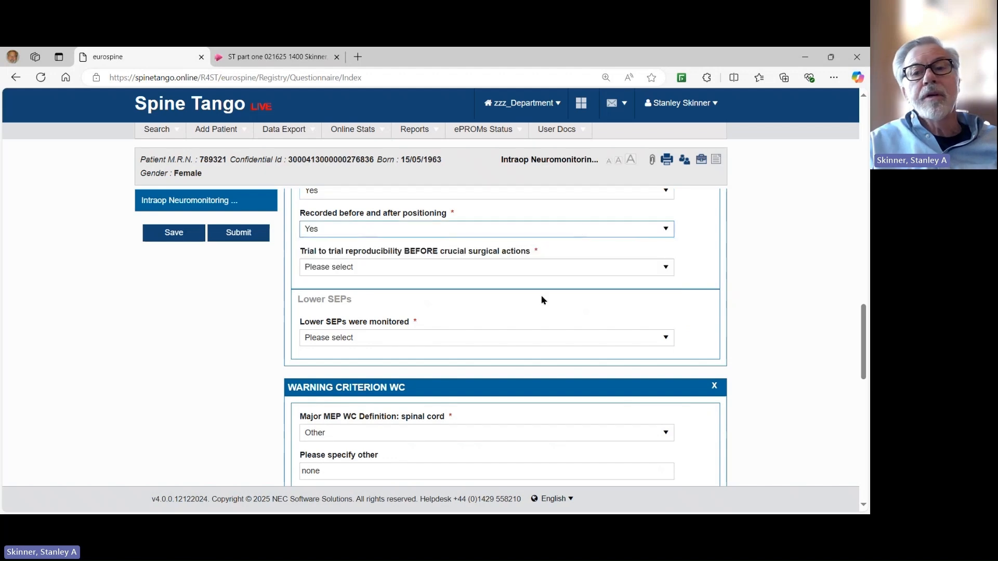
Mark lower SEPs as monitored and recorded before and after positioning.
click(665, 340)
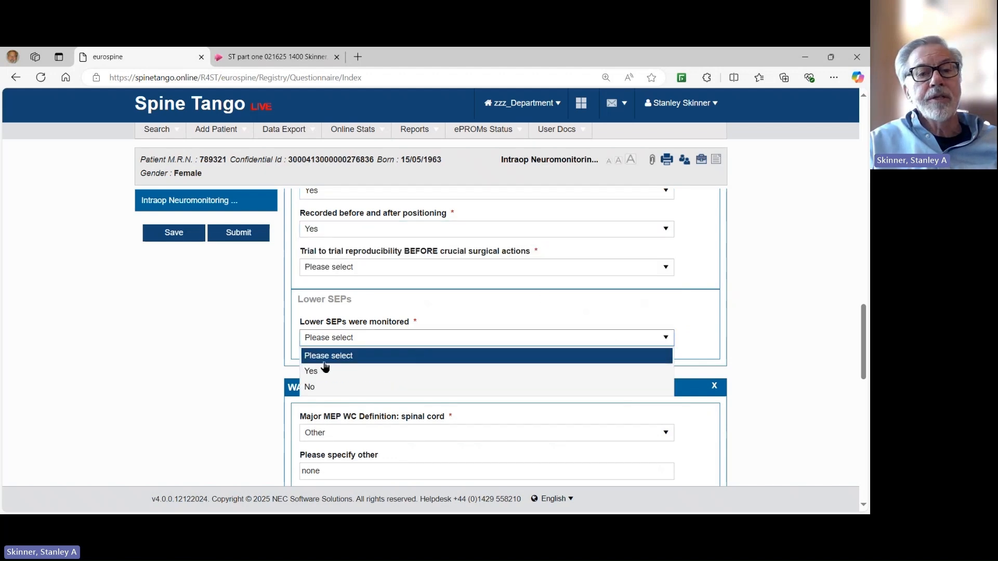
click(323, 364)
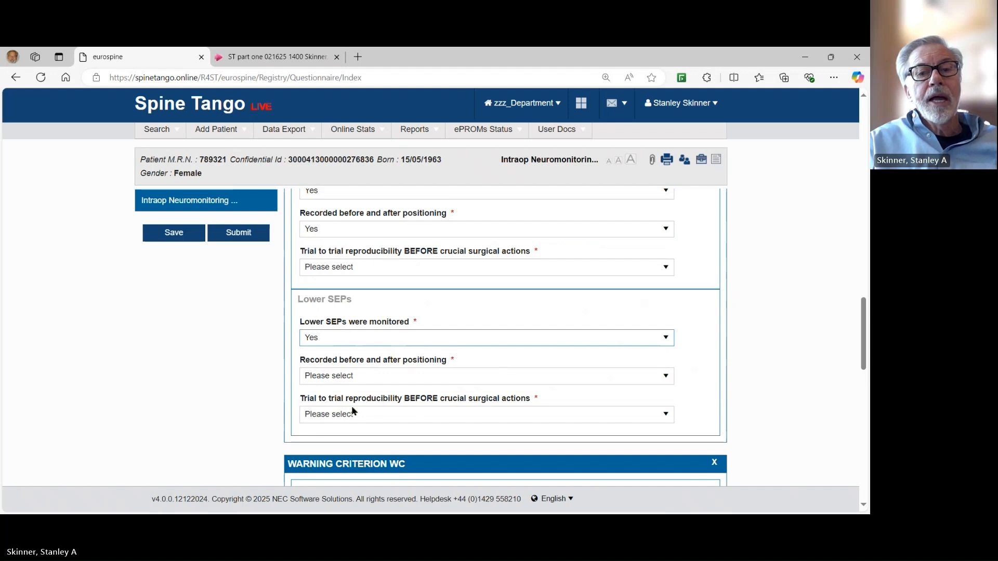
click(670, 380)
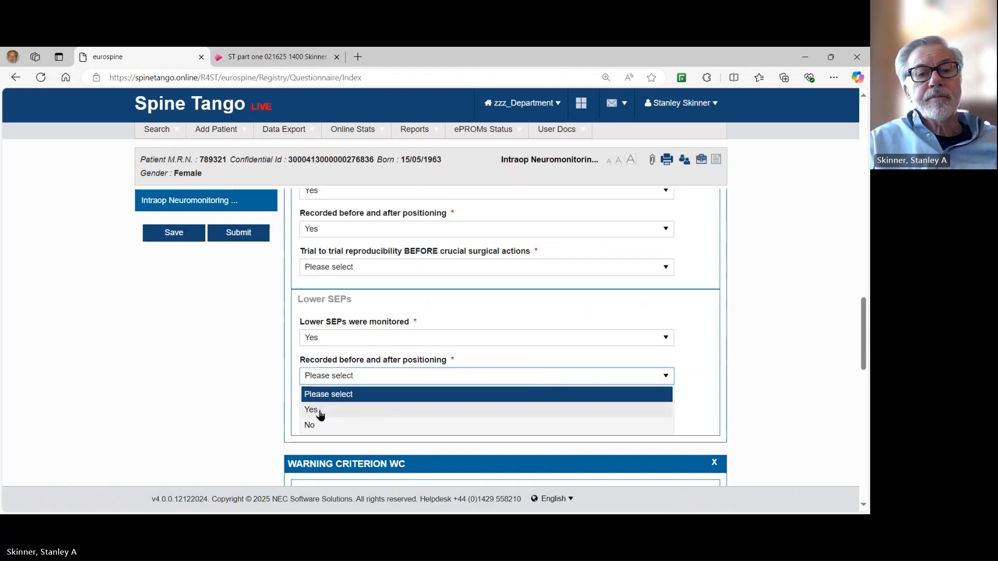
click(321, 412)
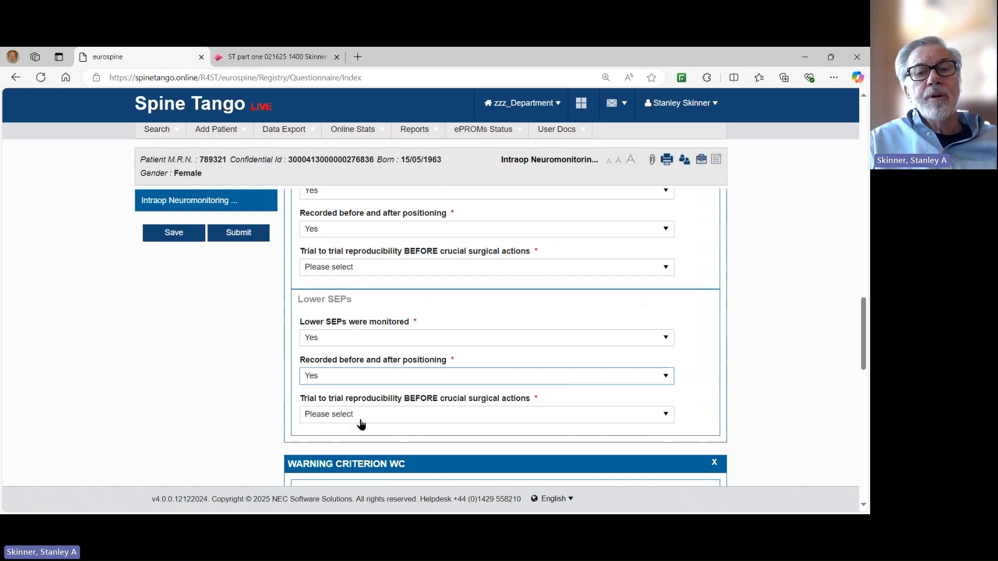
Rate lower SEP reproducibility Good and upper SEP reproducibility Excellent.
click(665, 414)
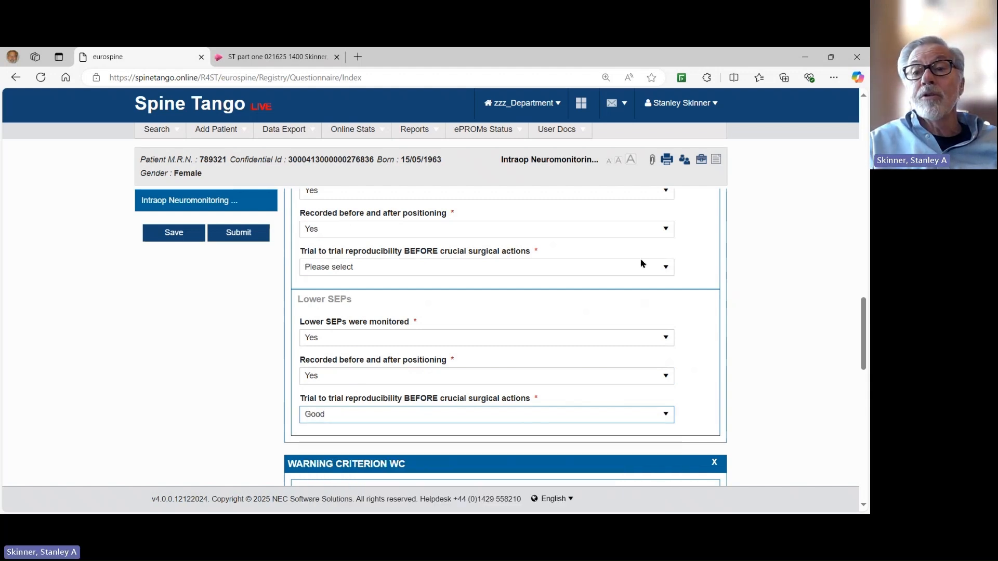
click(666, 270)
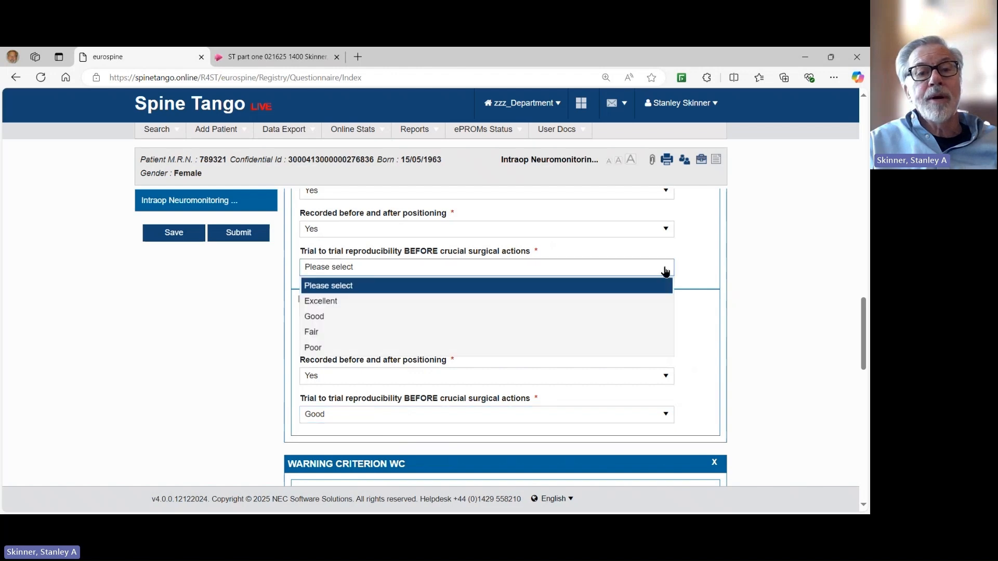
click(338, 304)
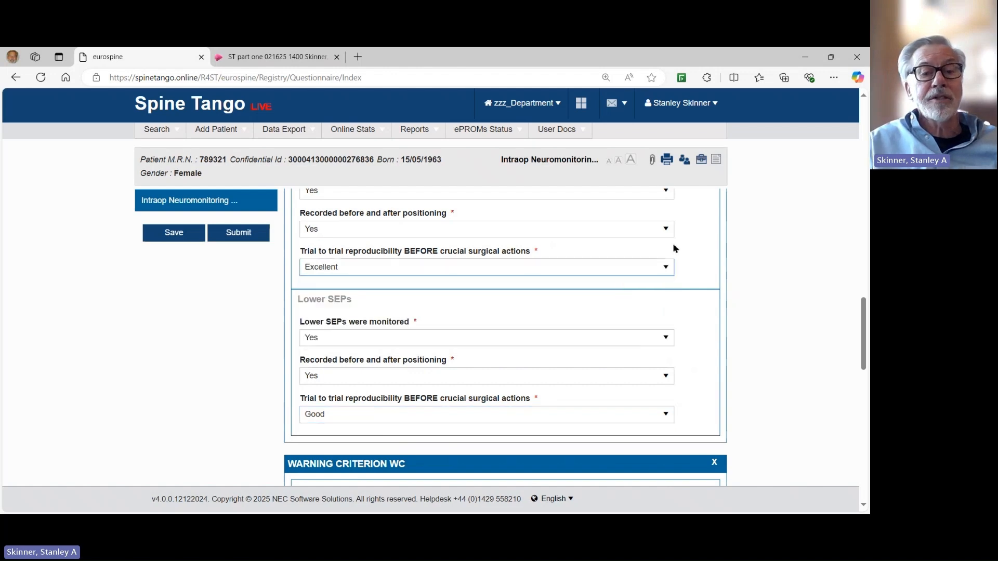
scroll(674, 251, down, 3)
scroll(676, 254, down, 1)
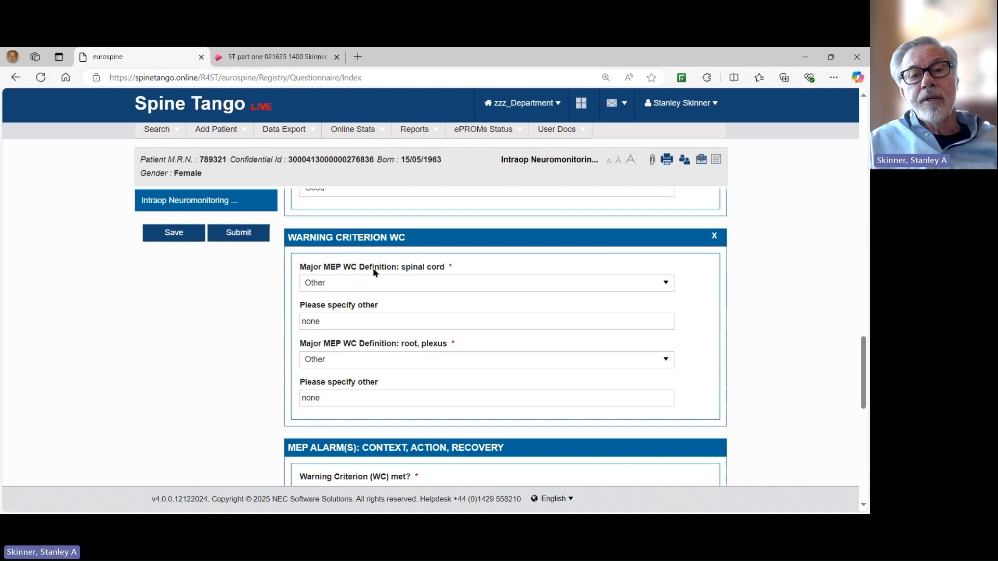
Choose 'at least 50% amplitude decrease' for both spinal cord and root/plexus MEP criteria.
click(664, 286)
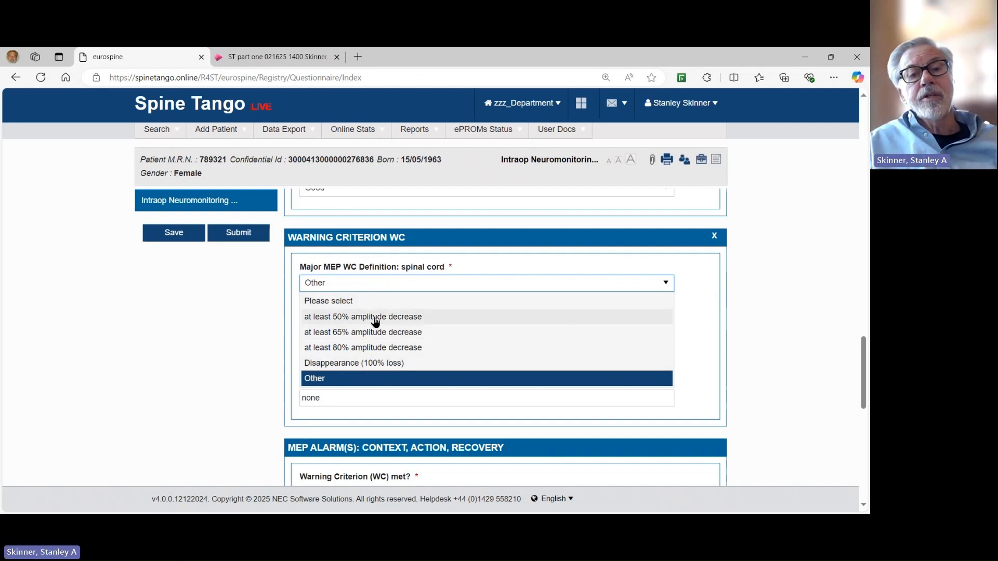
click(376, 318)
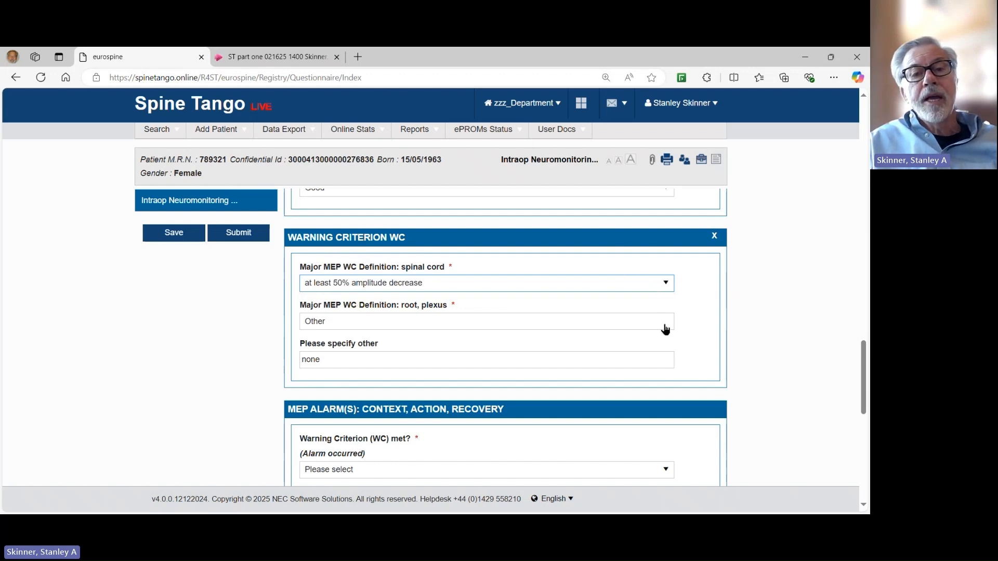
click(665, 326)
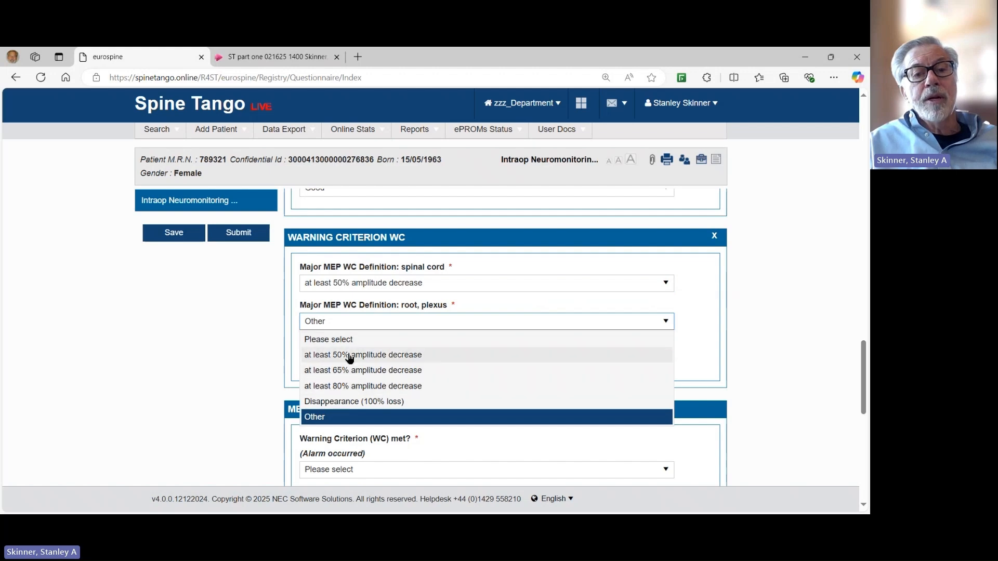
click(536, 354)
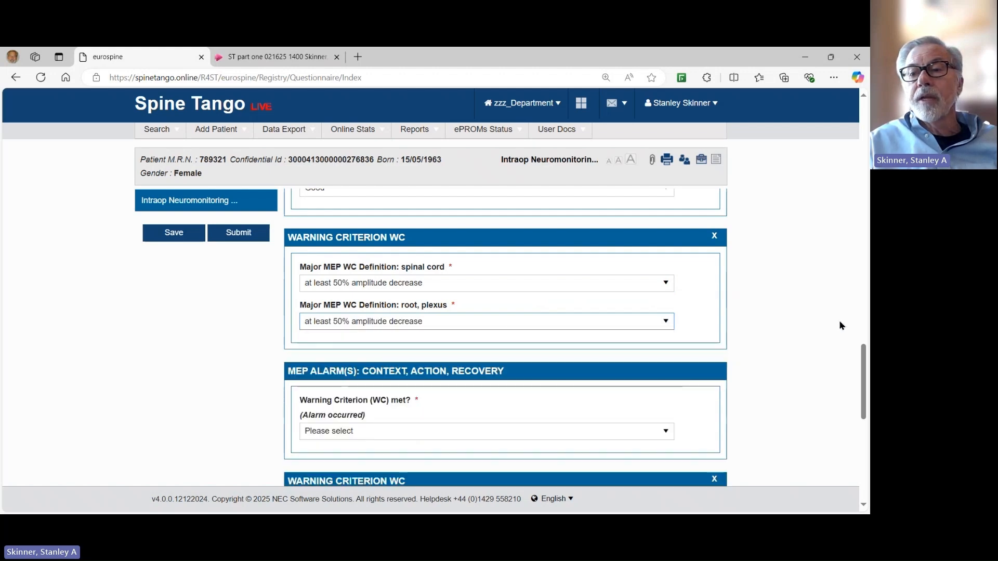
scroll(841, 326, down, 3)
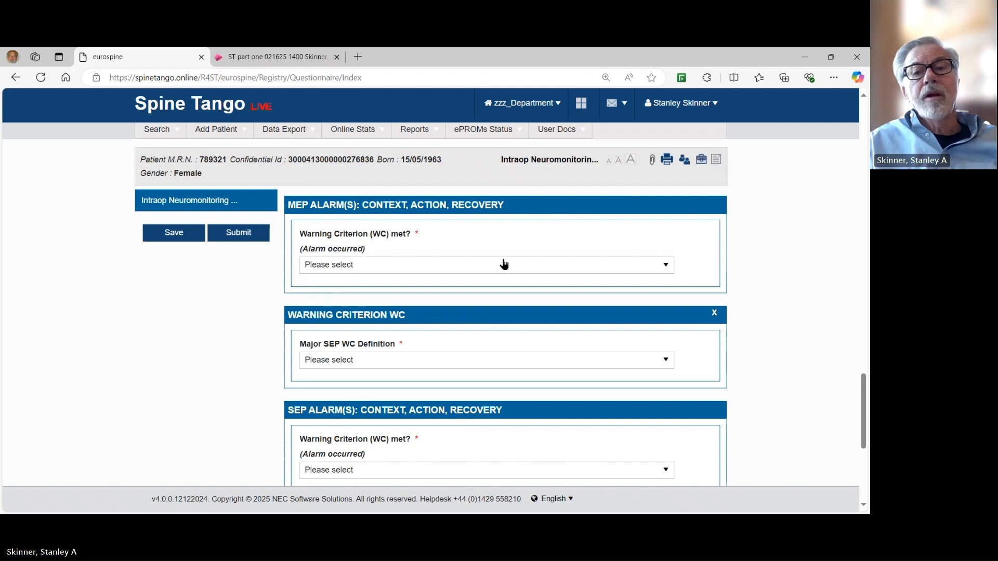
Mark the MEP warning criterion as met and the alarm as anesthesia/technically related: Yes.
click(668, 268)
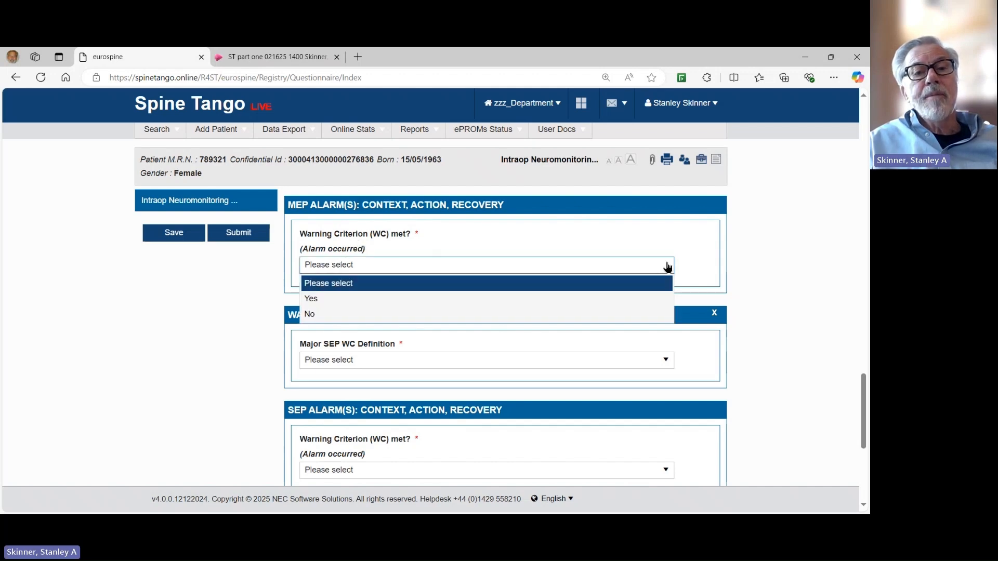
click(341, 299)
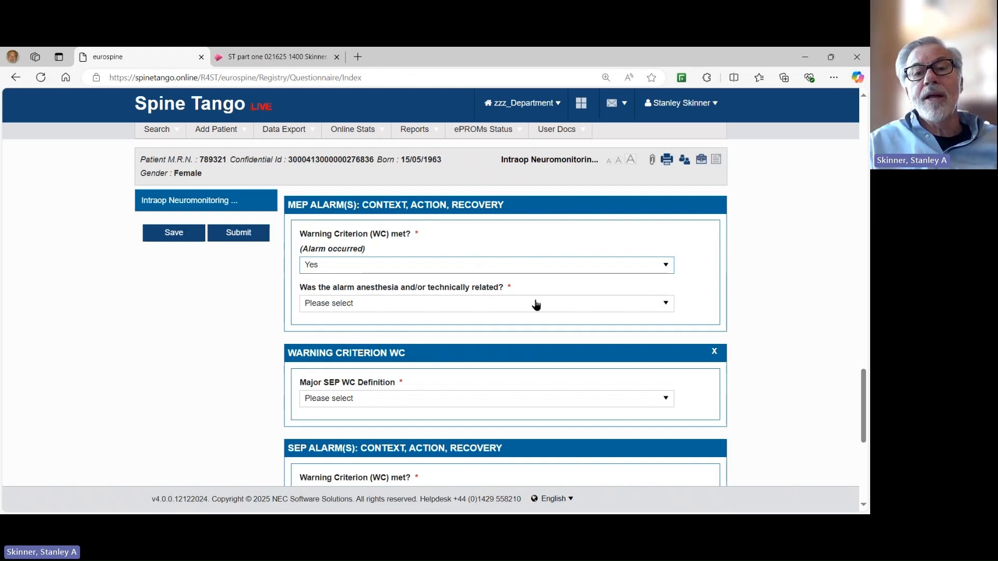
click(669, 309)
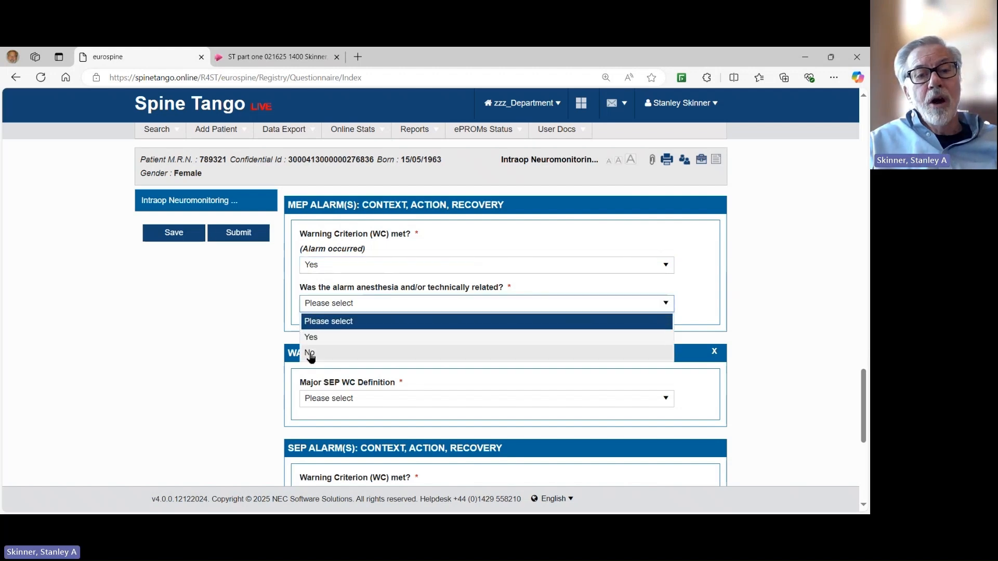
click(311, 354)
scroll(636, 235, down, 2)
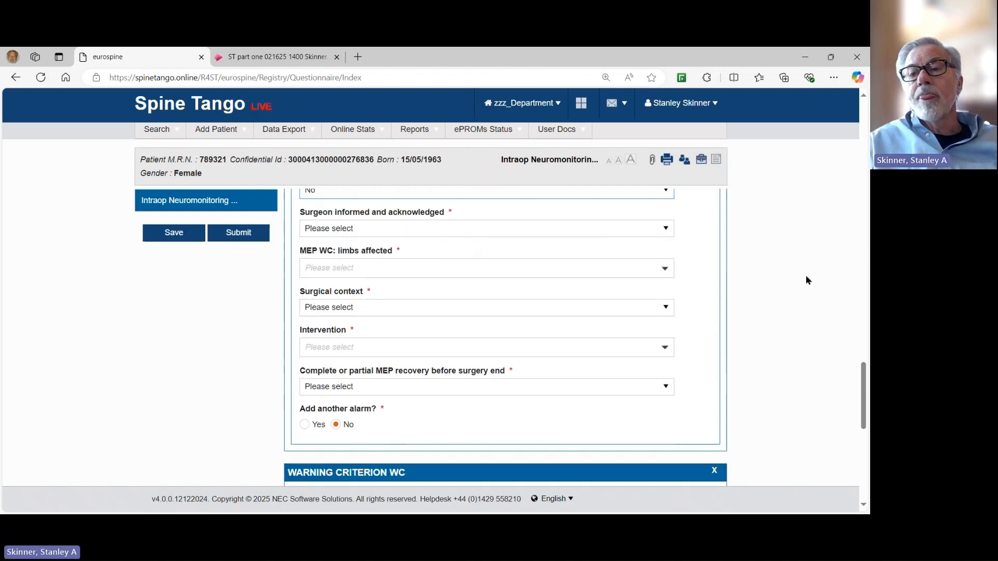
scroll(866, 363, up, 4)
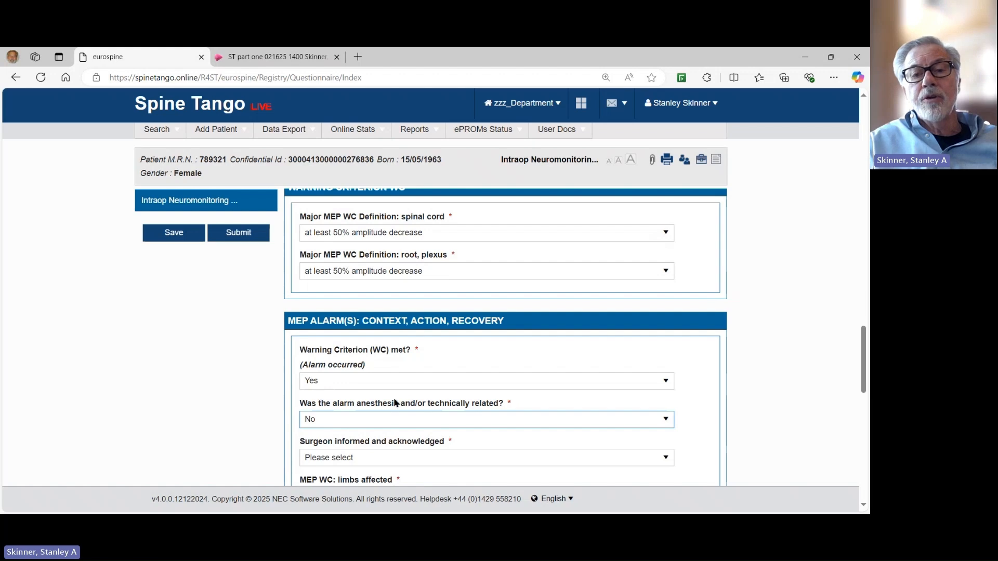
click(669, 419)
click(463, 450)
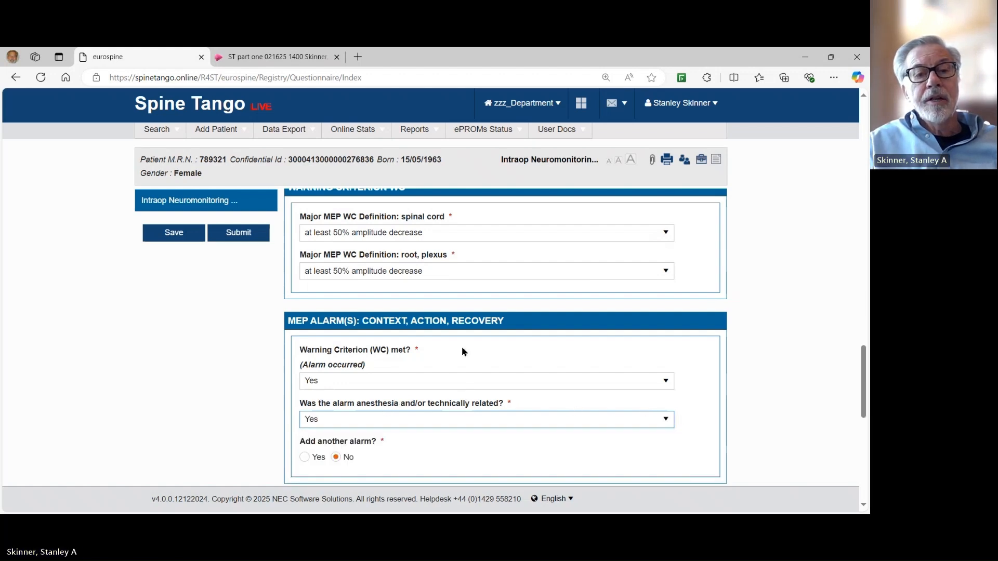
scroll(462, 353, down, 2)
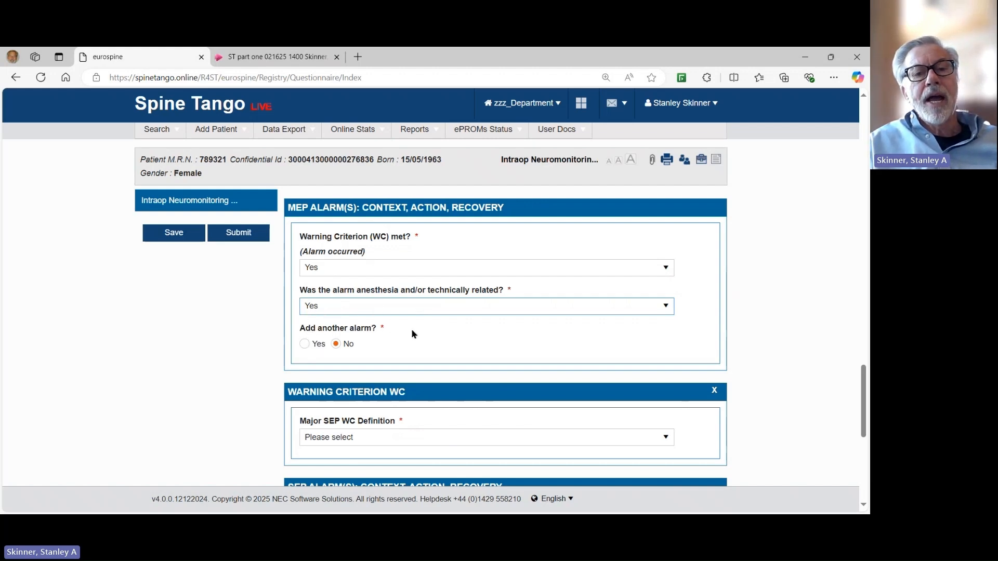
Add another MEP alarm and mark its warning criterion as met.
click(304, 344)
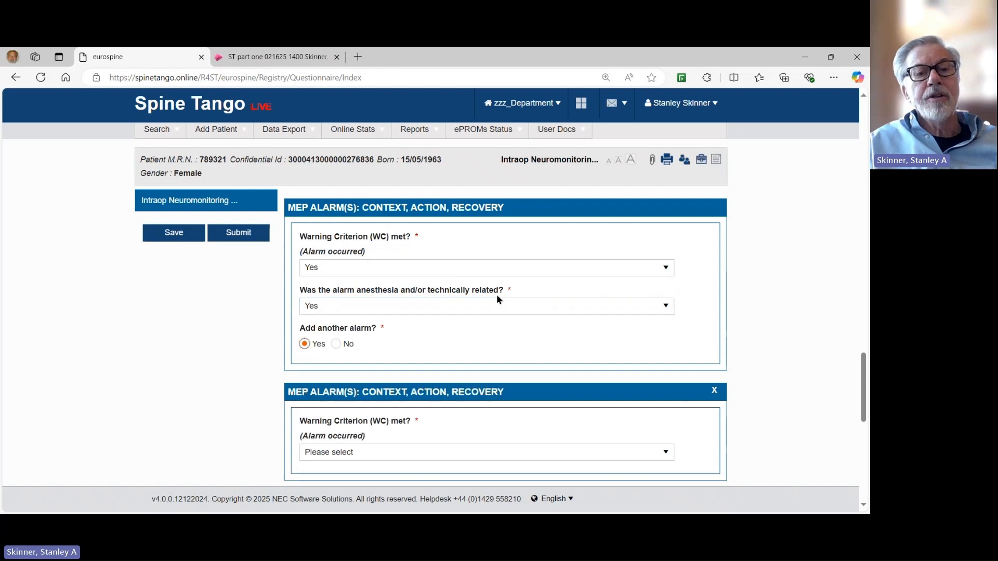
scroll(523, 292, down, 3)
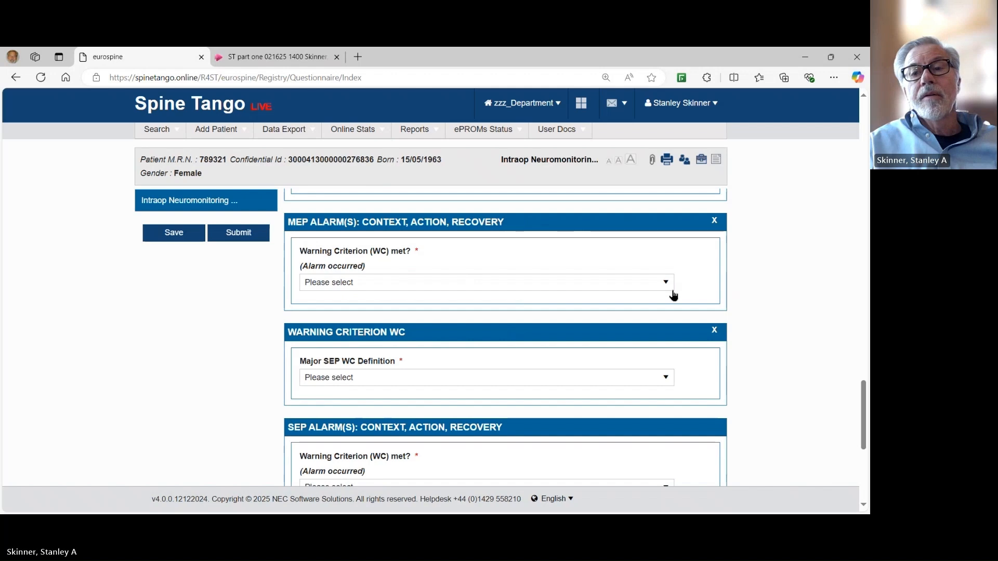
click(670, 286)
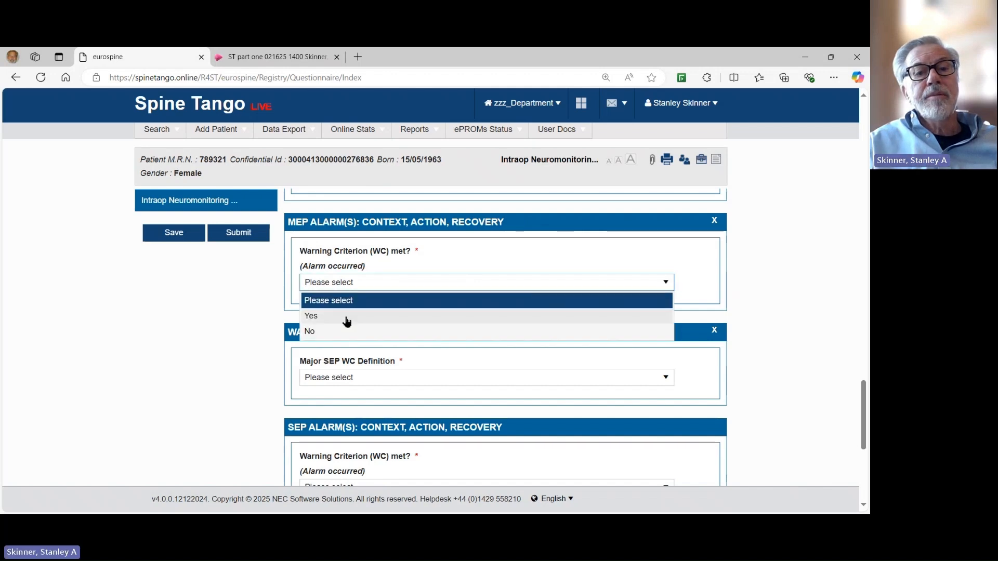
click(349, 320)
scroll(548, 270, down, 1)
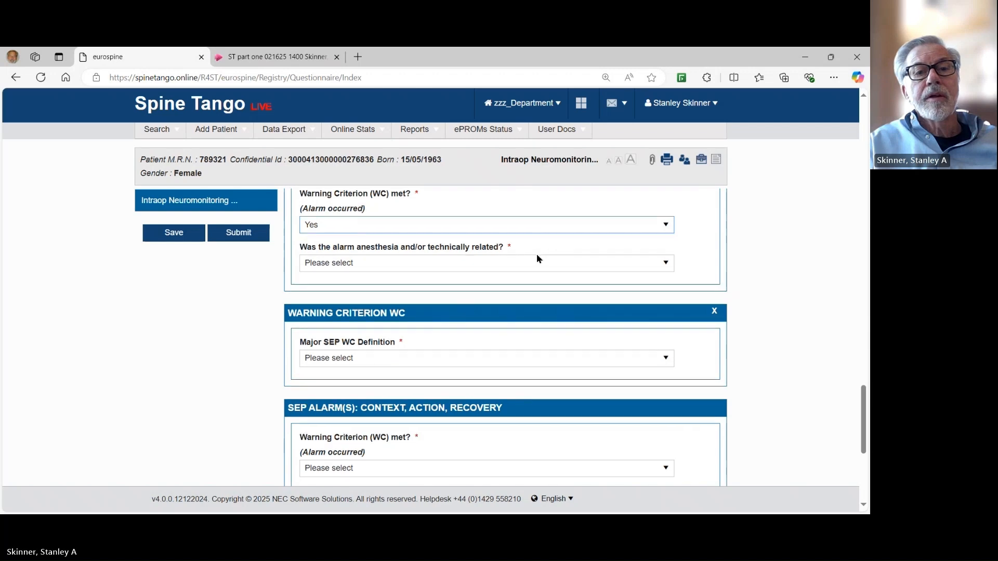
scroll(535, 258, down, 1)
scroll(520, 258, up, 1)
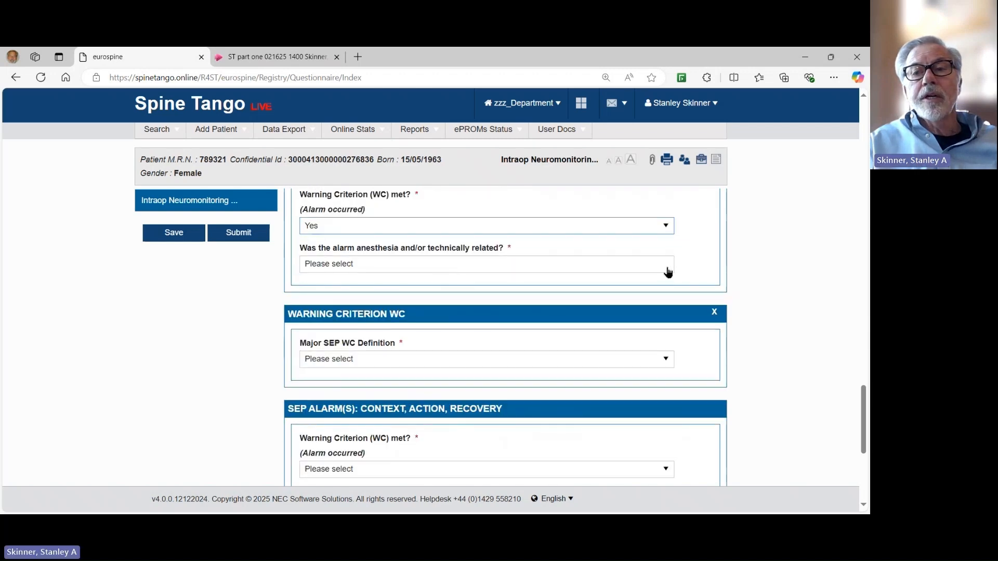
Set the new alarm as not anesthesia/technically related, with surgeon informed Yes.
click(665, 264)
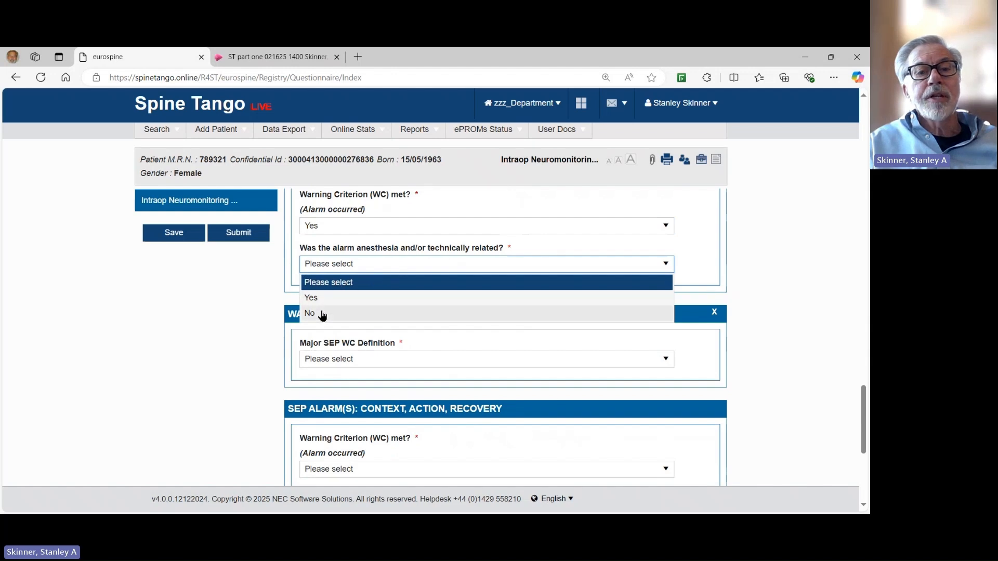
click(312, 313)
scroll(414, 237, down, 1)
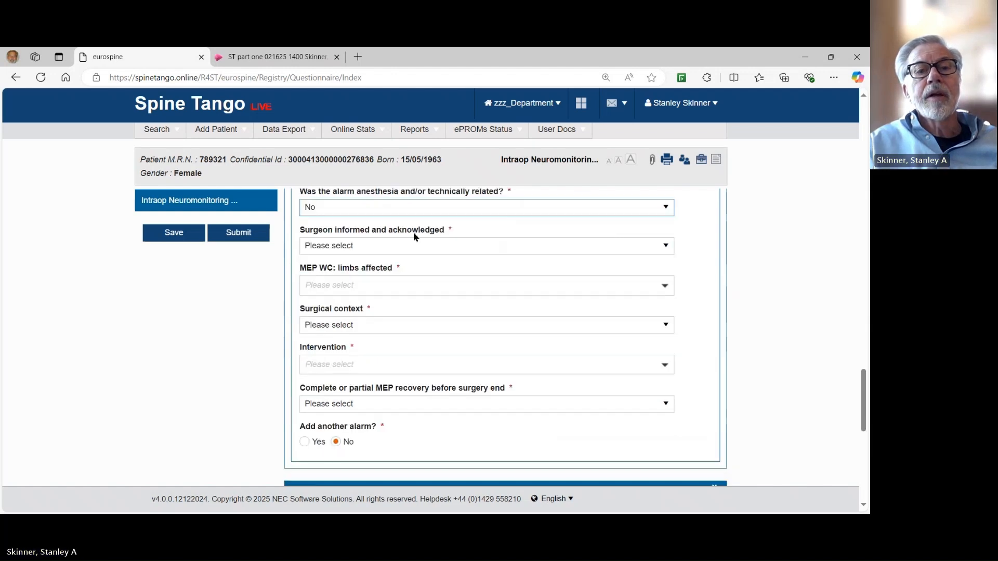
click(666, 249)
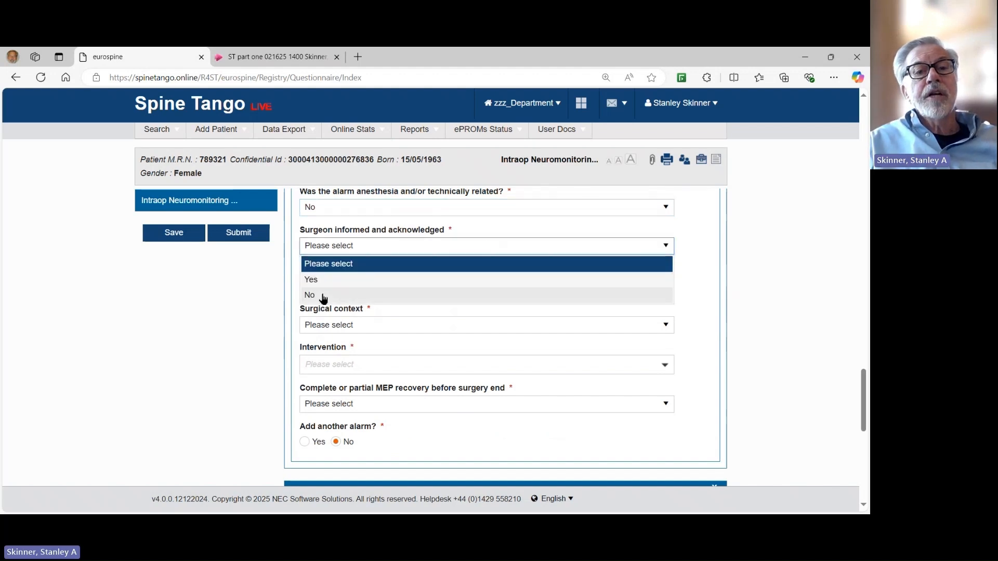
click(320, 295)
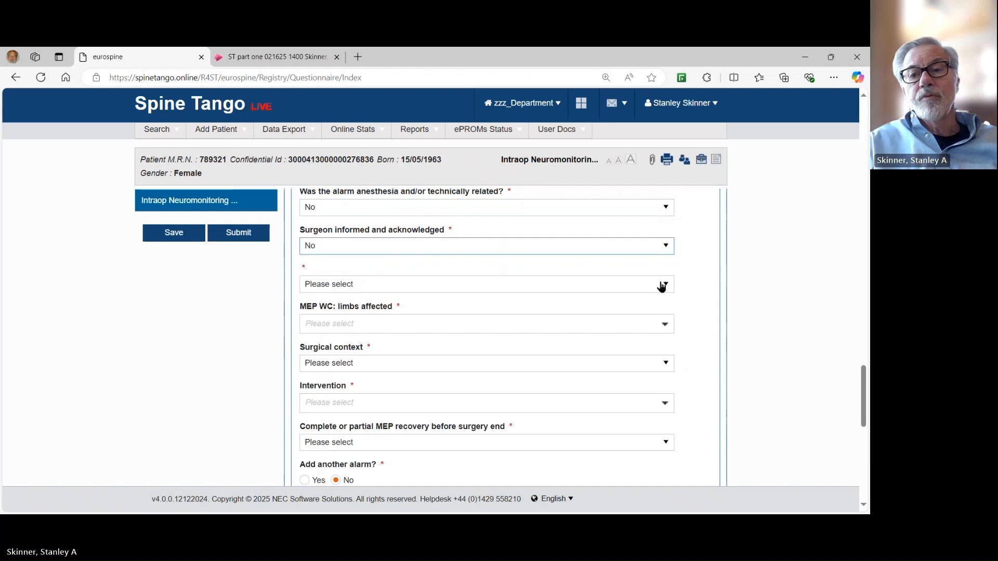
click(664, 288)
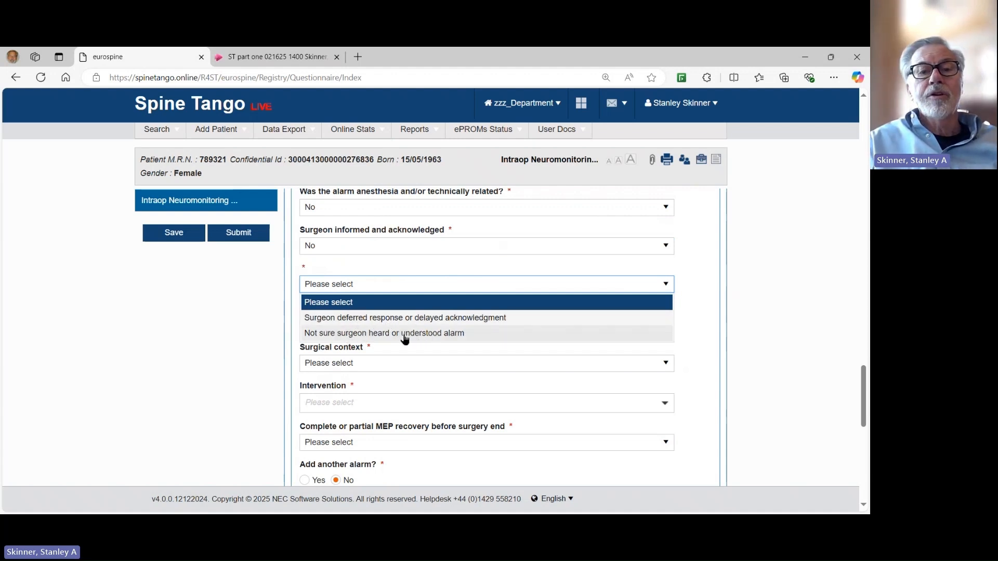
click(705, 301)
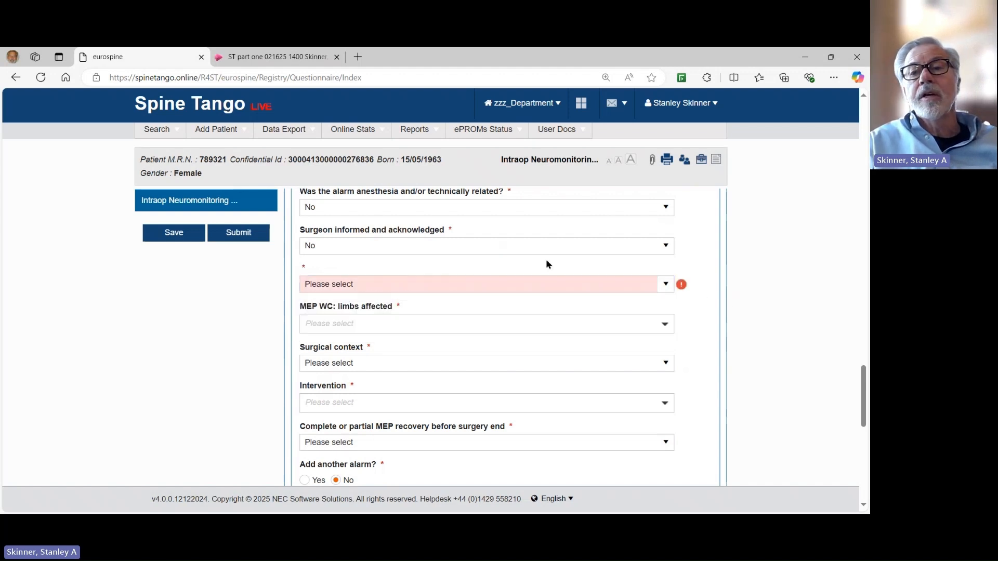
click(665, 248)
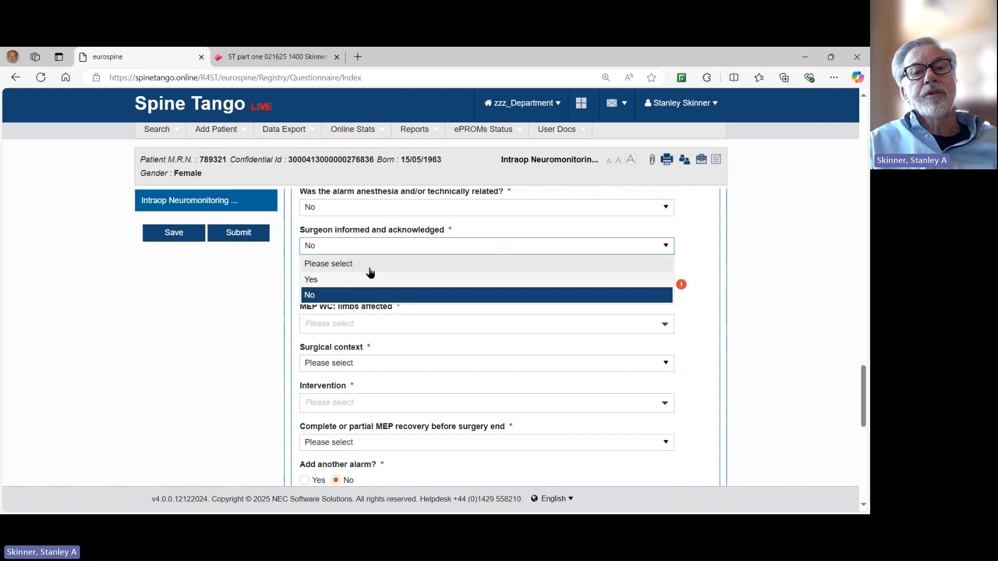
click(325, 284)
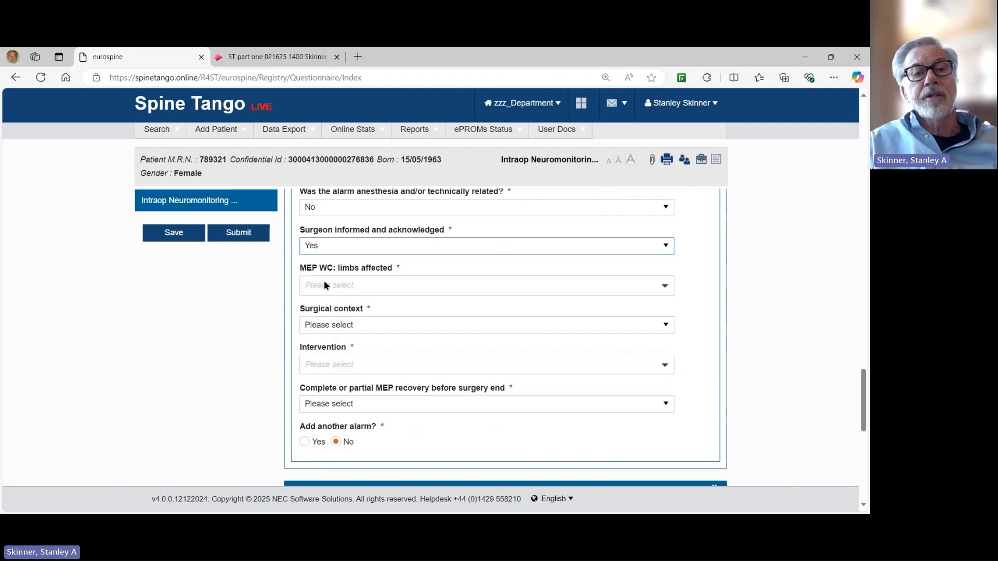
Tick Both lower limbs and One upper limb as the affected limbs.
click(666, 287)
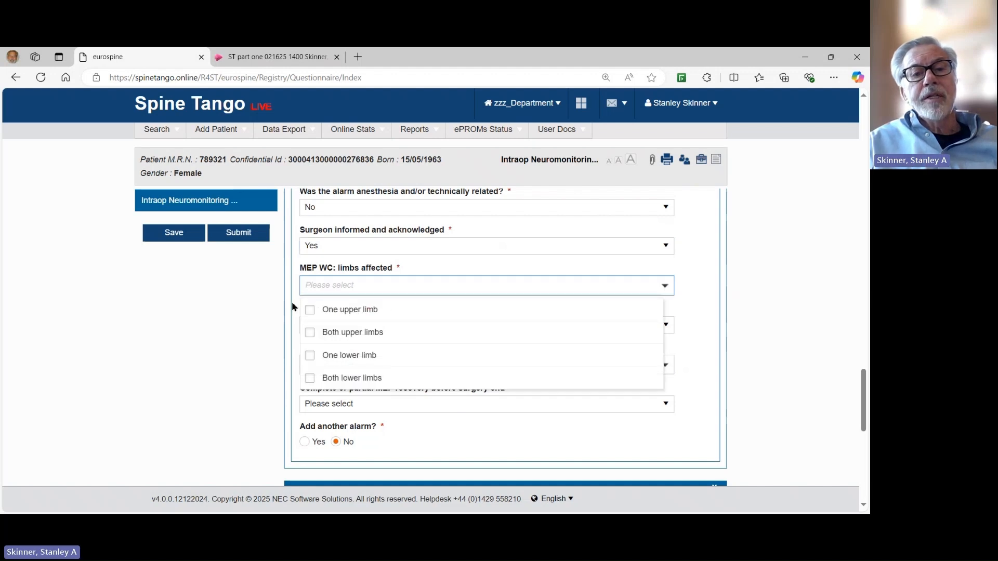
click(310, 379)
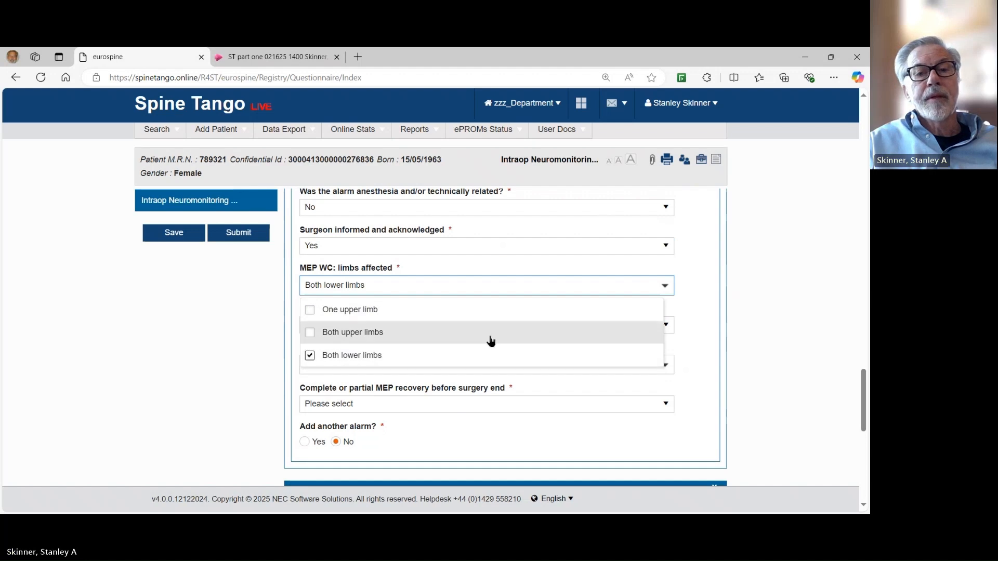
click(705, 310)
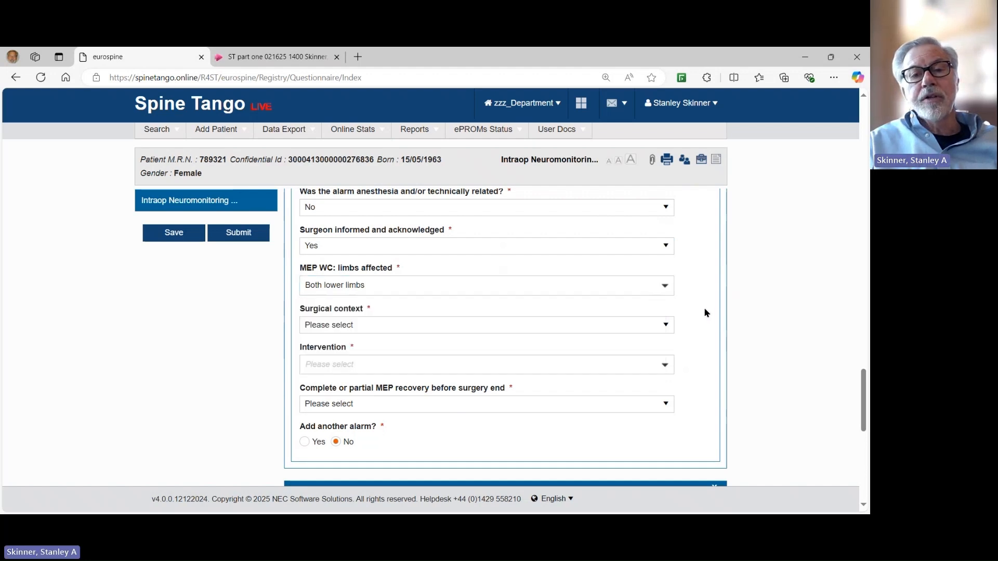
click(665, 287)
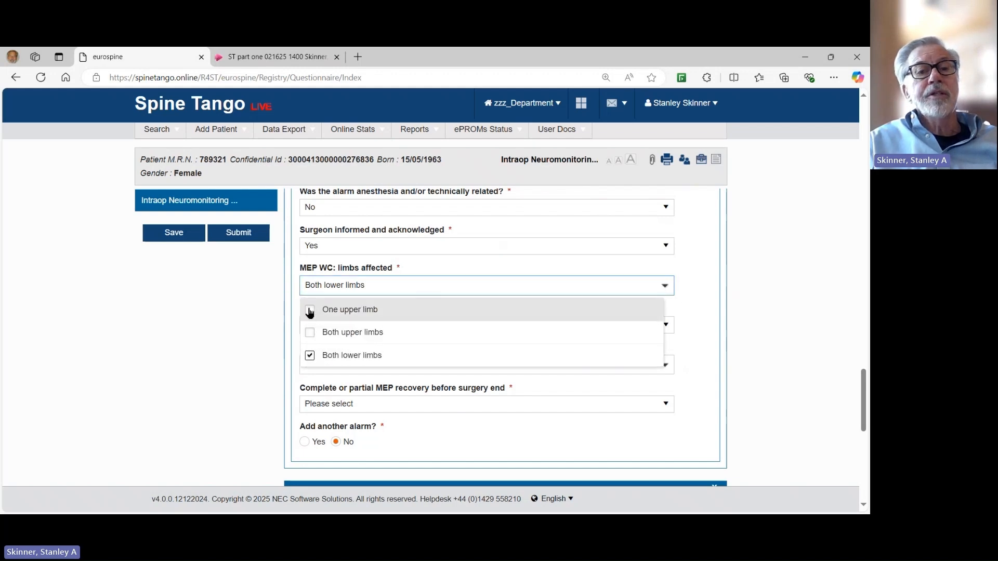
click(311, 310)
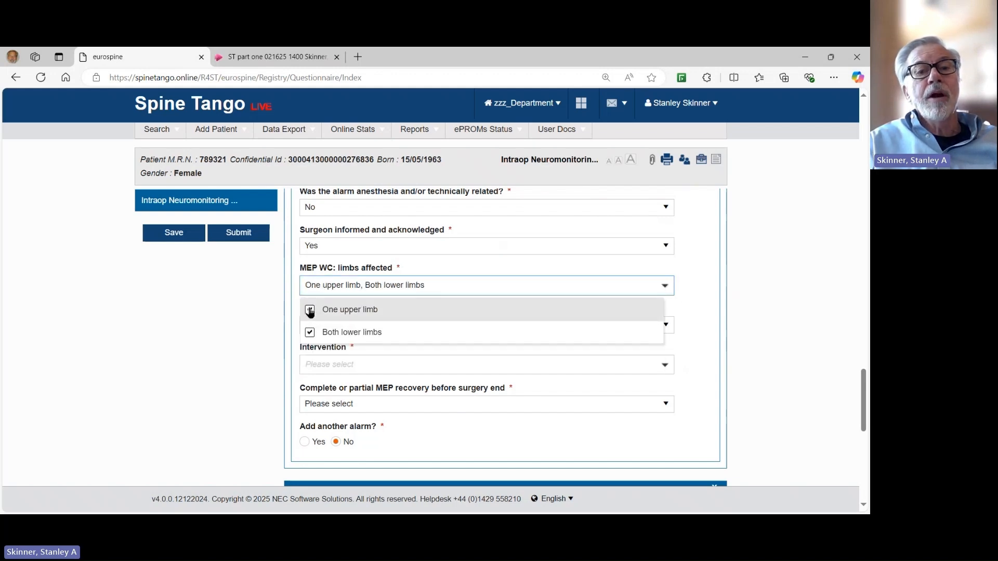
click(691, 294)
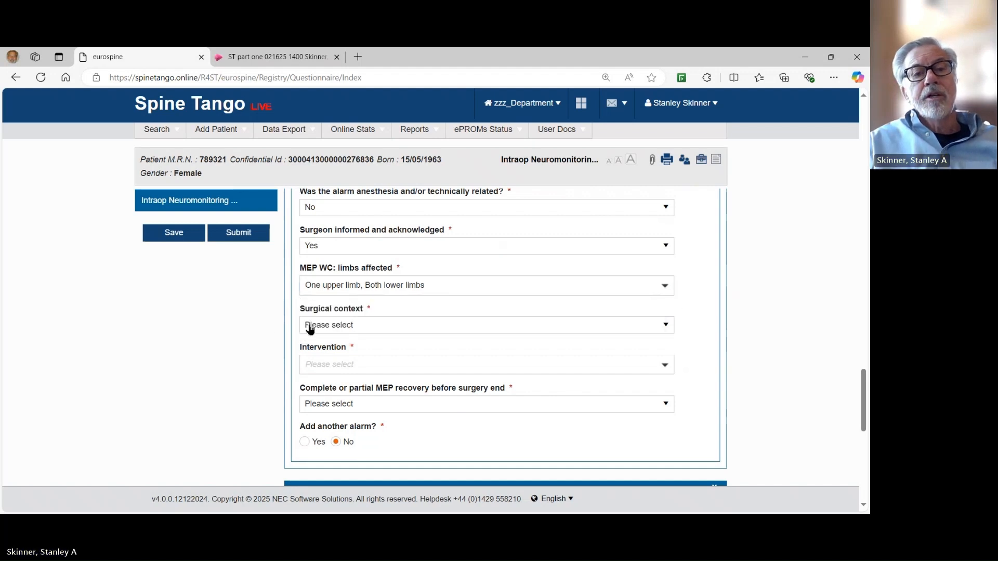
click(666, 326)
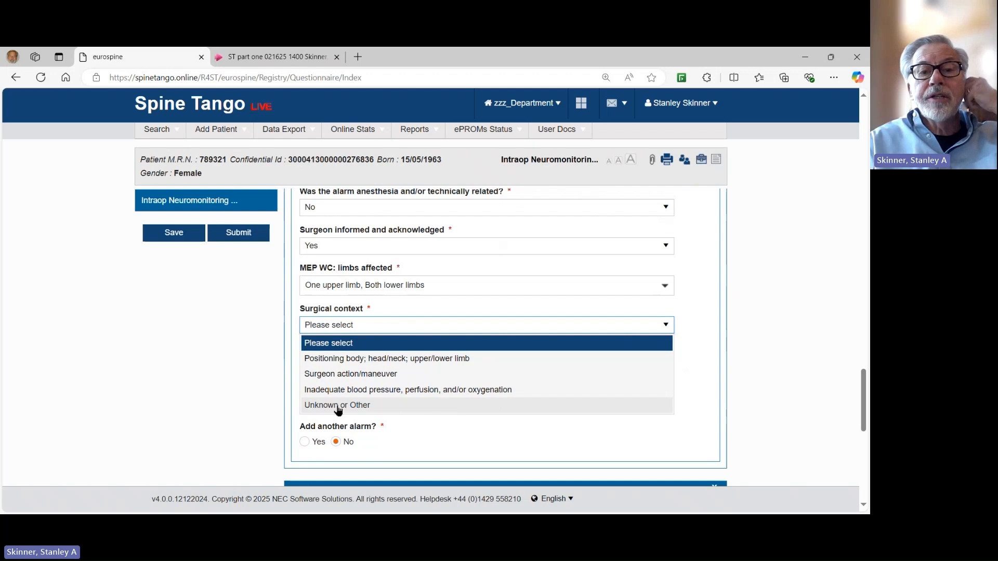
Set the surgical context to body positioning and the intervention to Re-positioned.
click(340, 359)
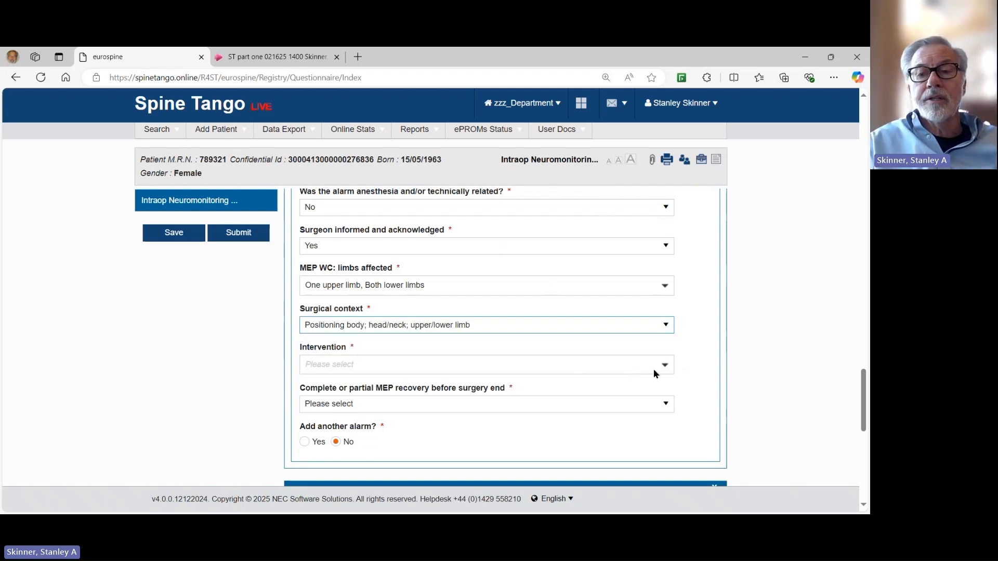
click(667, 364)
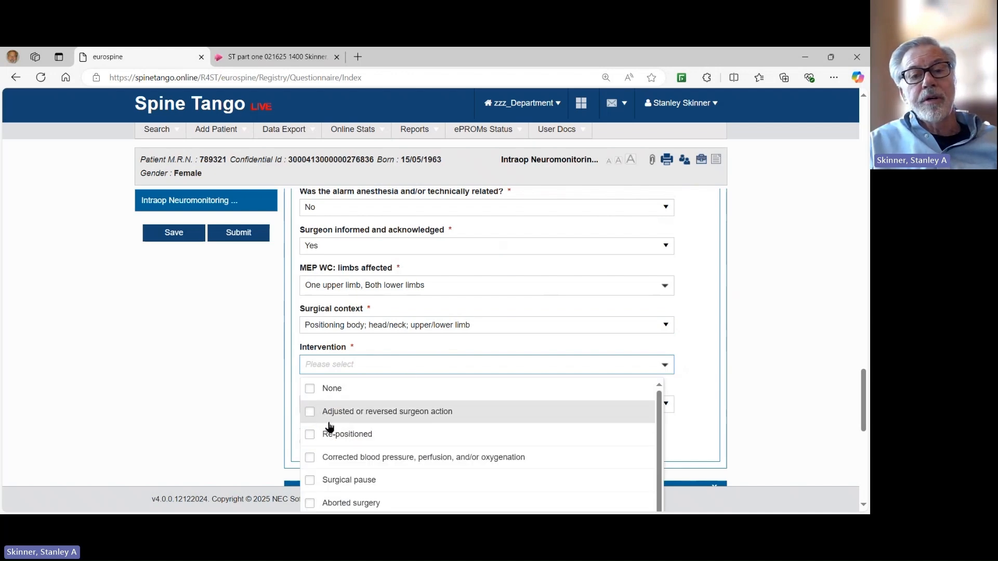
click(310, 437)
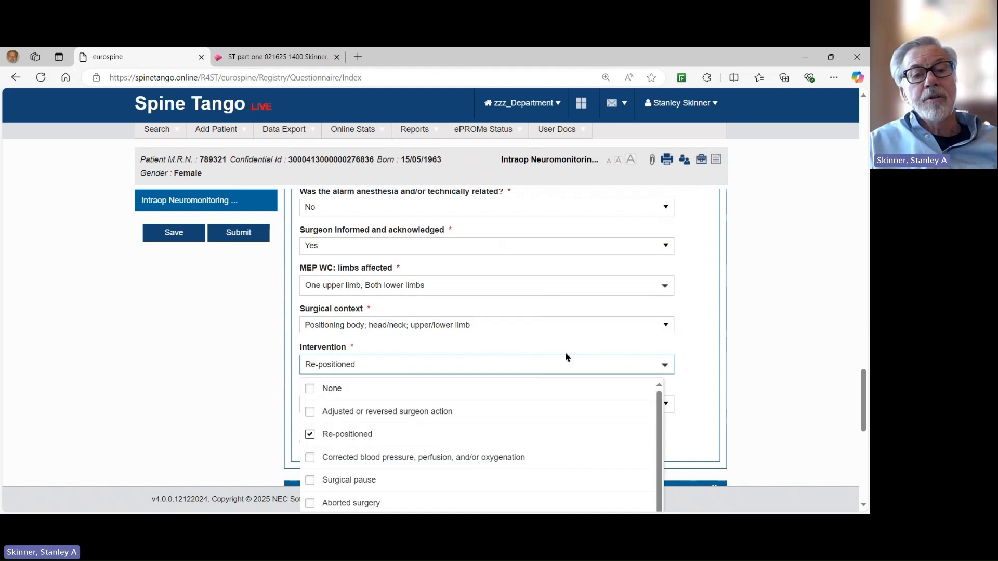
scroll(566, 356, down, 1)
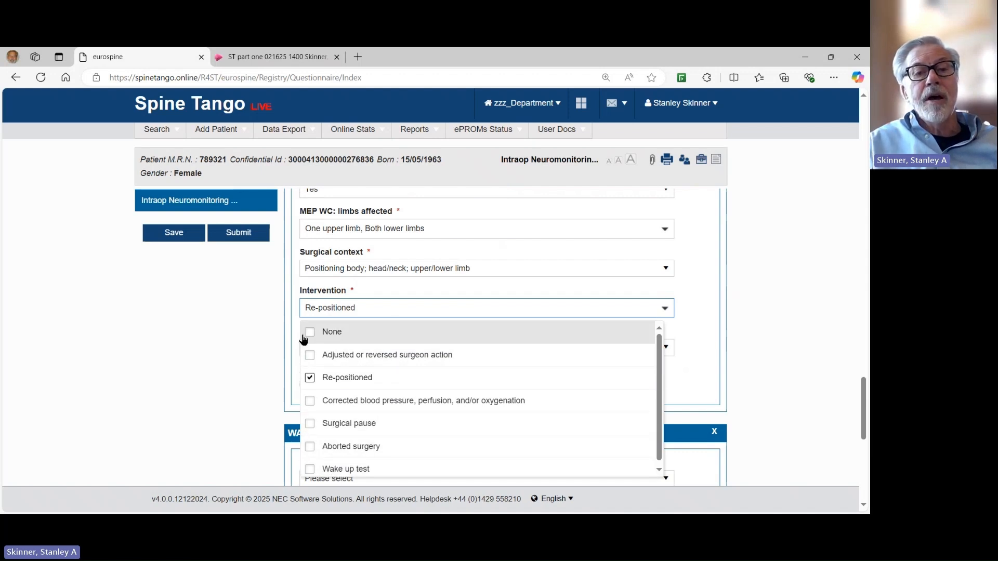
click(705, 326)
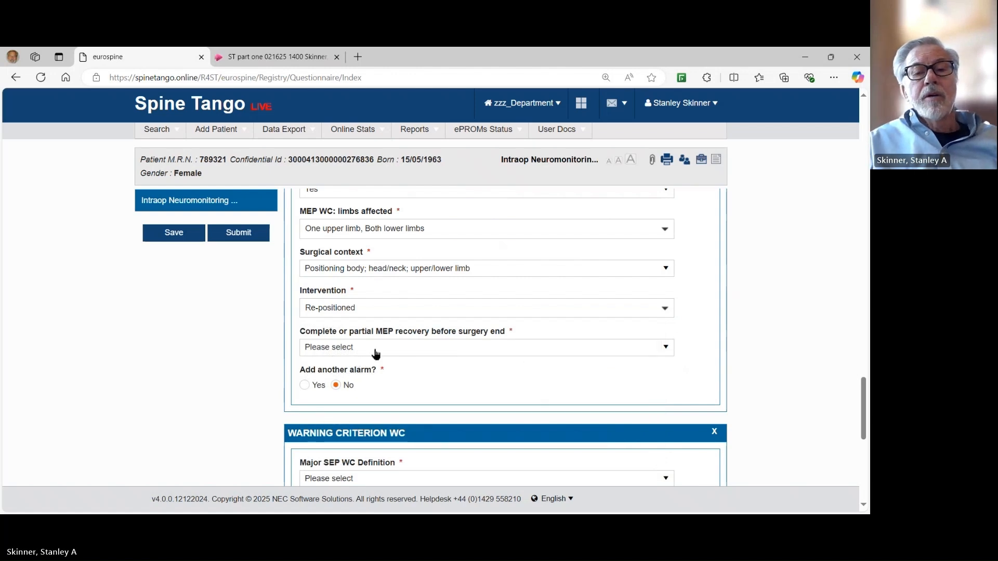
Set 'Complete or partial MEP recovery' before surgery end to Yes.
click(672, 350)
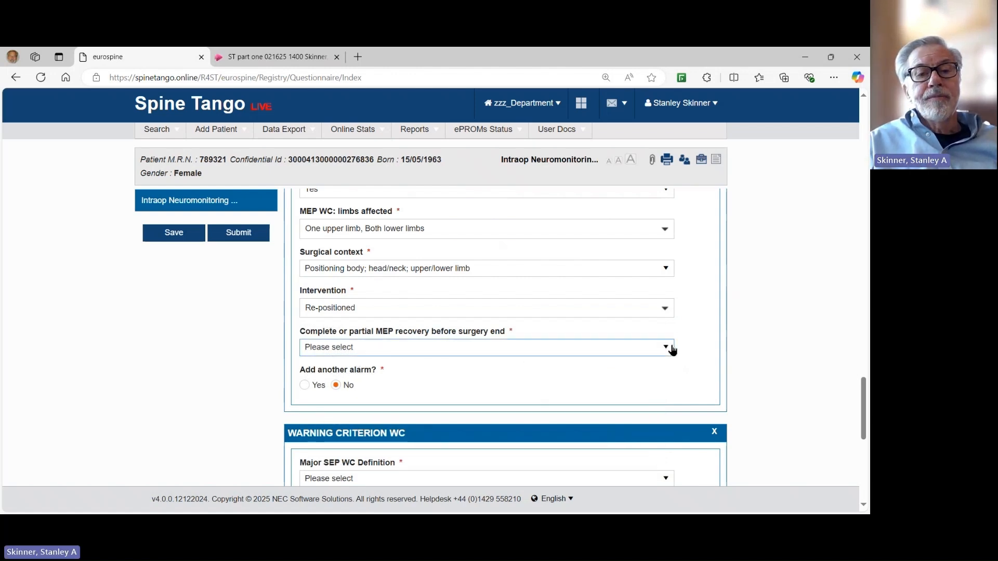
click(345, 380)
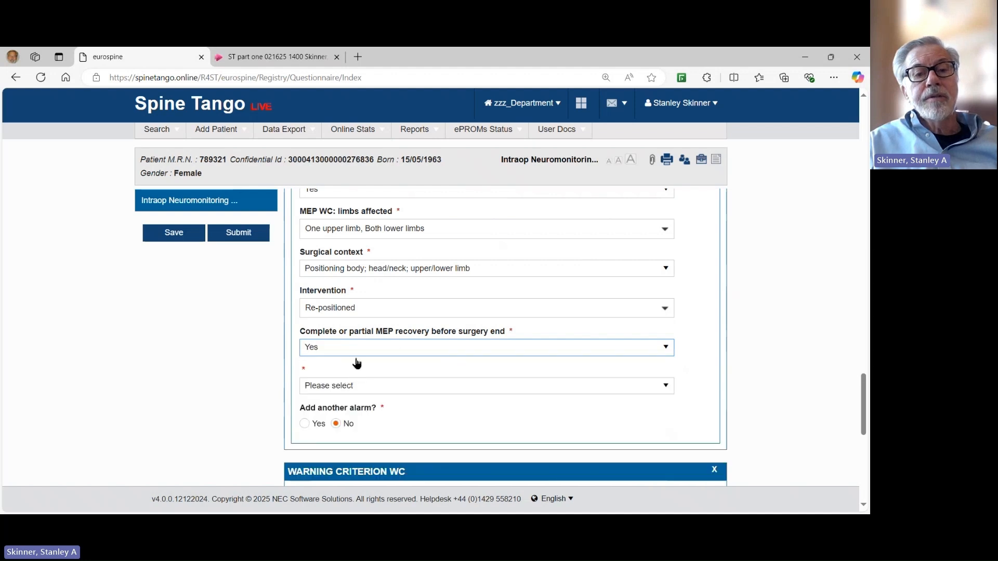
click(664, 385)
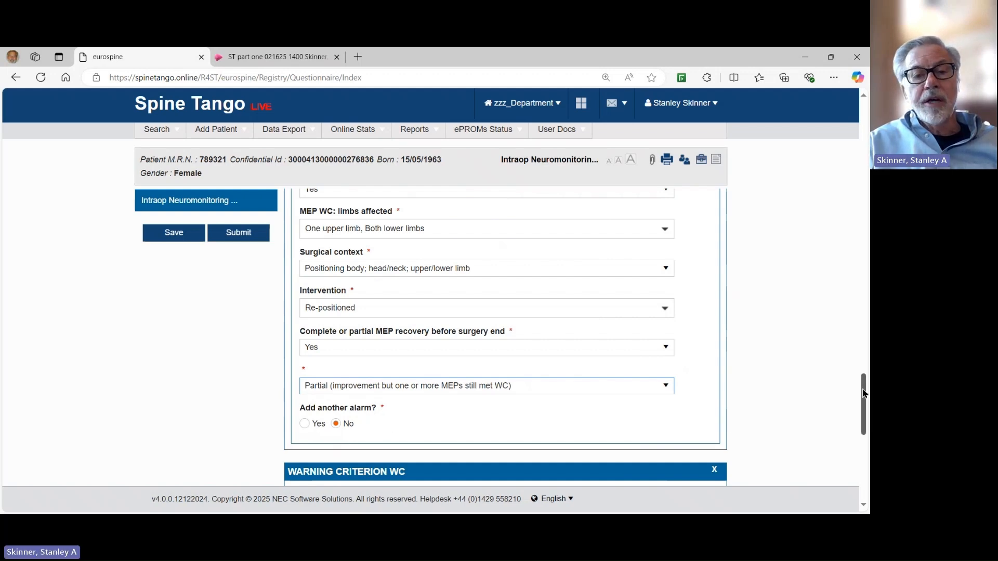
Choose 'at least 50% amplitude decrease' as the Major SEP WC Definition.
drag(864, 394, 865, 430)
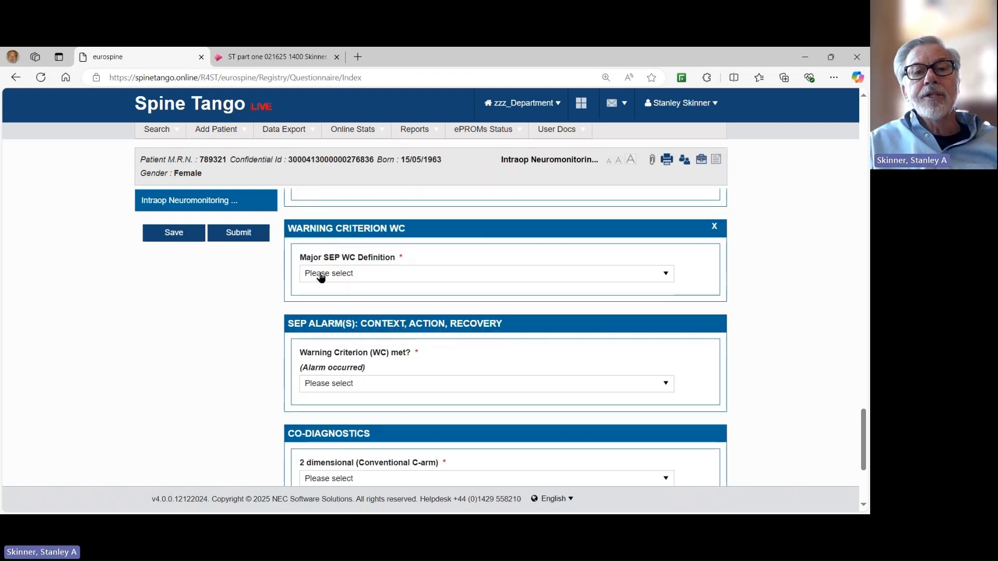
click(667, 276)
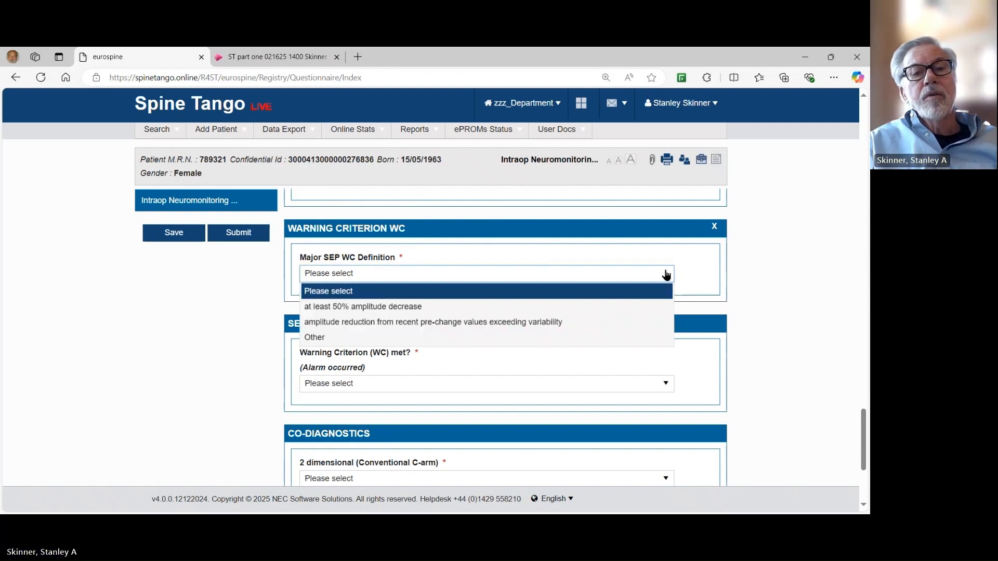
click(384, 310)
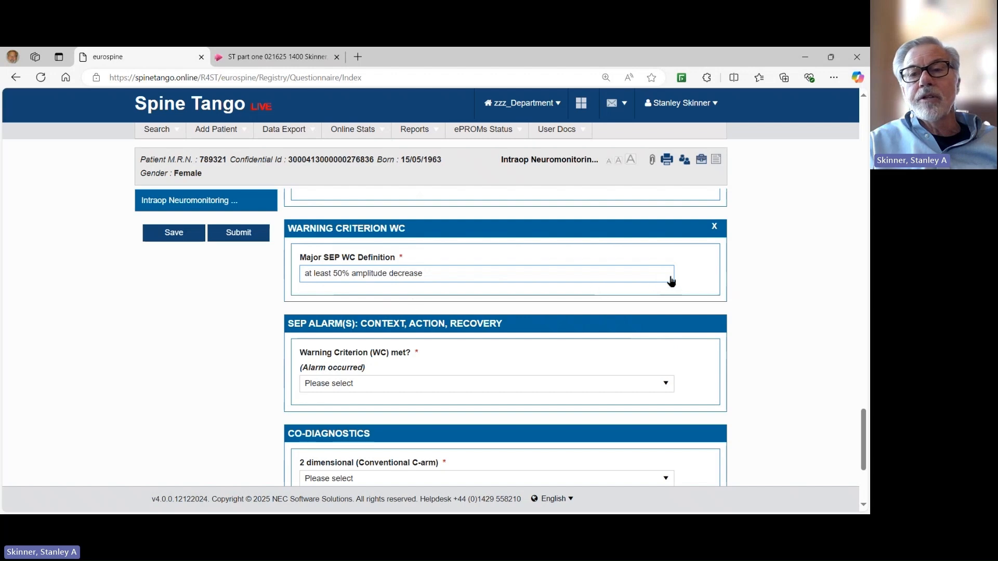
click(670, 279)
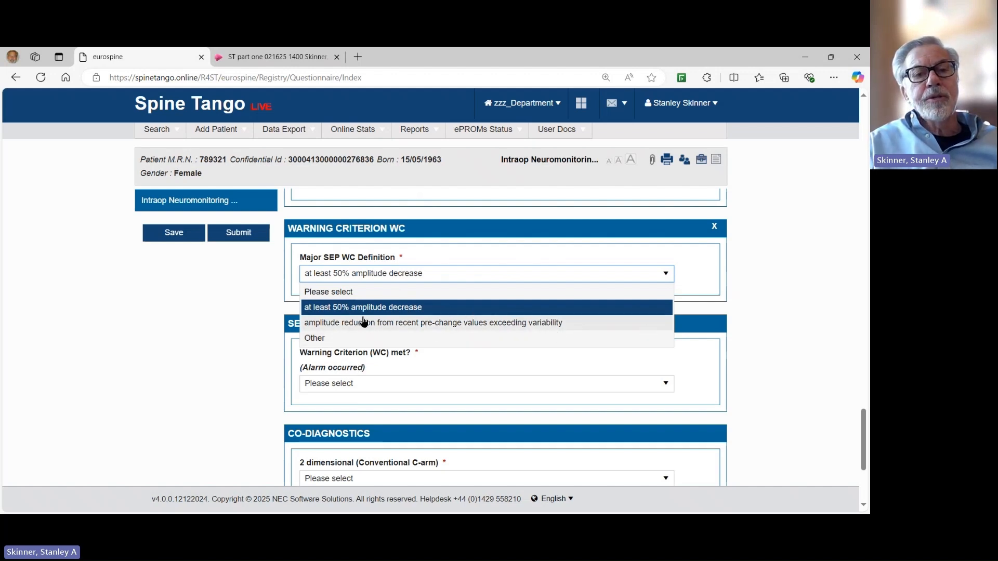
click(805, 289)
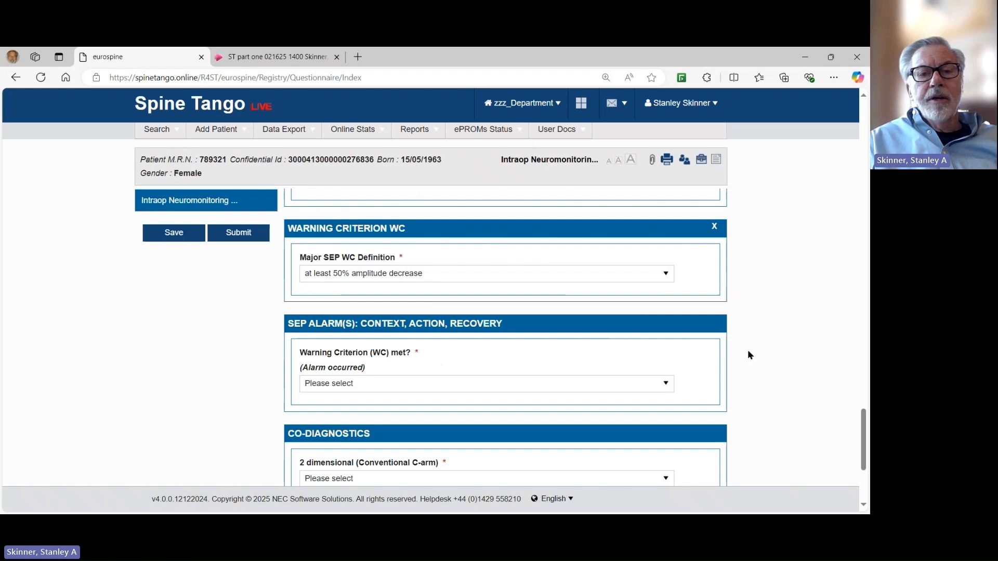
scroll(628, 351, down, 1)
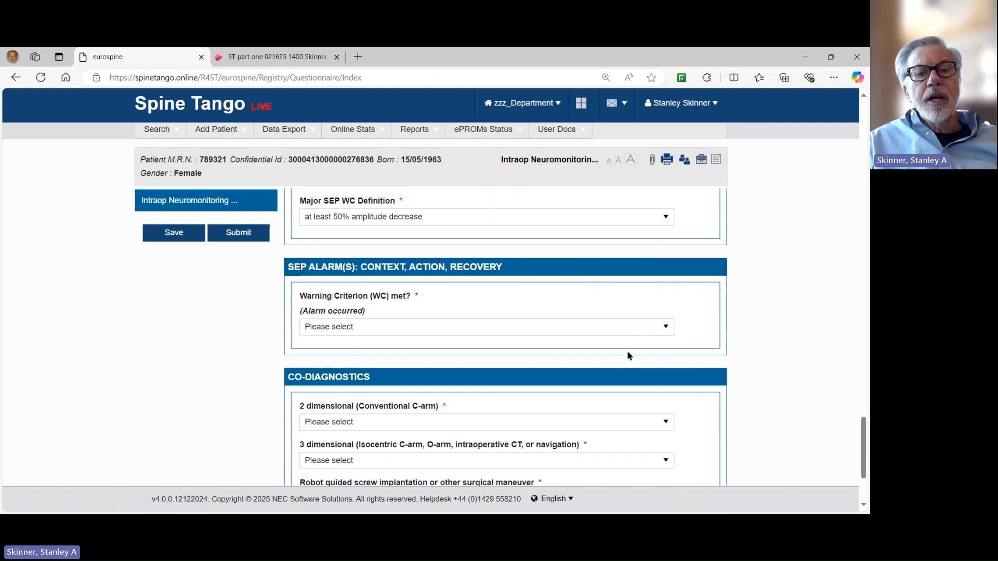
click(665, 328)
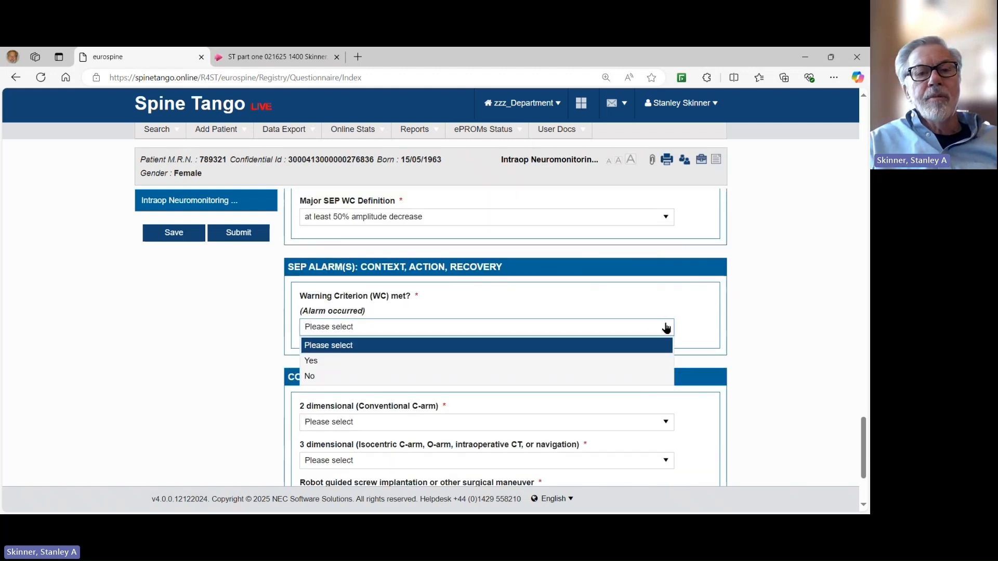
Set SEP warning criterion met to No and conventional 2D C-arm imaging to Yes.
click(324, 376)
scroll(612, 277, down, 2)
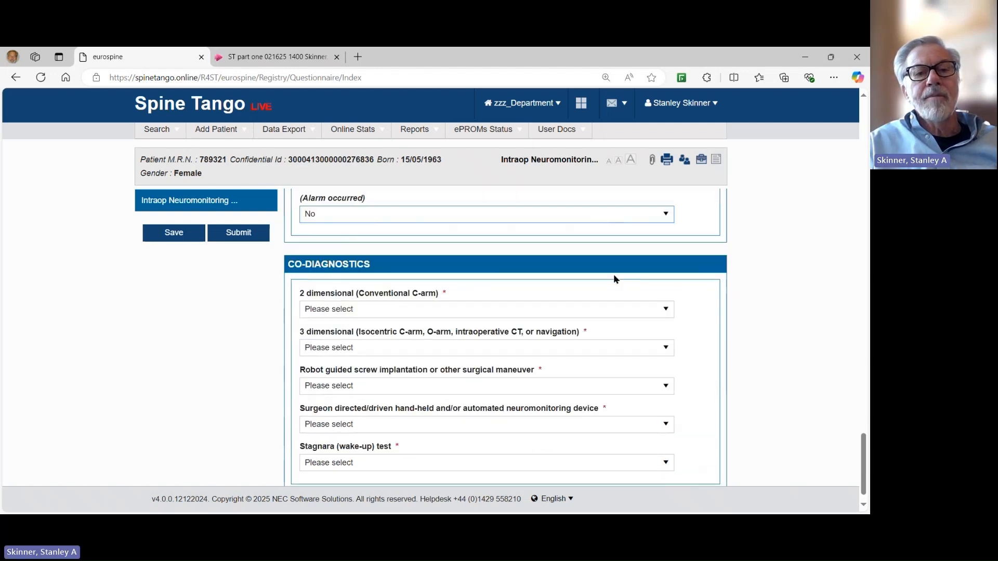
click(664, 310)
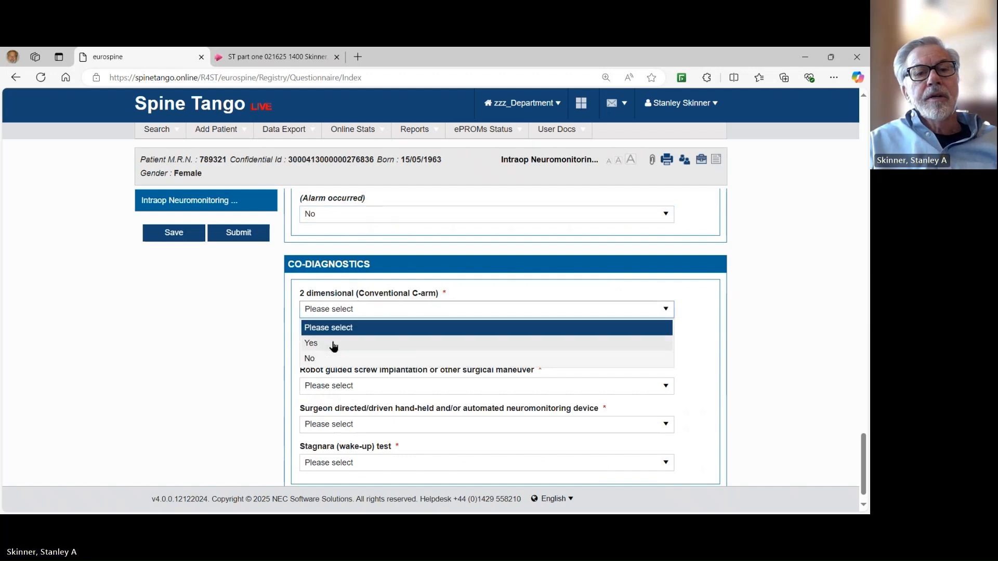
click(333, 345)
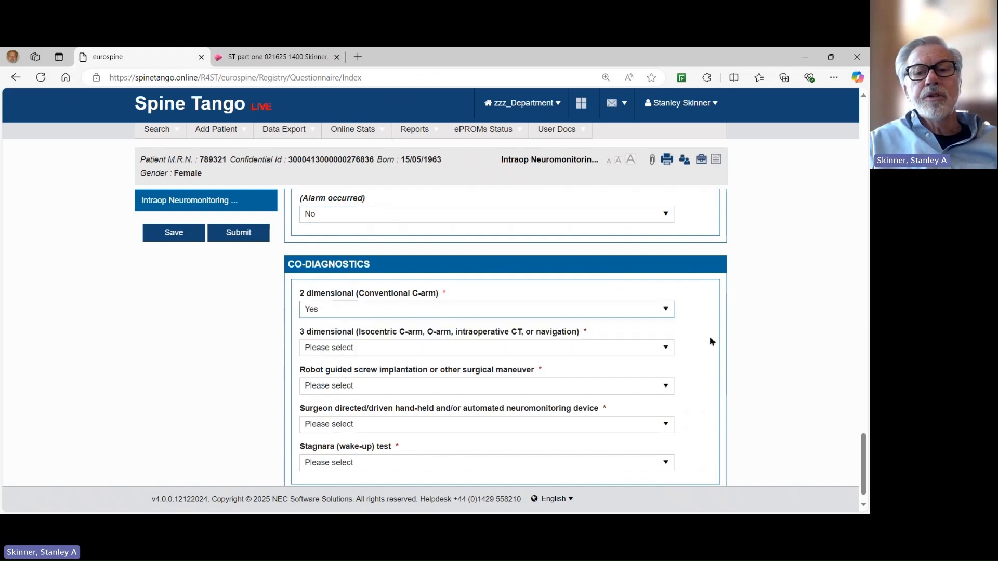
Answer No for 3D imaging, robot guidance, surgeon-directed device and Stagnara wake-up test.
click(664, 348)
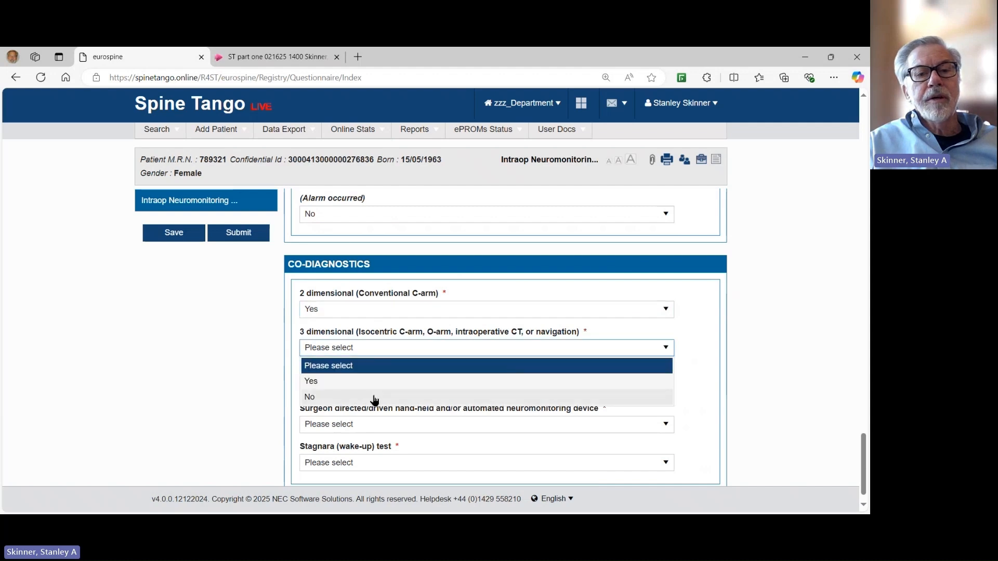
click(333, 398)
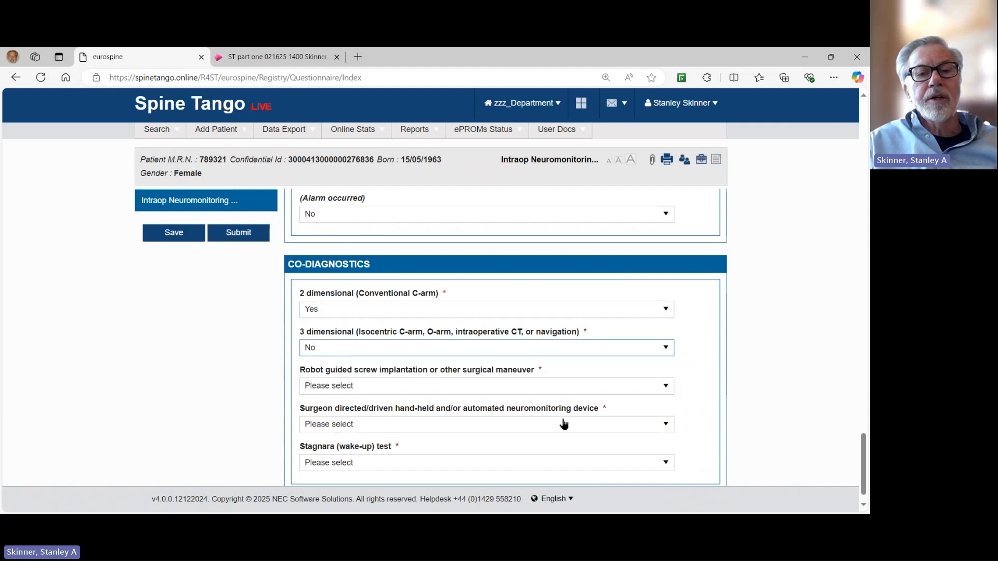
click(666, 388)
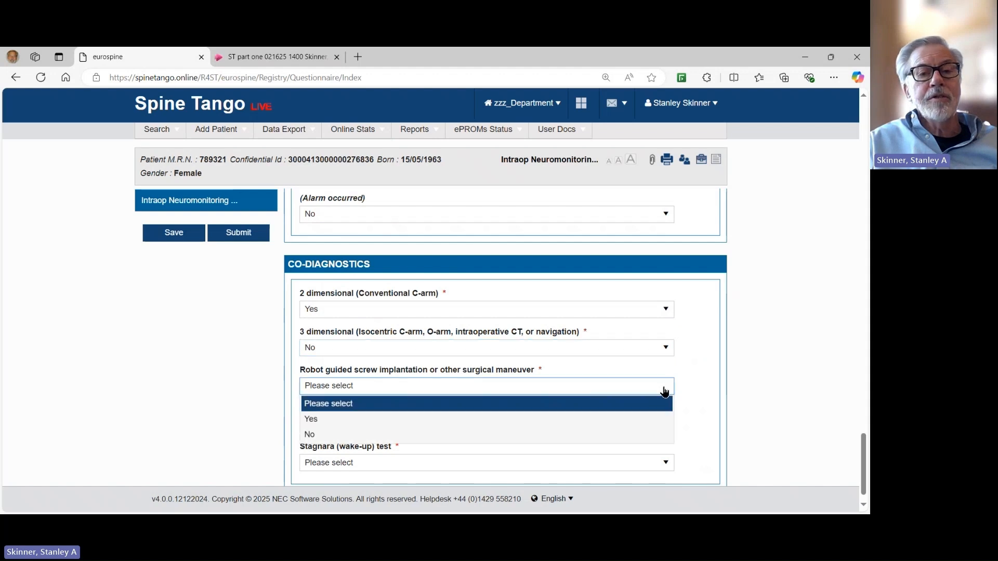
click(375, 438)
scroll(445, 338, down, 1)
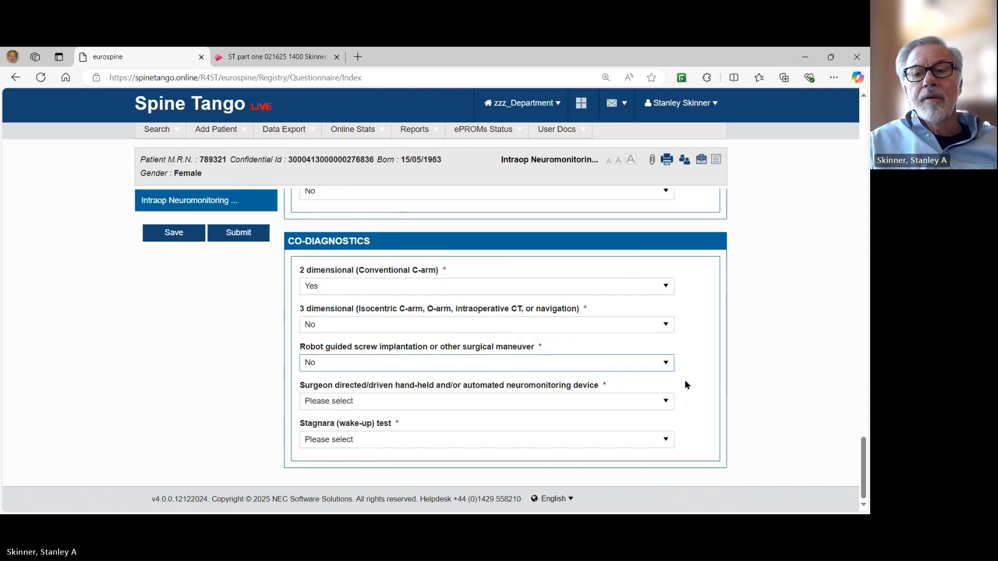
click(666, 401)
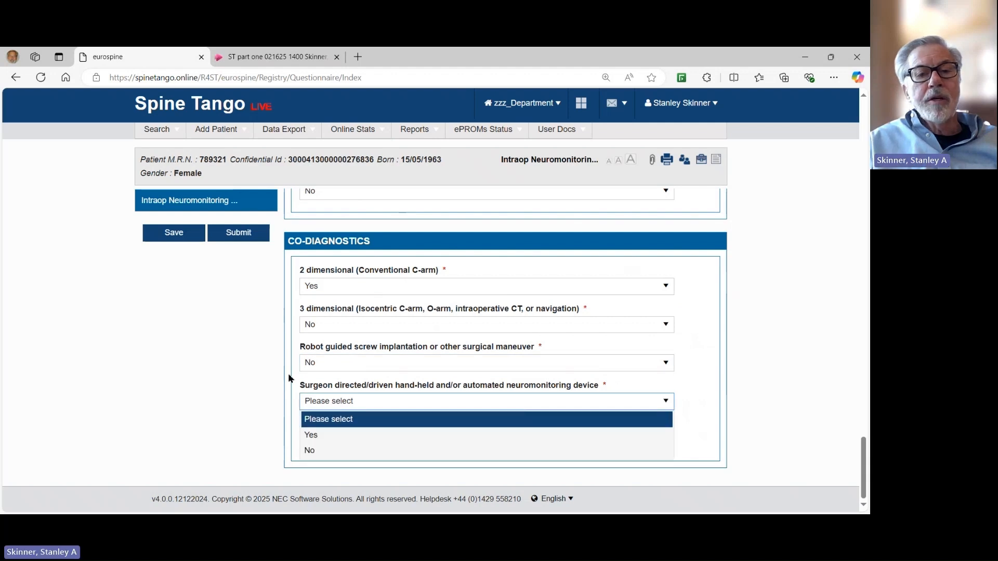
click(309, 451)
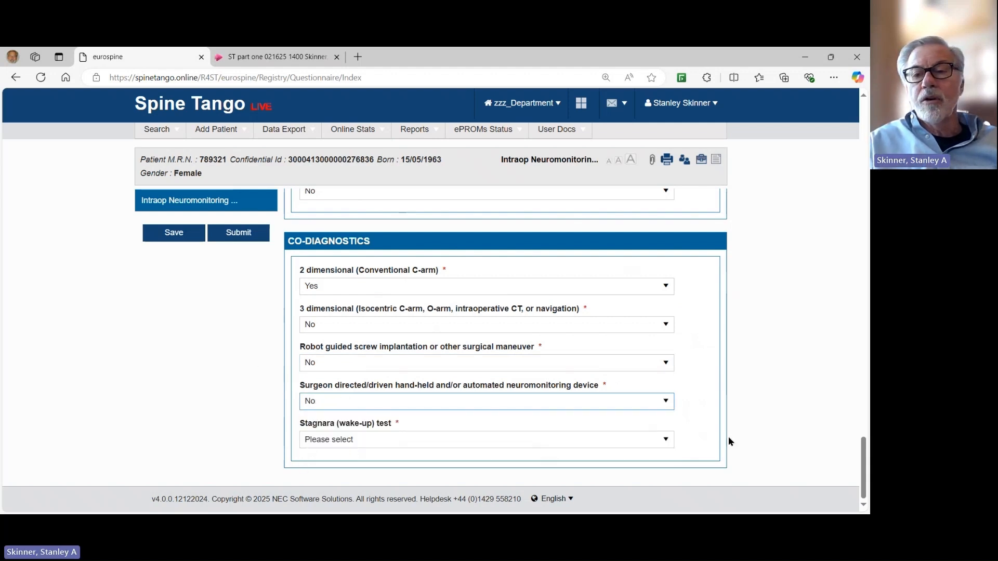
click(663, 441)
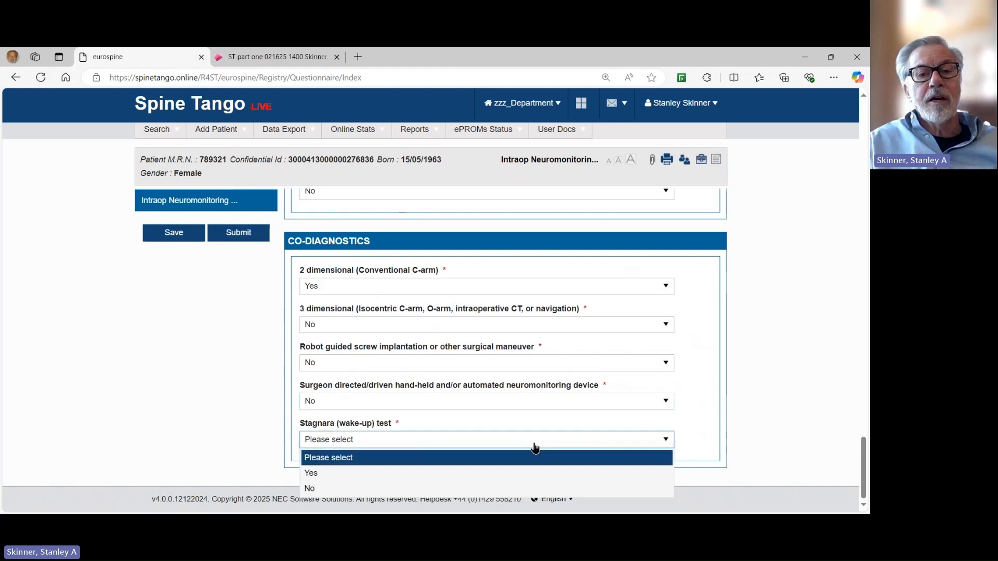
click(329, 490)
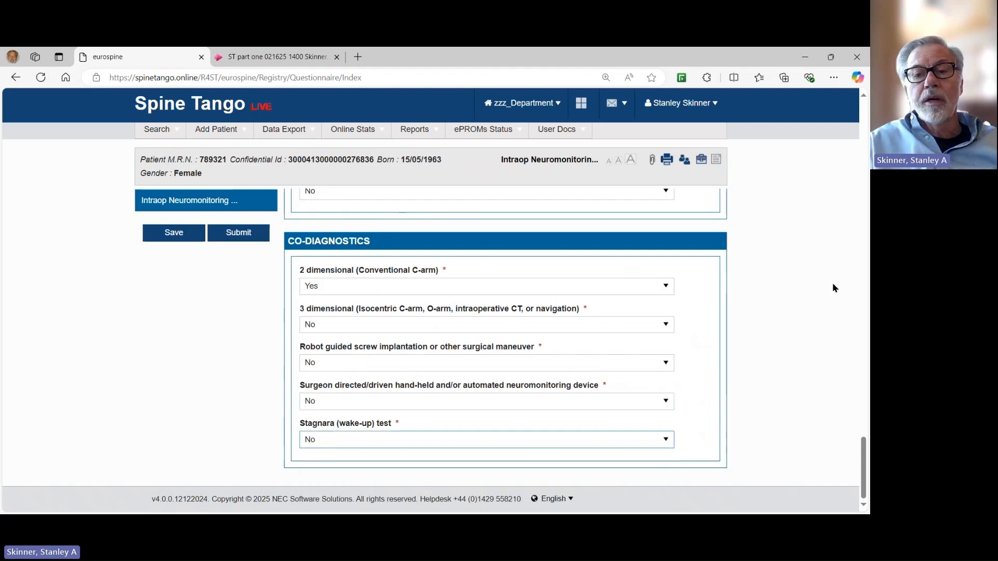
drag(864, 441, 869, 96)
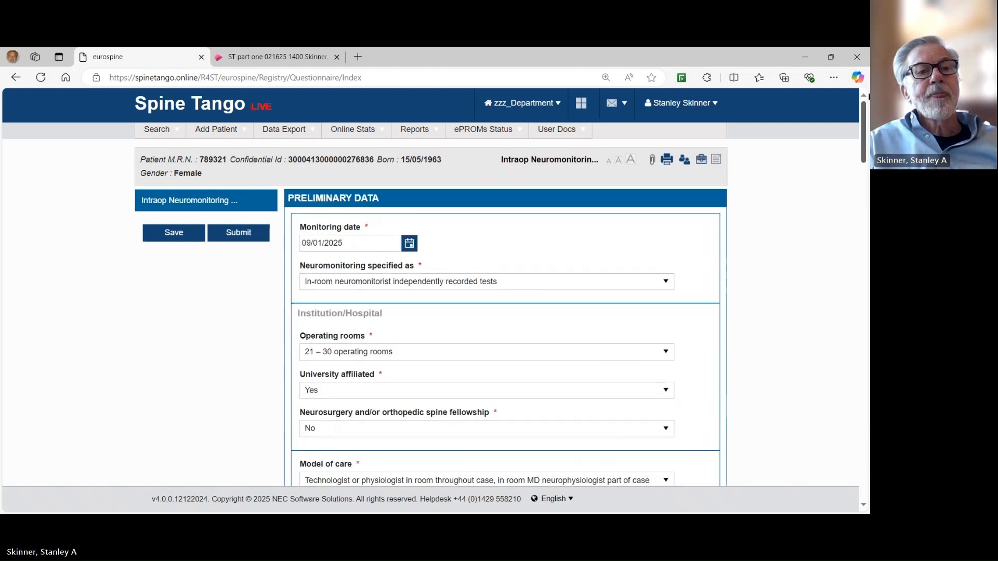
Save the IONM form and dismiss the 'Saved Successfully' message.
click(174, 232)
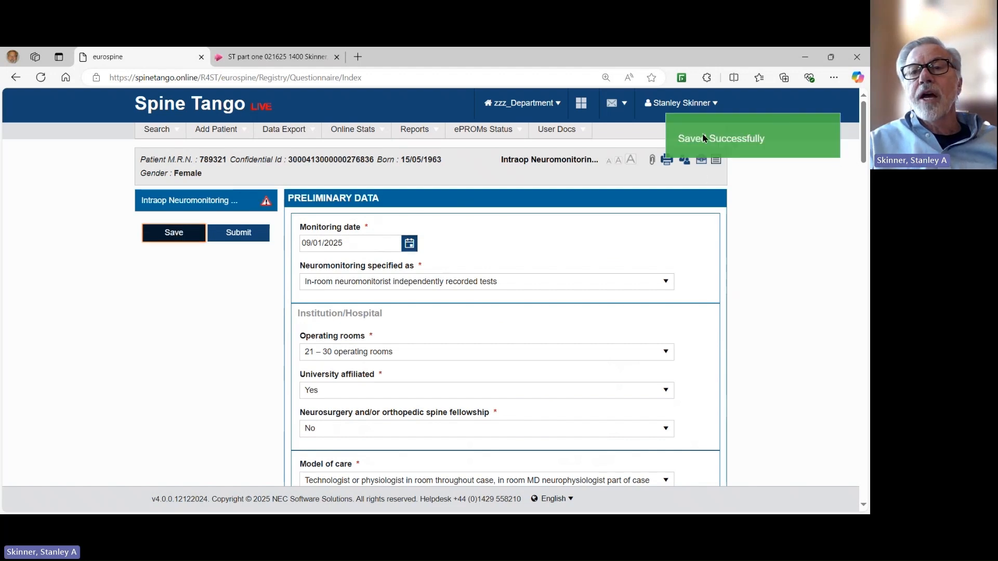
click(703, 133)
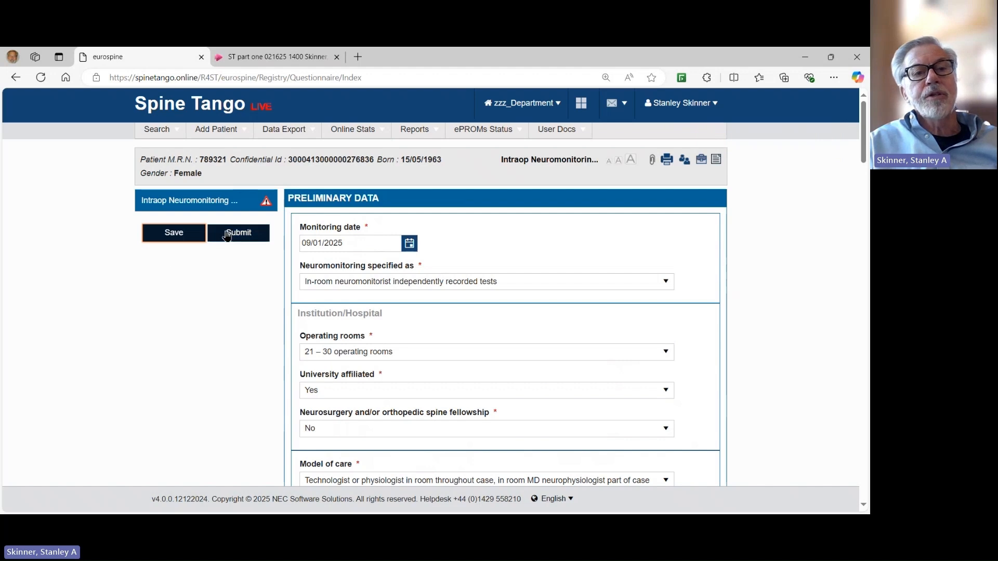